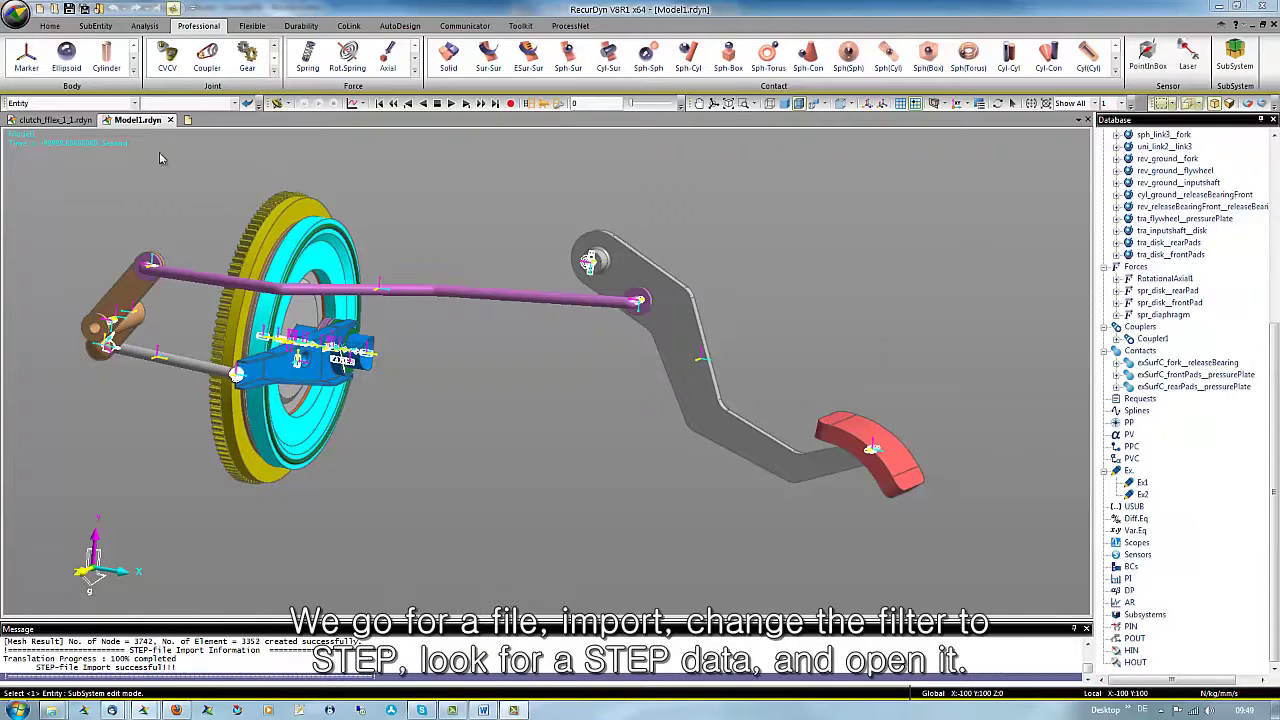
# Import the STEP file diaphragem_surface_for_shelMesh.step from the clutch_model folder into the clutch model.
pyautogui.click(17, 11)
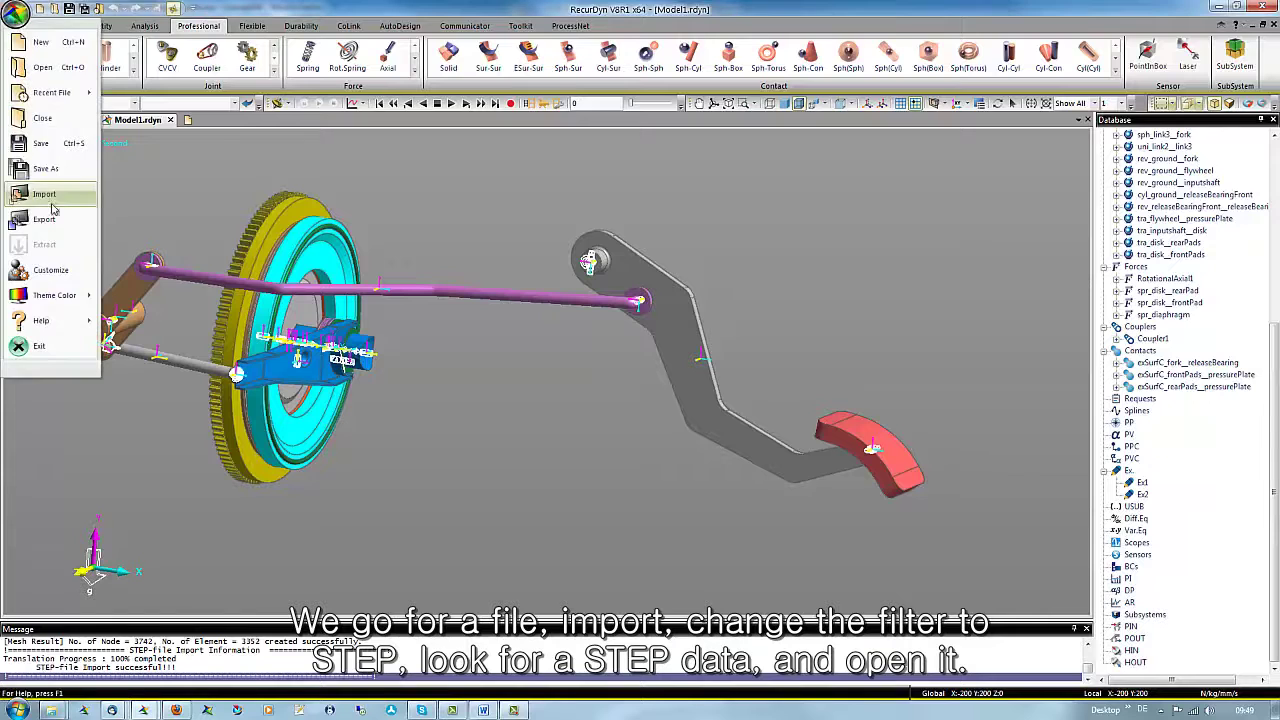
pyautogui.click(45, 195)
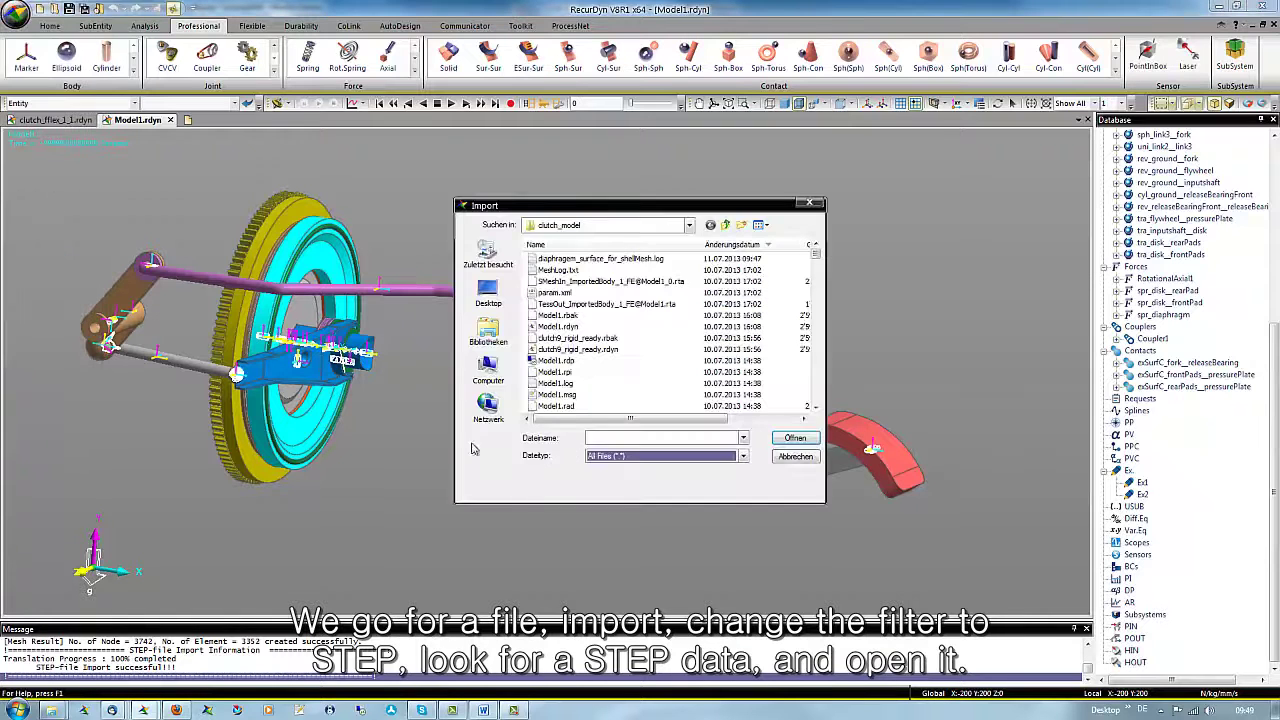
pyautogui.click(650, 458)
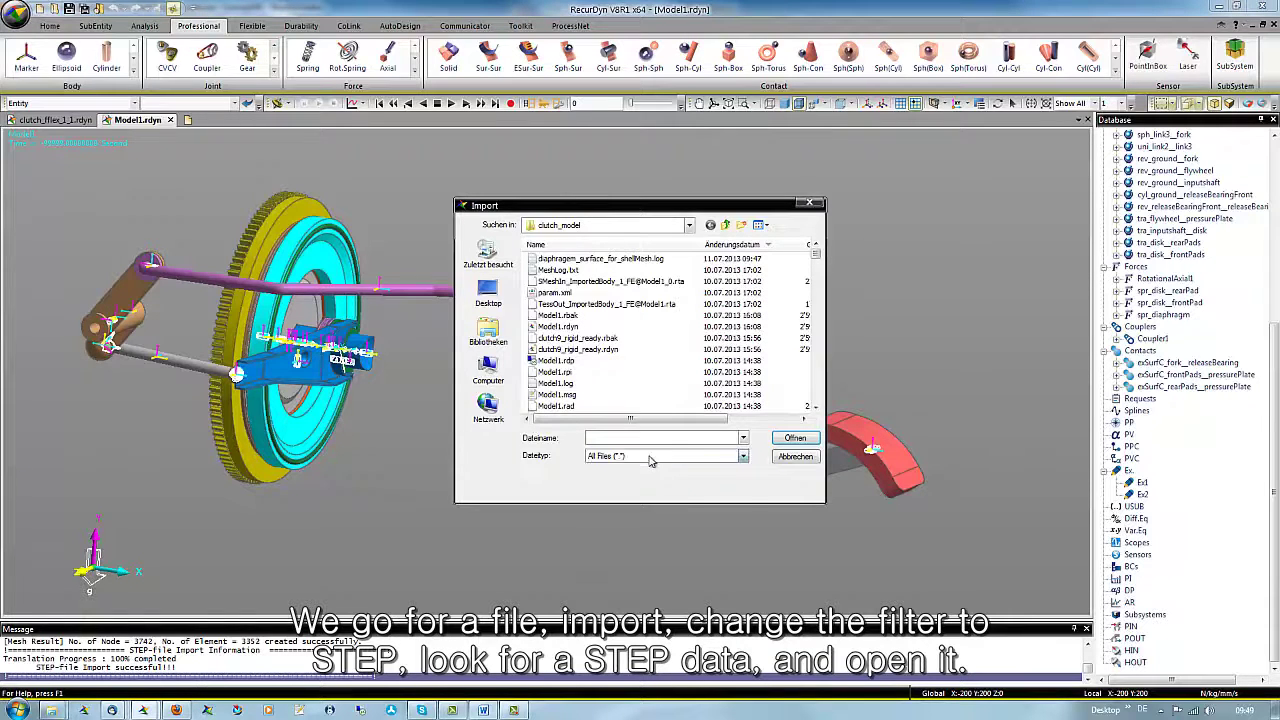
pyautogui.click(648, 530)
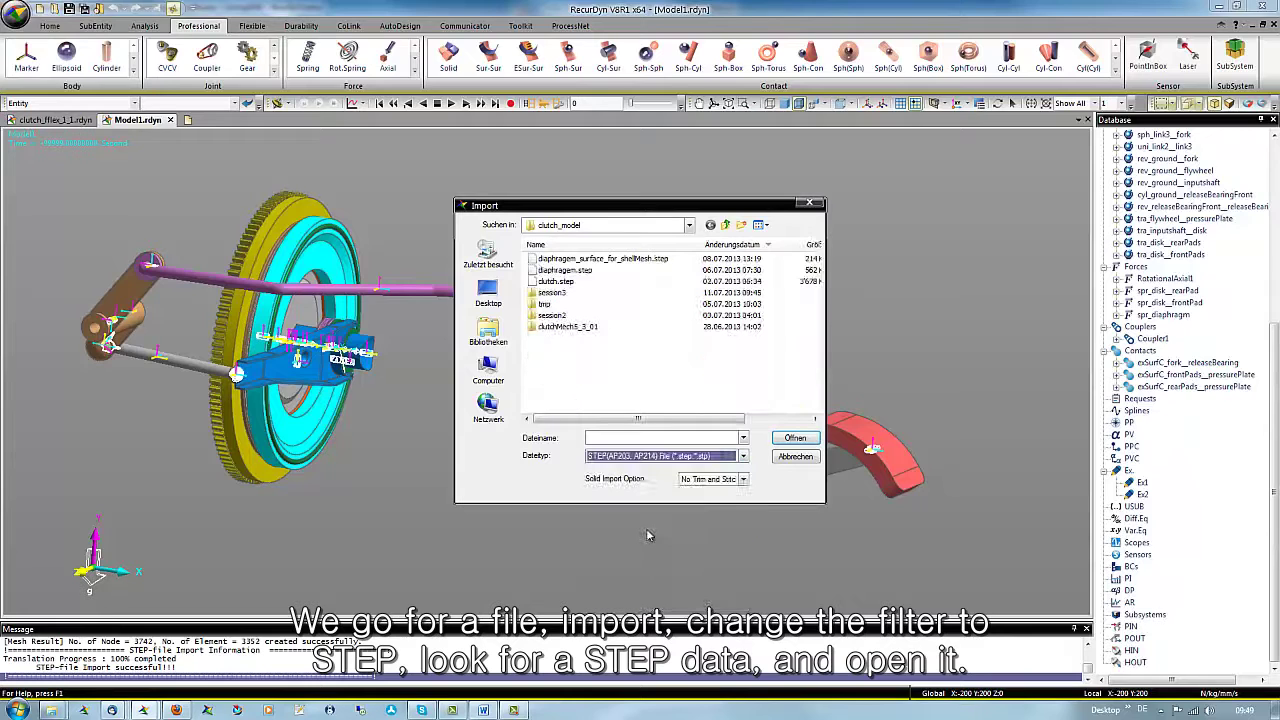
pyautogui.click(601, 259)
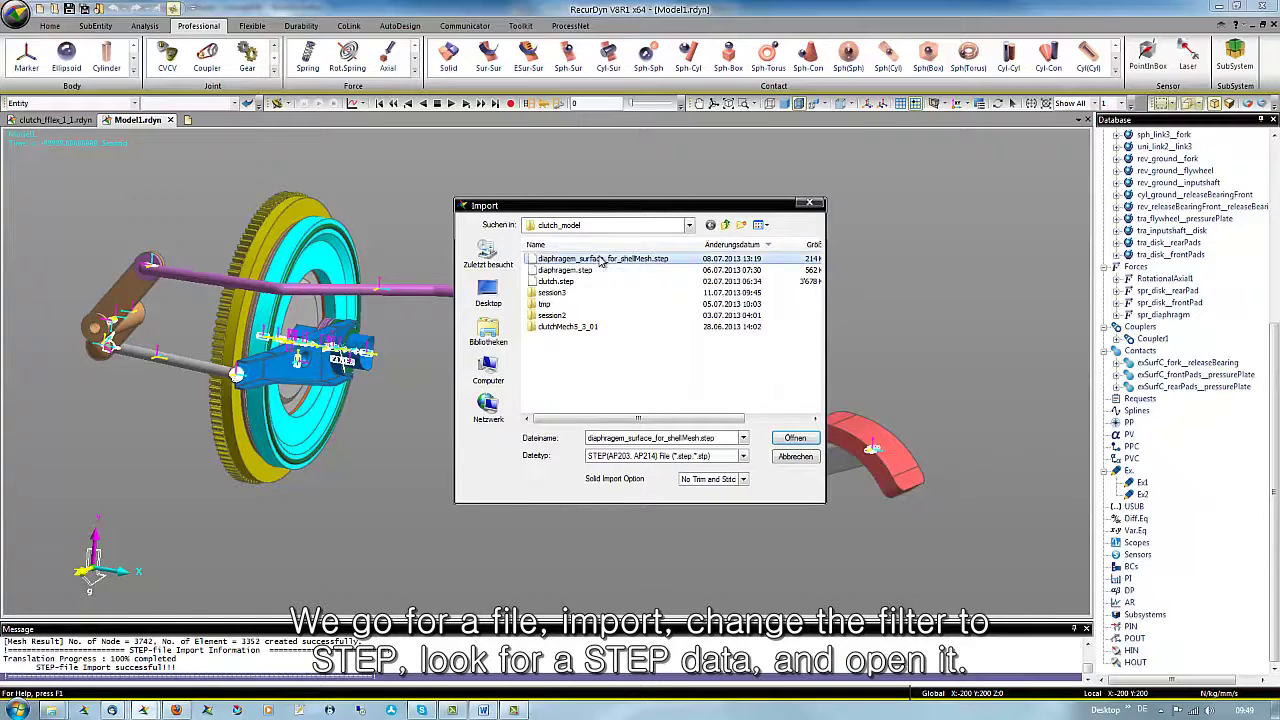
pyautogui.click(794, 439)
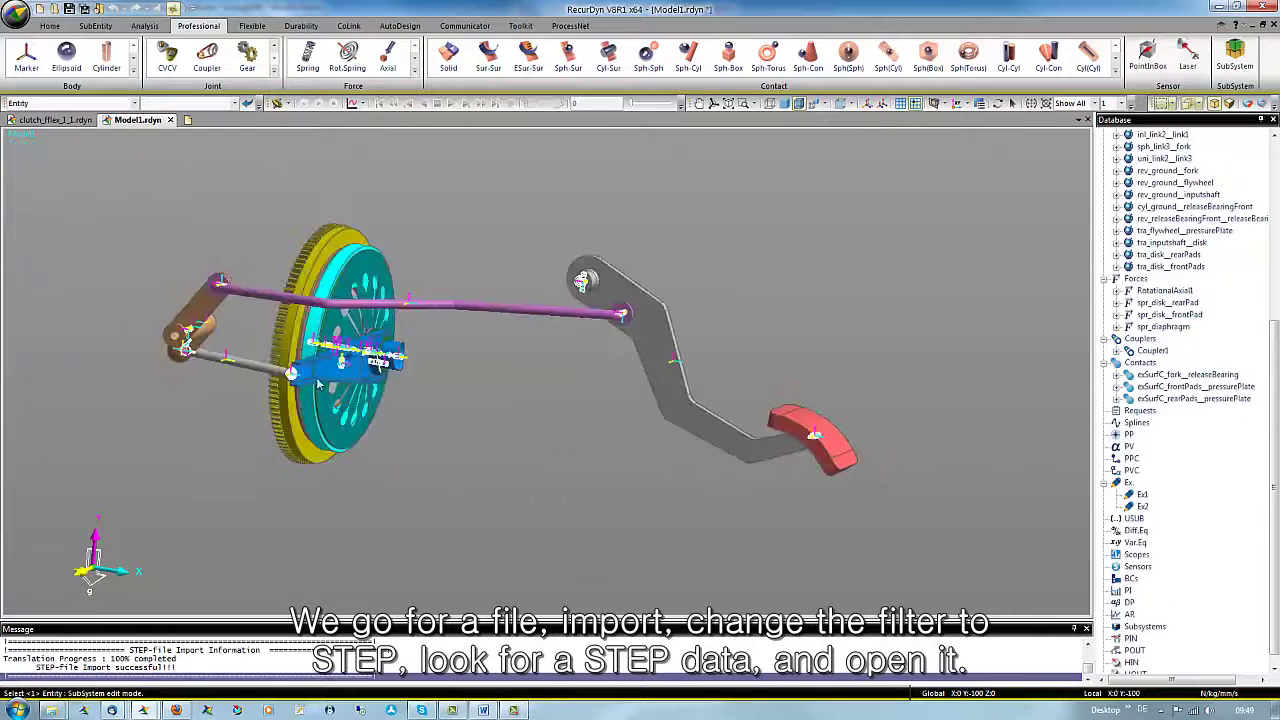
# Select the imported diaphragm surface on the clutch and enter mesh mode for it.
pyautogui.moveTo(250, 215); pyautogui.dragTo(499, 498)
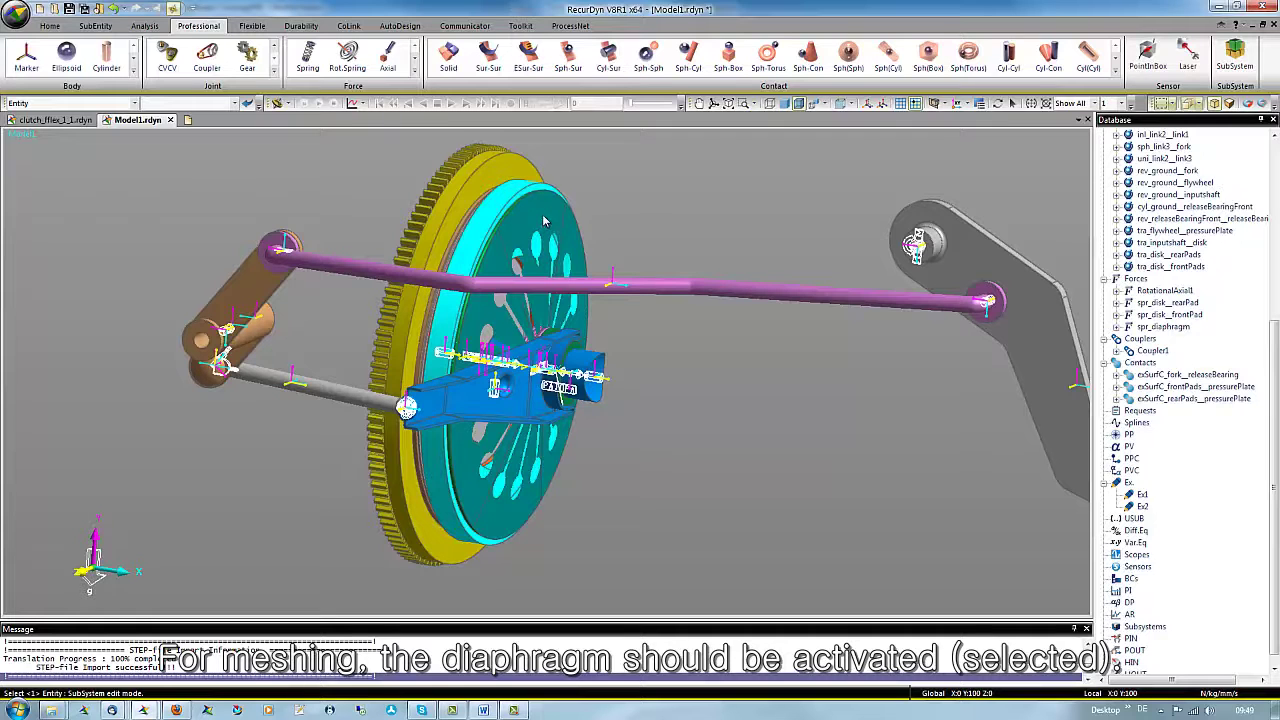
pyautogui.click(544, 222)
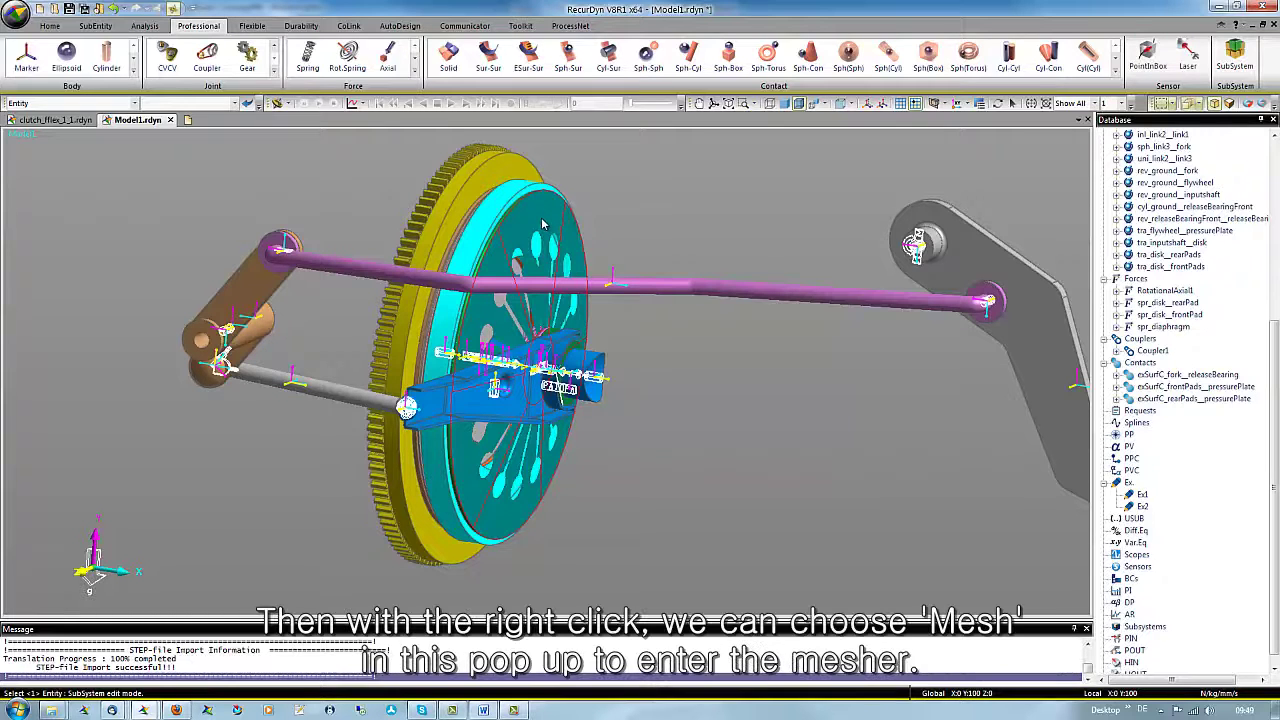
pyautogui.rightClick(543, 224)
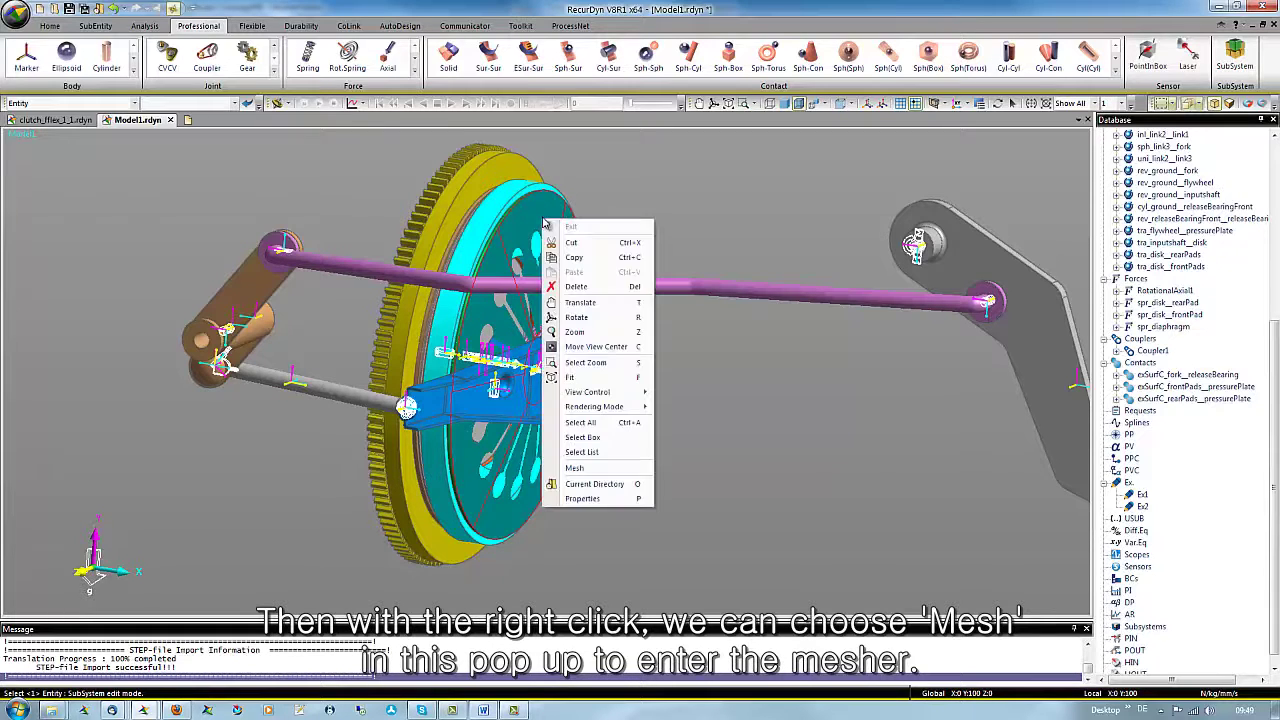
pyautogui.click(576, 468)
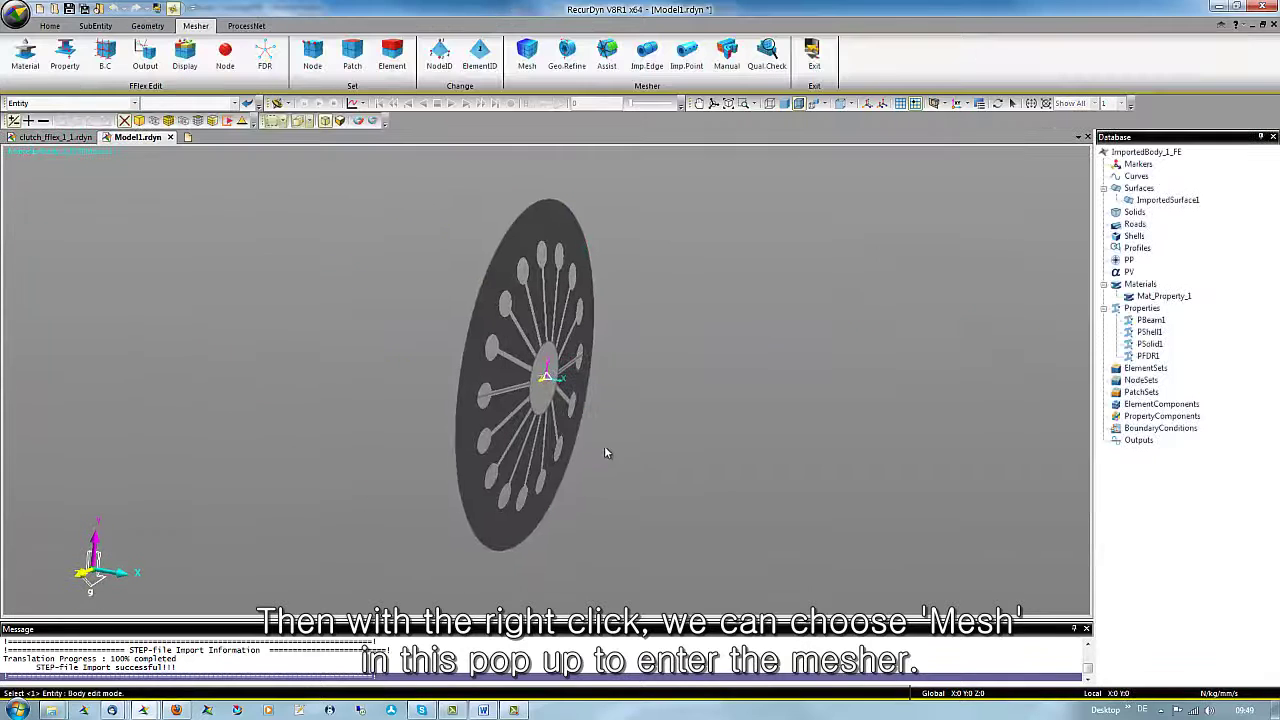
# Start a mesh with the diaphragm surface as target body and Shell4(Quad4) as mesh type.
pyautogui.moveTo(654, 369); pyautogui.dragTo(531, 368, button='middle')
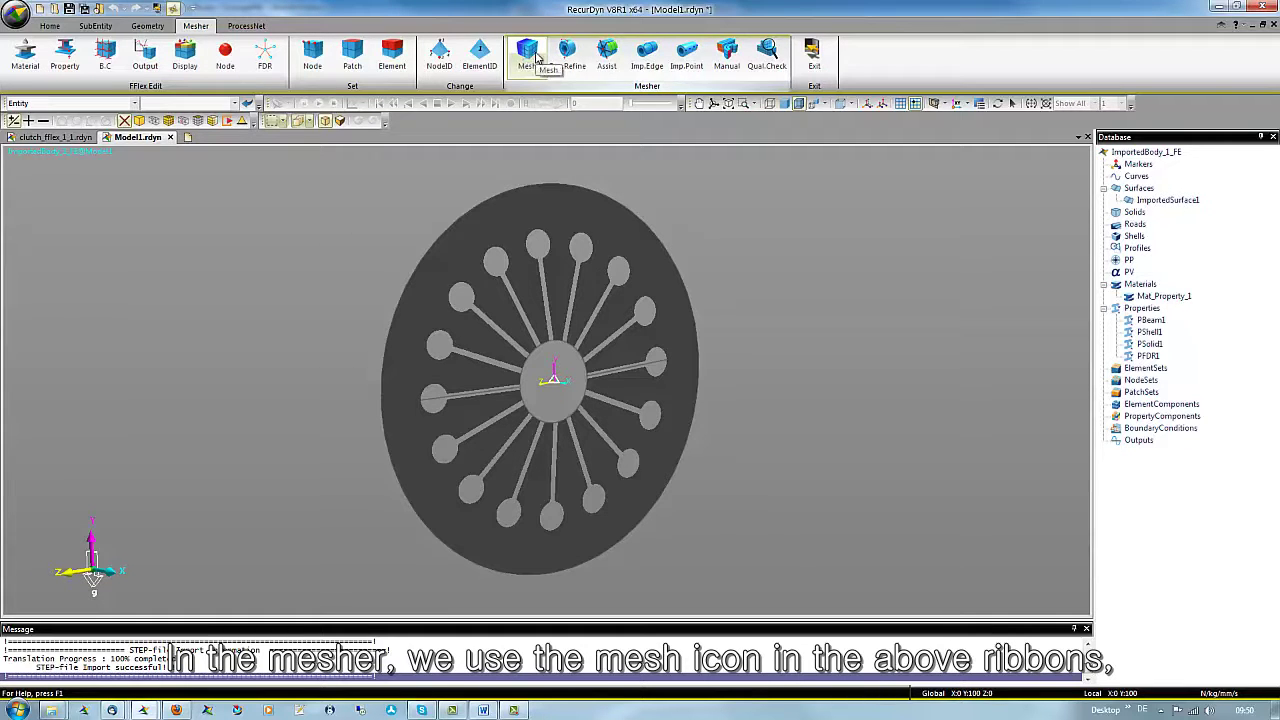
pyautogui.click(528, 52)
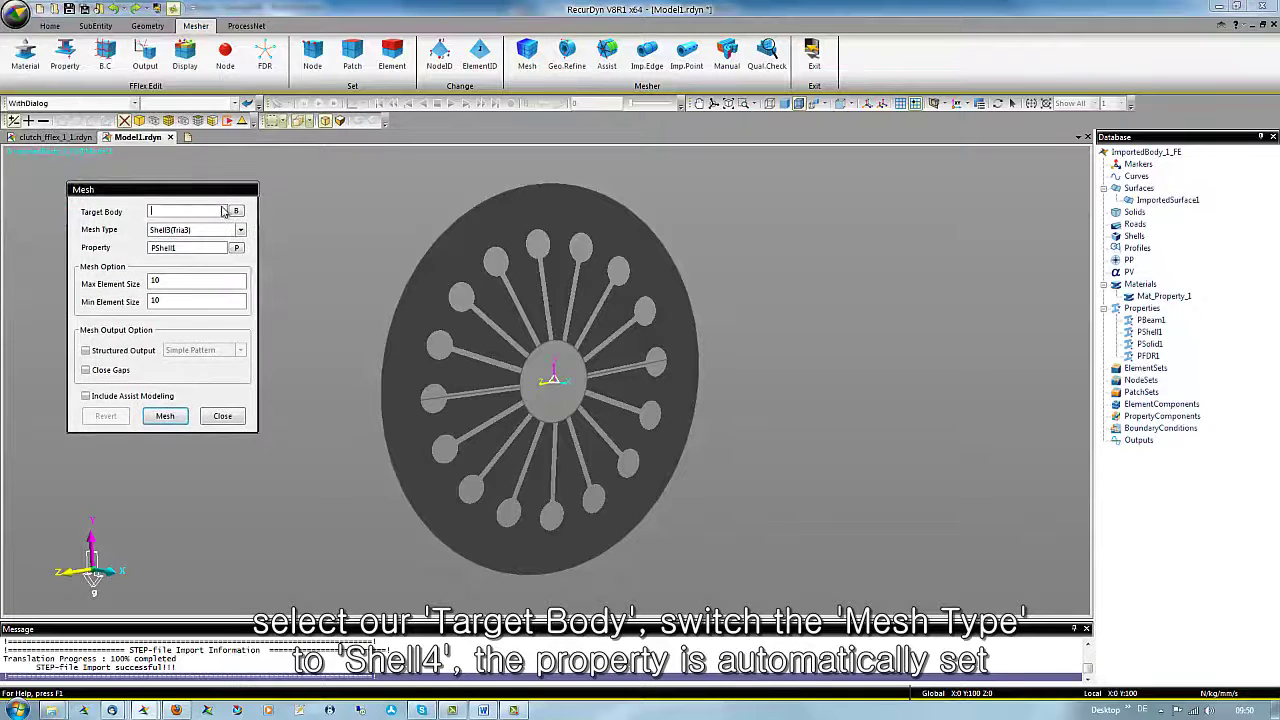
pyautogui.click(236, 210)
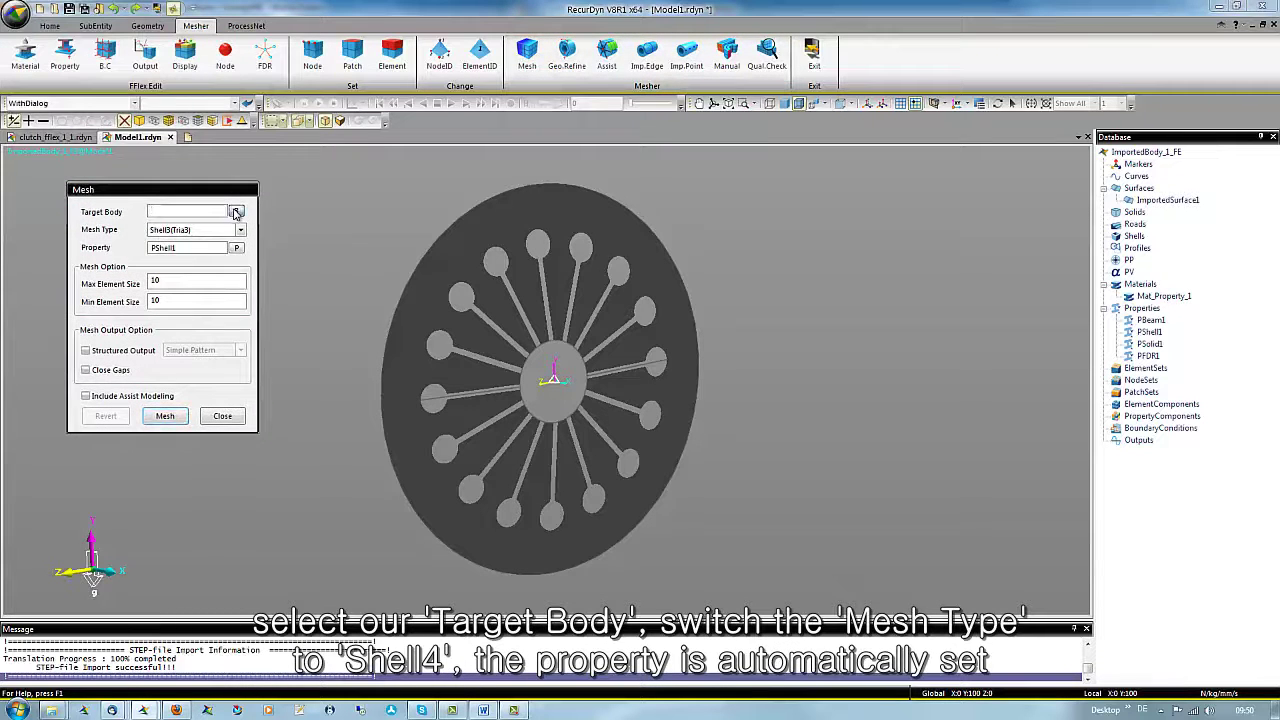
pyautogui.click(519, 220)
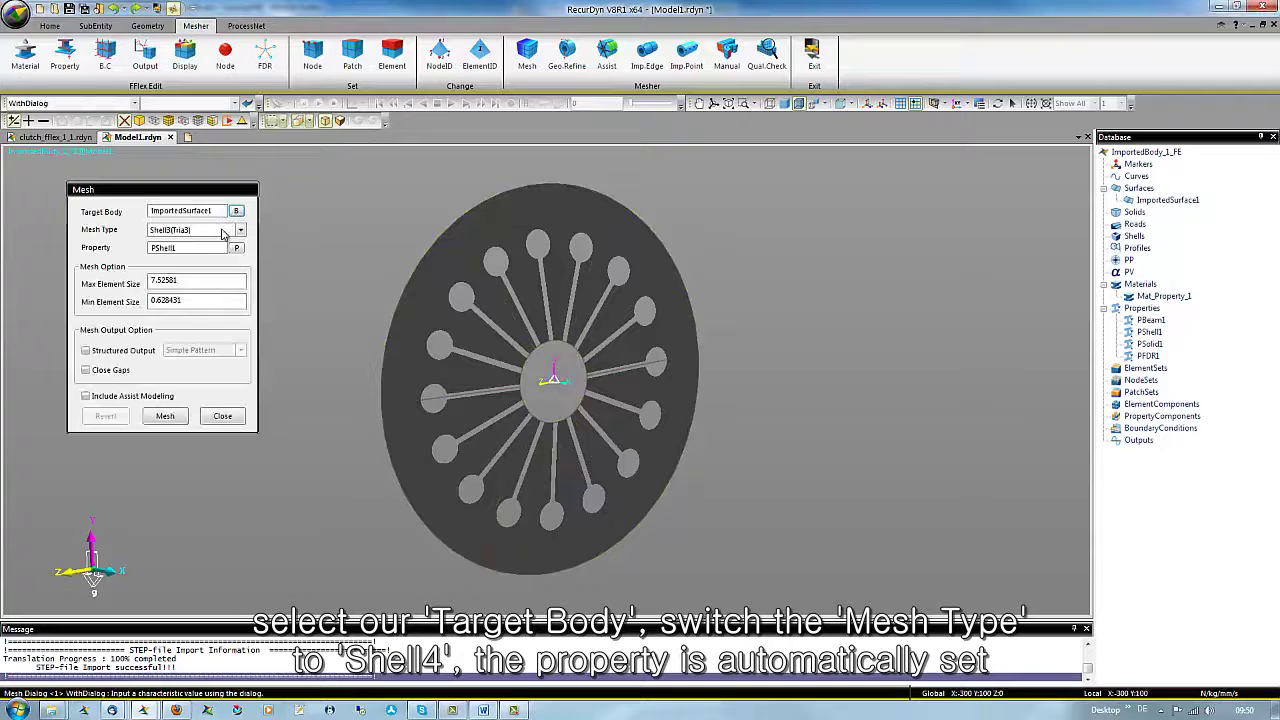
pyautogui.click(240, 230)
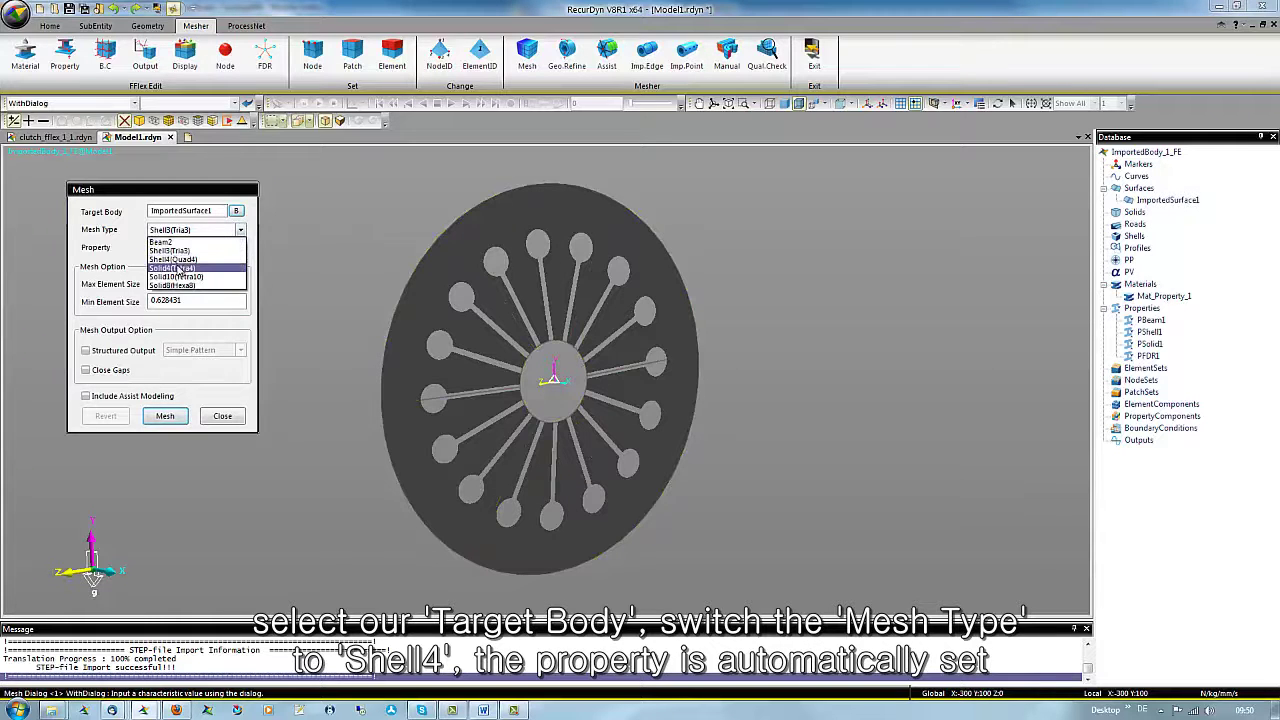
pyautogui.click(176, 259)
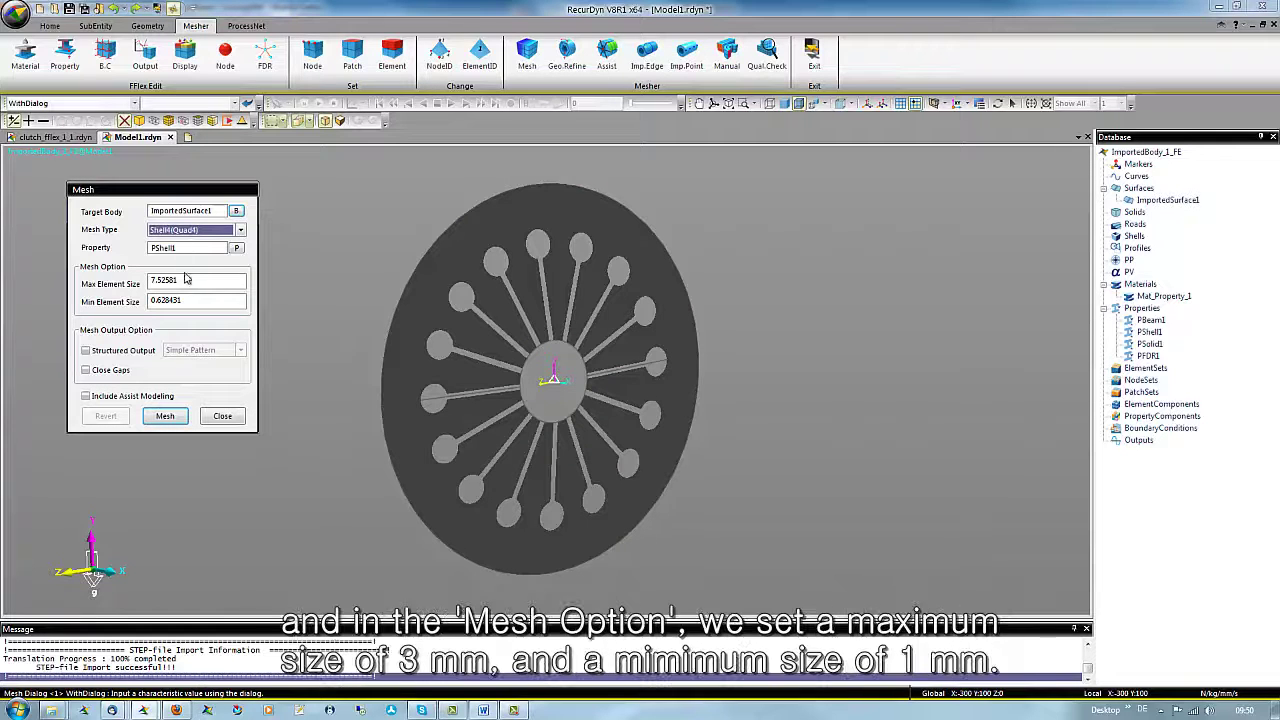
# Set the maximum element size to 3 and the minimum to 1, and generate the diaphragm mesh.
pyautogui.moveTo(192, 281); pyautogui.dragTo(115, 287)
pyautogui.write('3')
pyautogui.moveTo(196, 300); pyautogui.dragTo(112, 301)
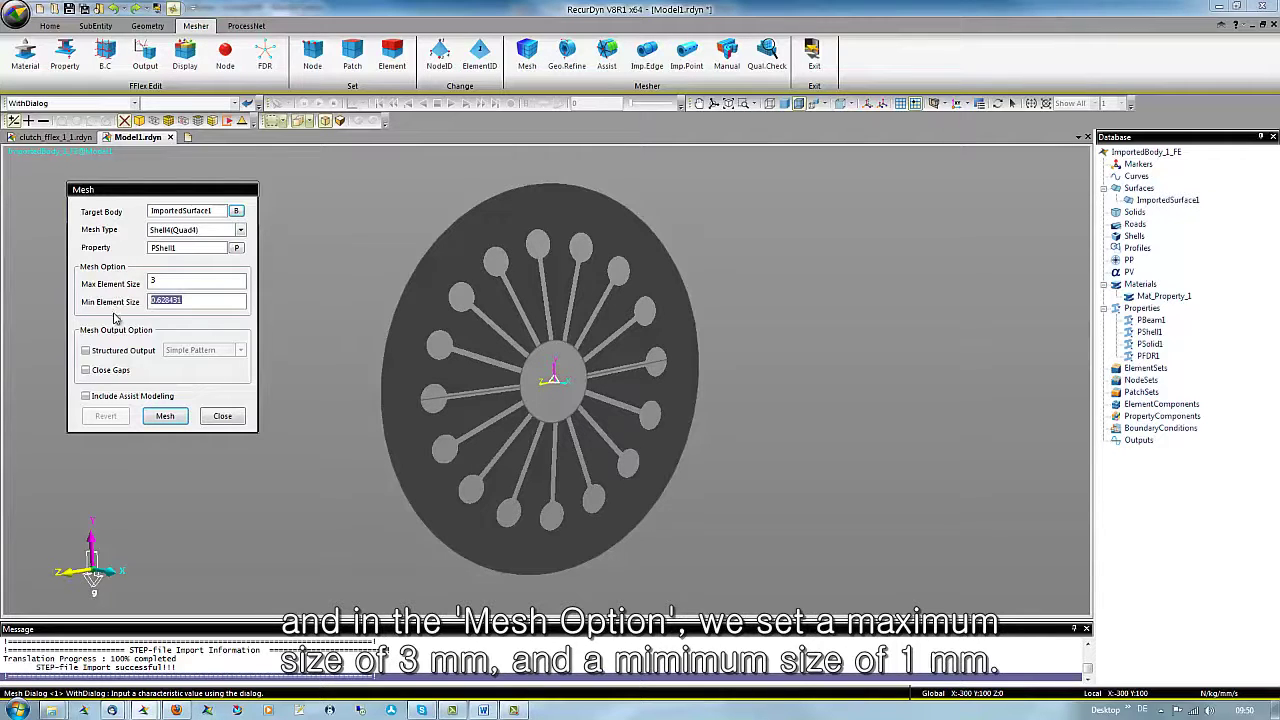
pyautogui.write('1')
pyautogui.click(165, 416)
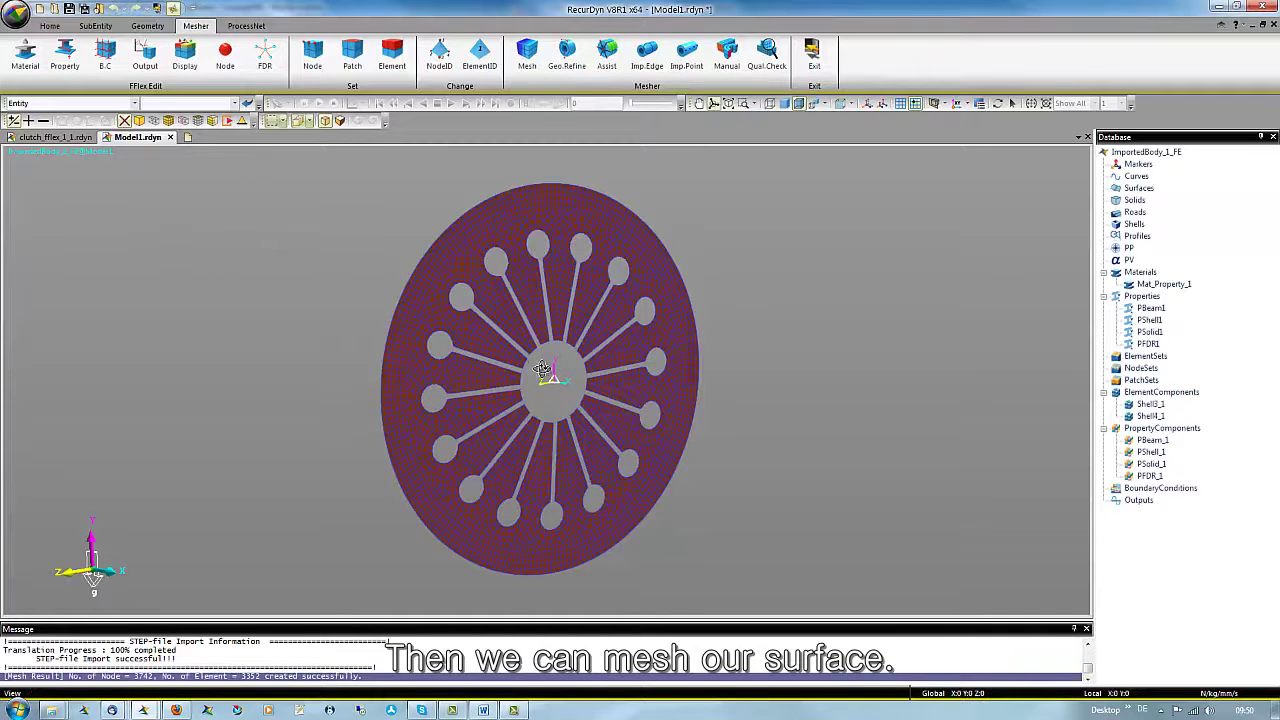
# Edit material Mat_Property_1 with a Young's modulus of 210000, the nu option and a Poisson's ratio of 0.3, and apply it.
pyautogui.moveTo(490, 368); pyautogui.dragTo(408, 372, button='middle')
pyautogui.click(1242, 298)
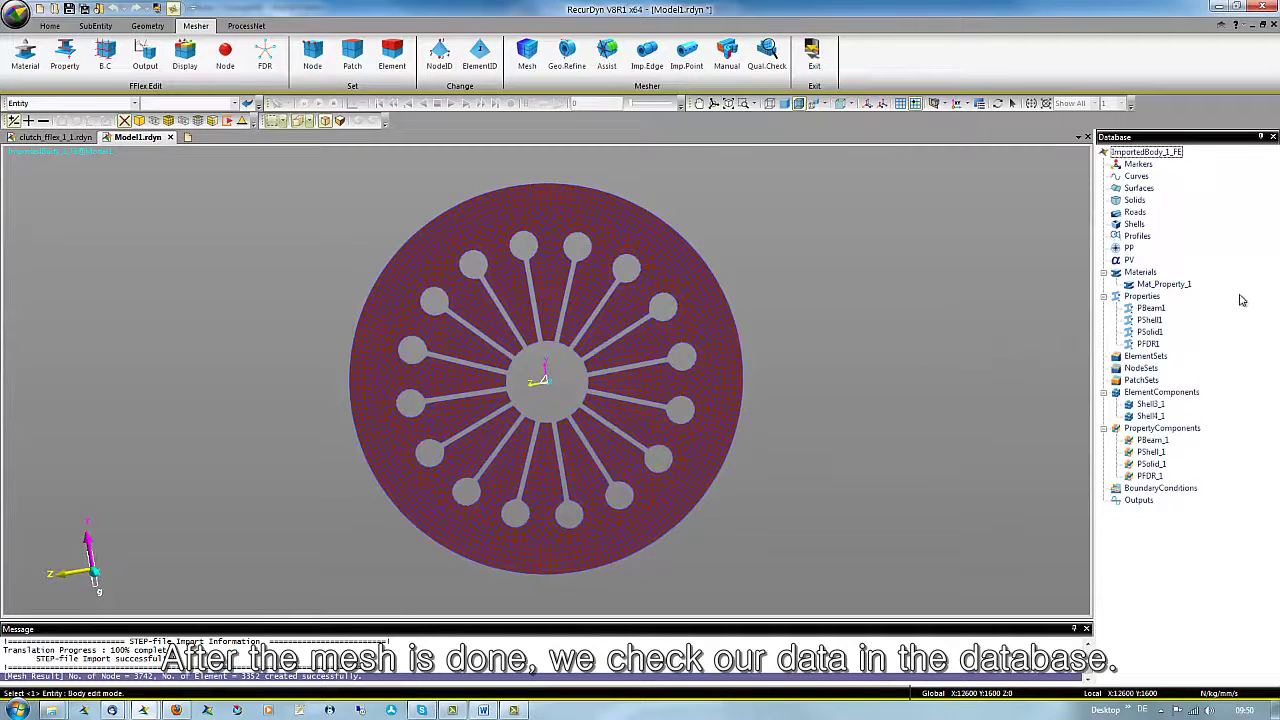
pyautogui.rightClick(1170, 286)
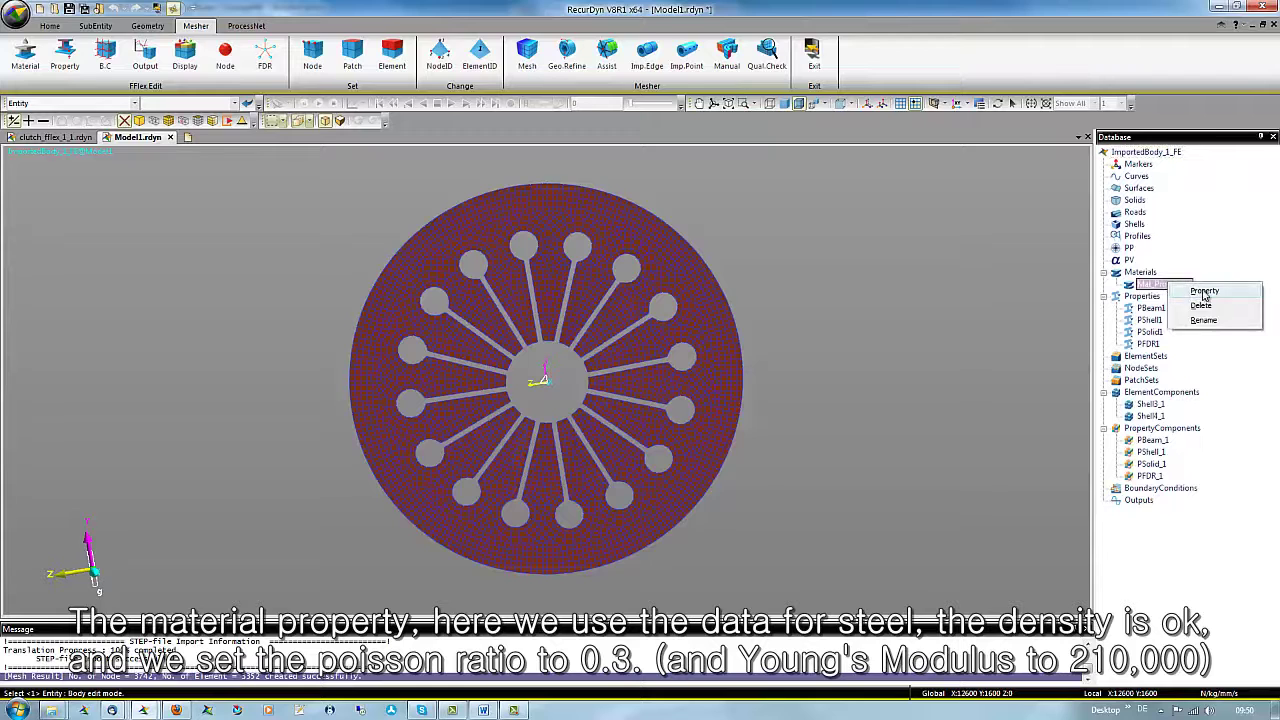
pyautogui.click(1204, 291)
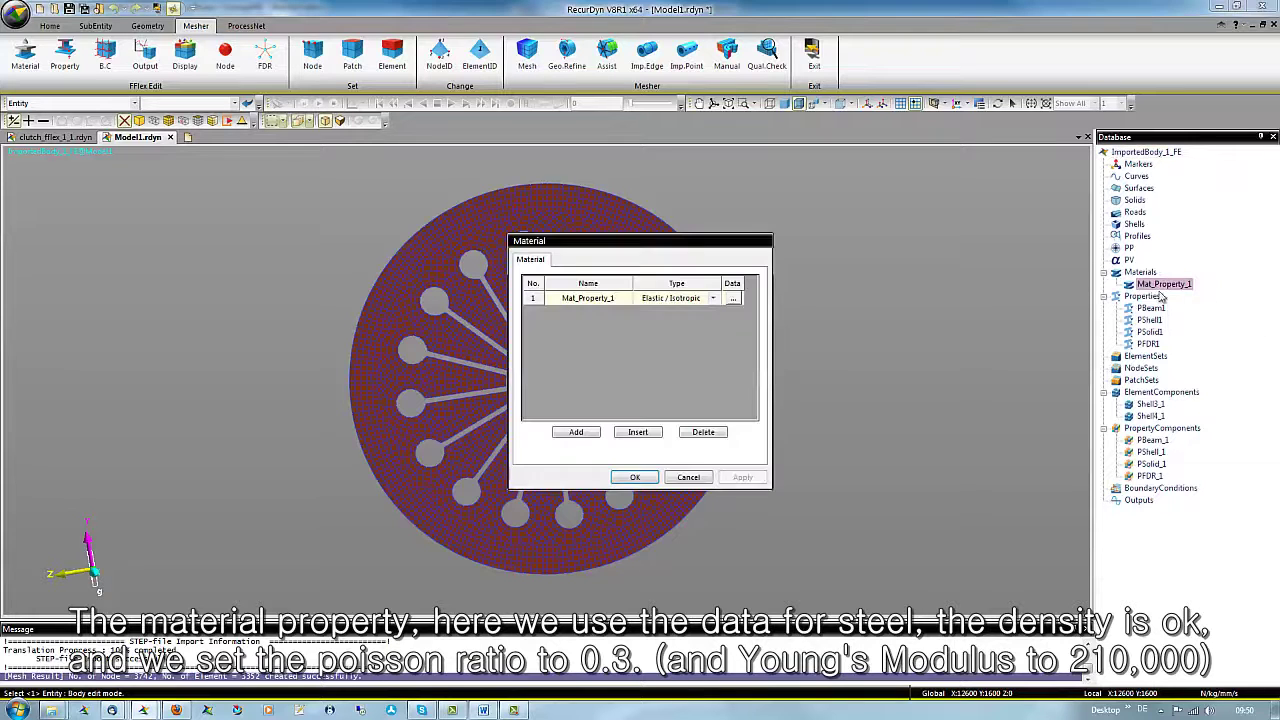
pyautogui.click(734, 300)
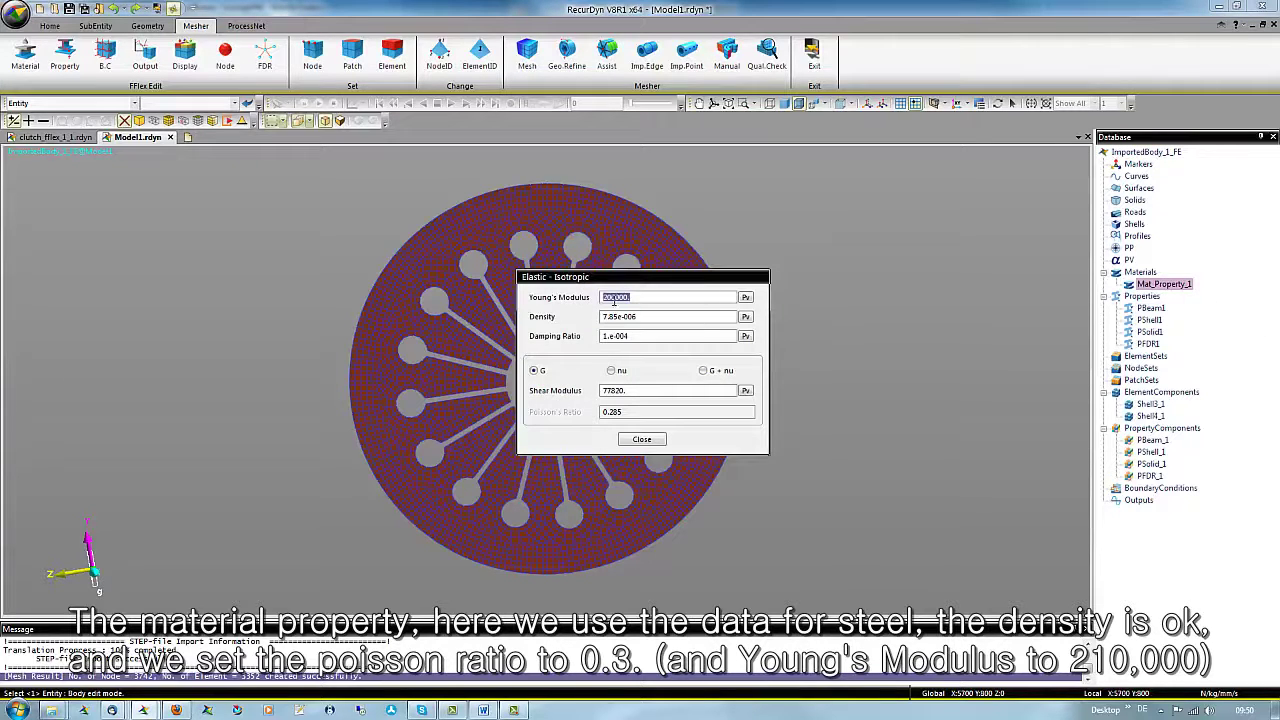
pyautogui.click(608, 297)
pyautogui.click(607, 316)
pyautogui.click(611, 370)
pyautogui.moveTo(637, 418); pyautogui.dragTo(565, 412)
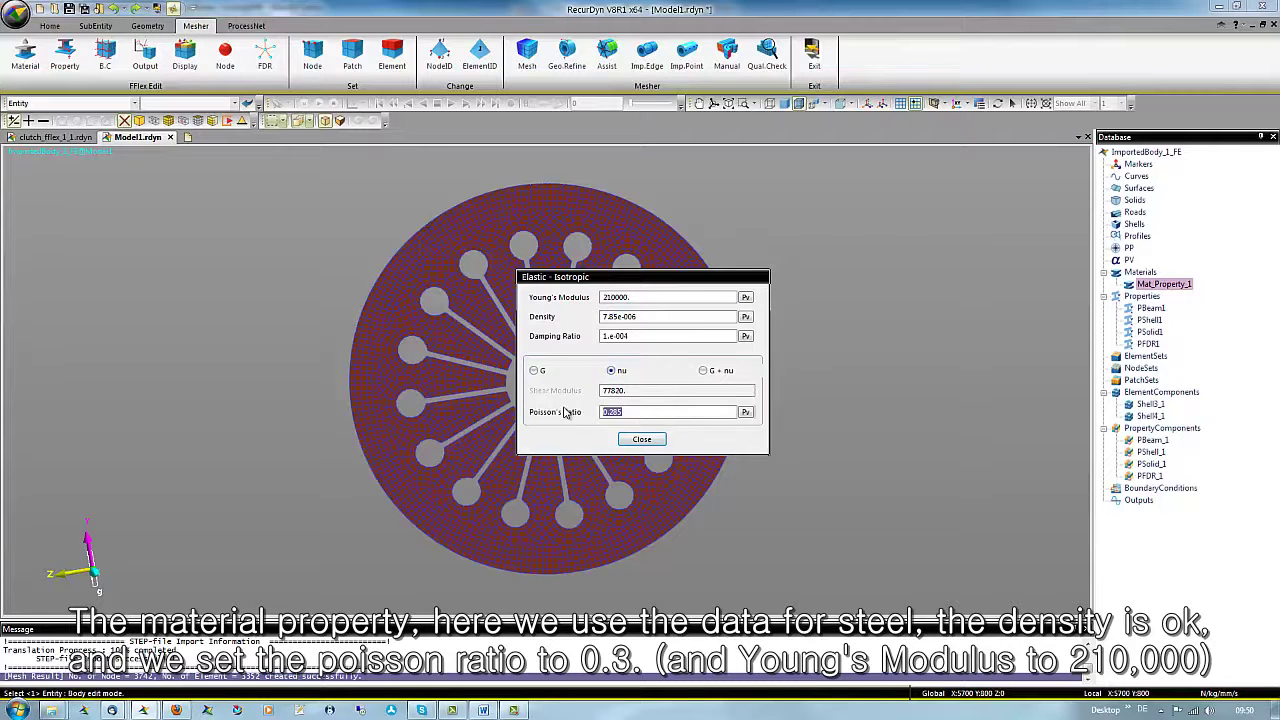
pyautogui.write('0.3')
pyautogui.click(642, 440)
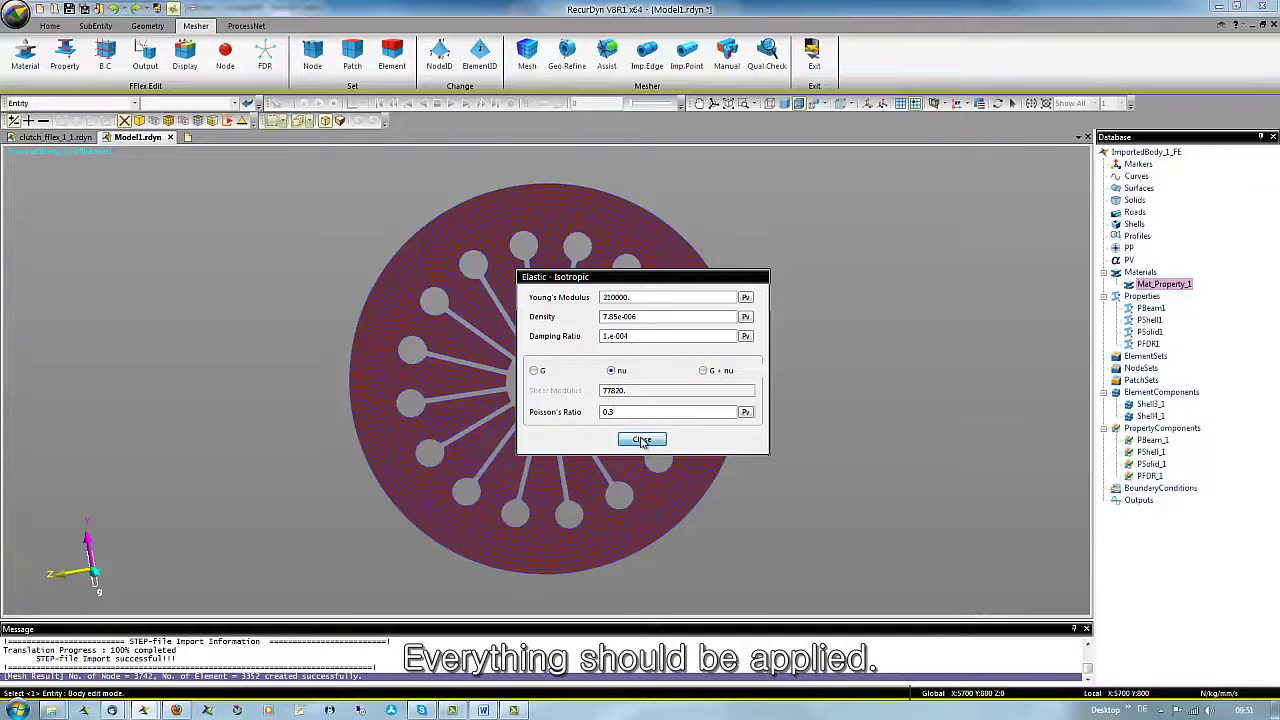
pyautogui.click(636, 478)
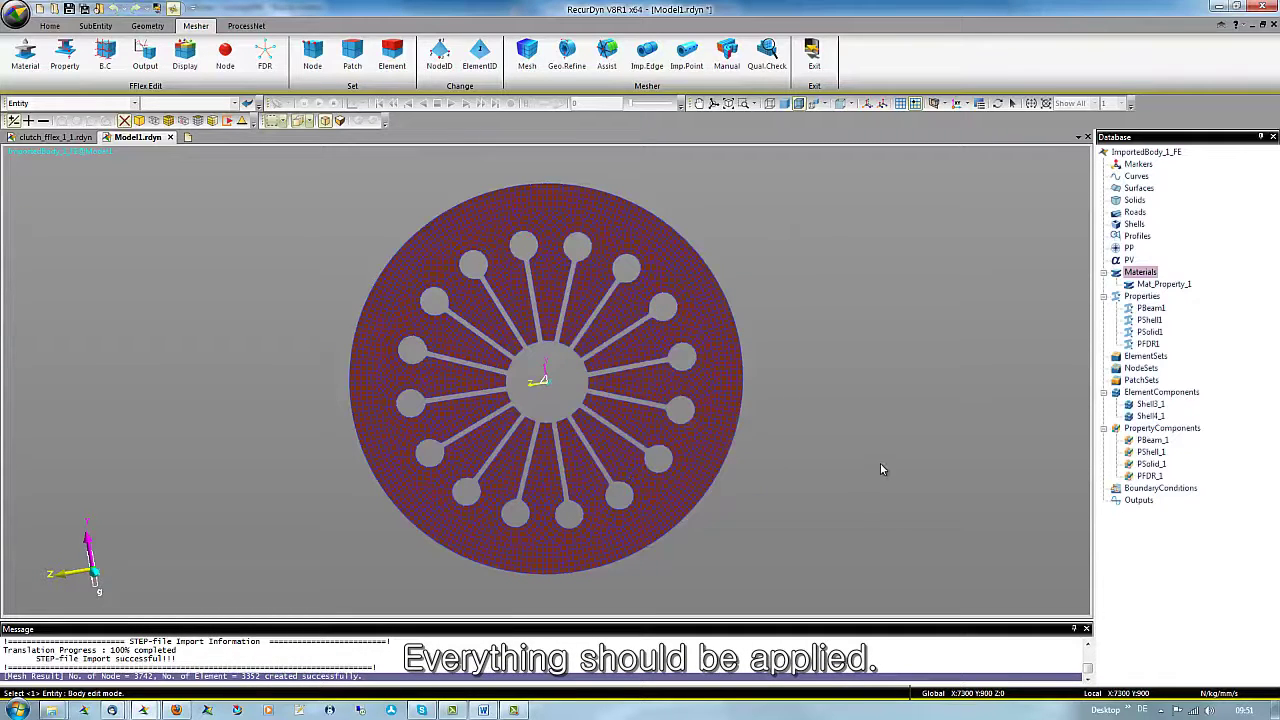
# Set the thickness of shell property PShell1 to 2.25 and apply the property changes.
pyautogui.rightClick(1150, 321)
pyautogui.click(1178, 335)
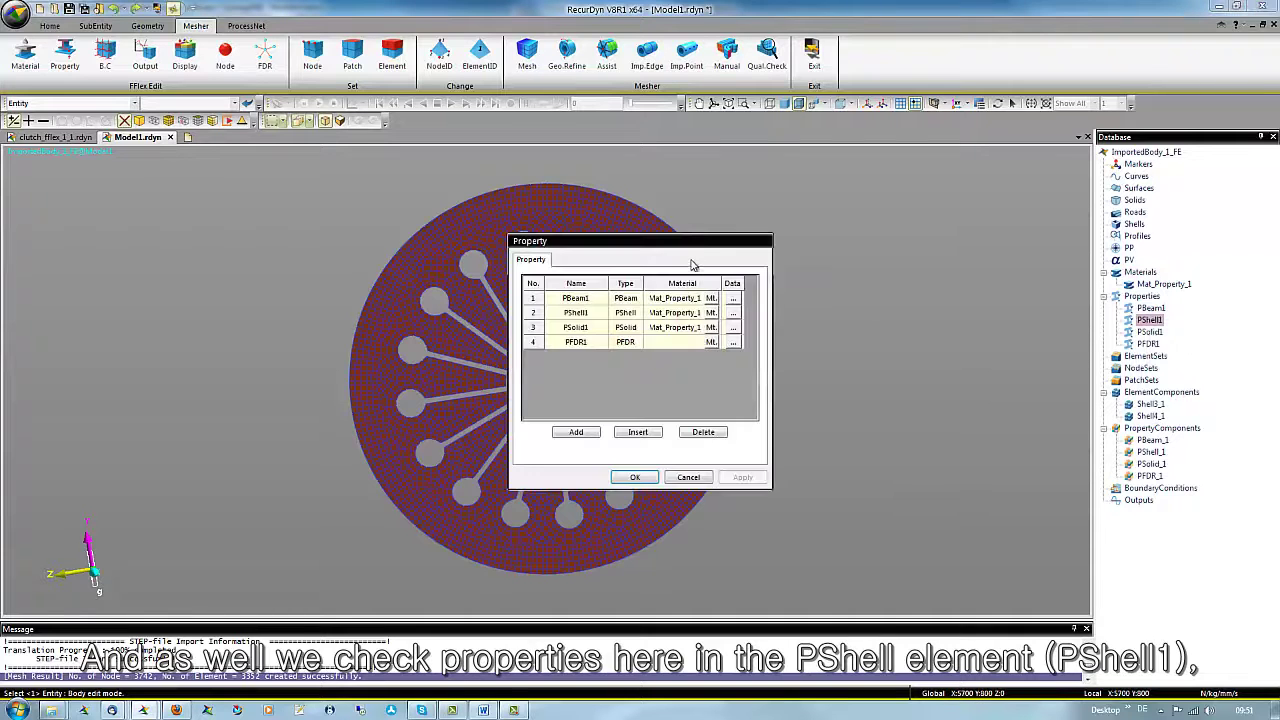
pyautogui.click(733, 316)
pyautogui.moveTo(655, 280); pyautogui.dragTo(703, 288)
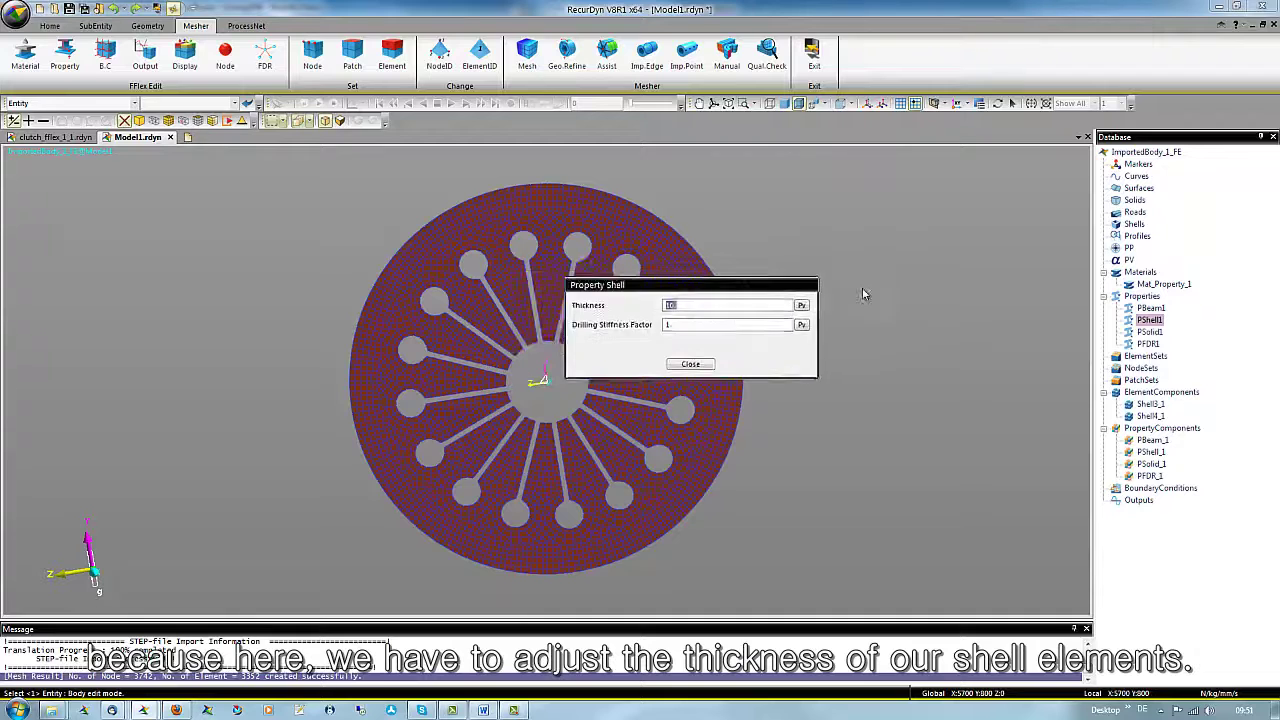
pyautogui.moveTo(838, 294); pyautogui.dragTo(920, 289)
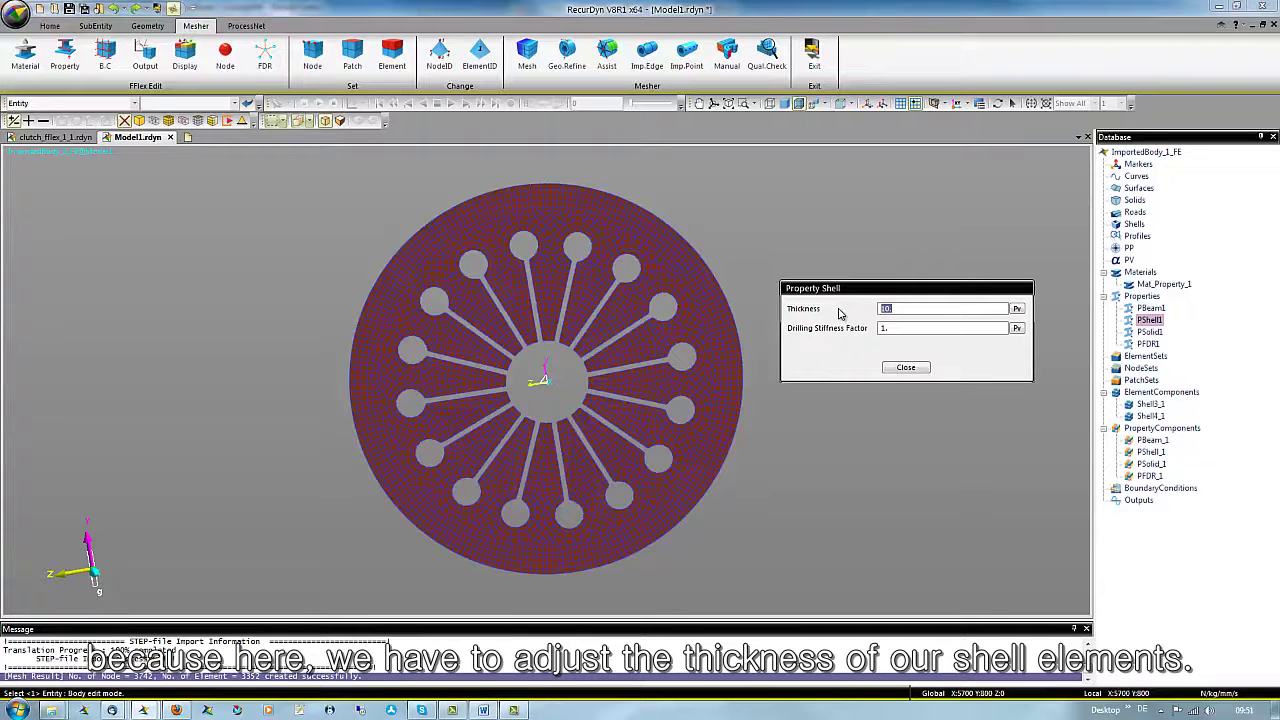
pyautogui.write('2.25')
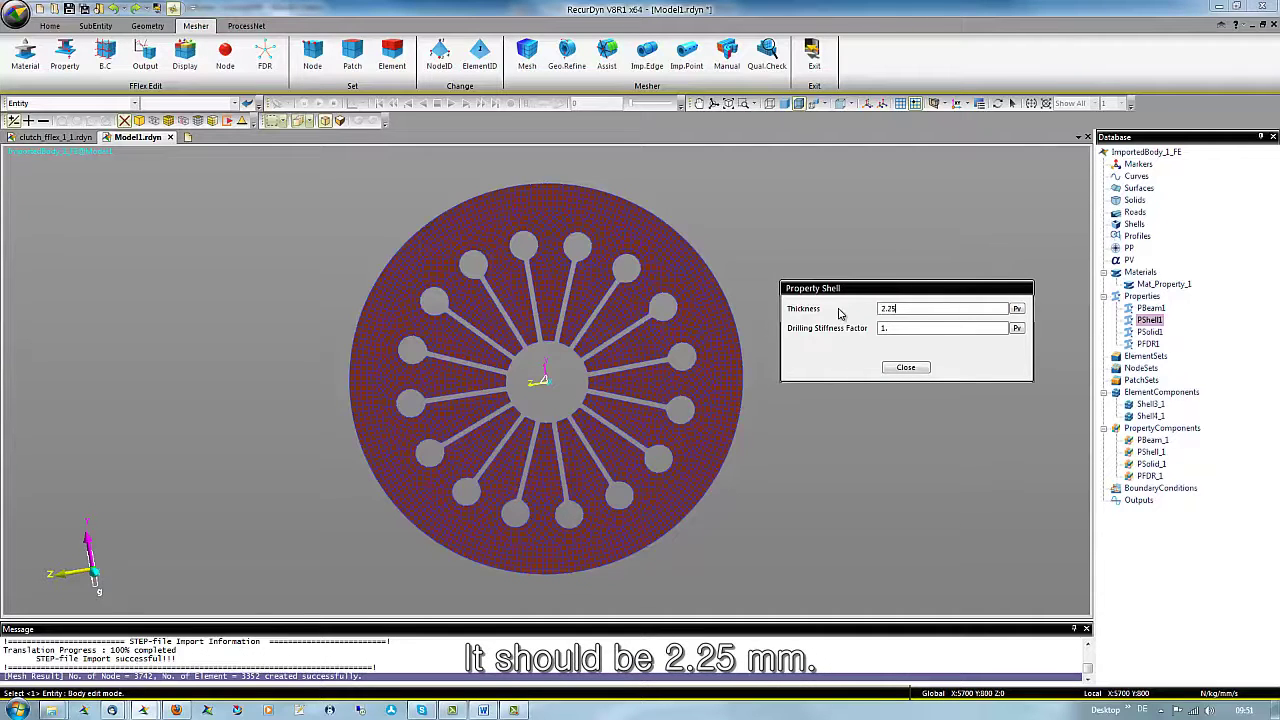
pyautogui.click(905, 367)
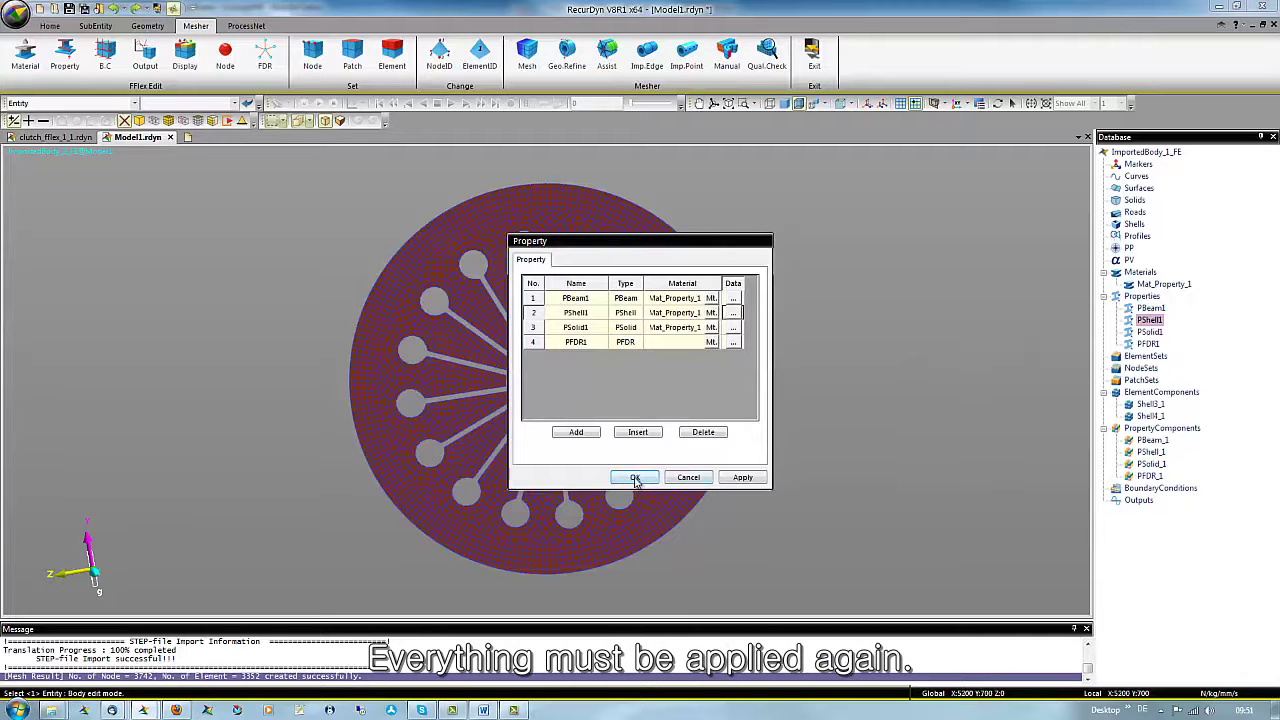
pyautogui.press('Return')
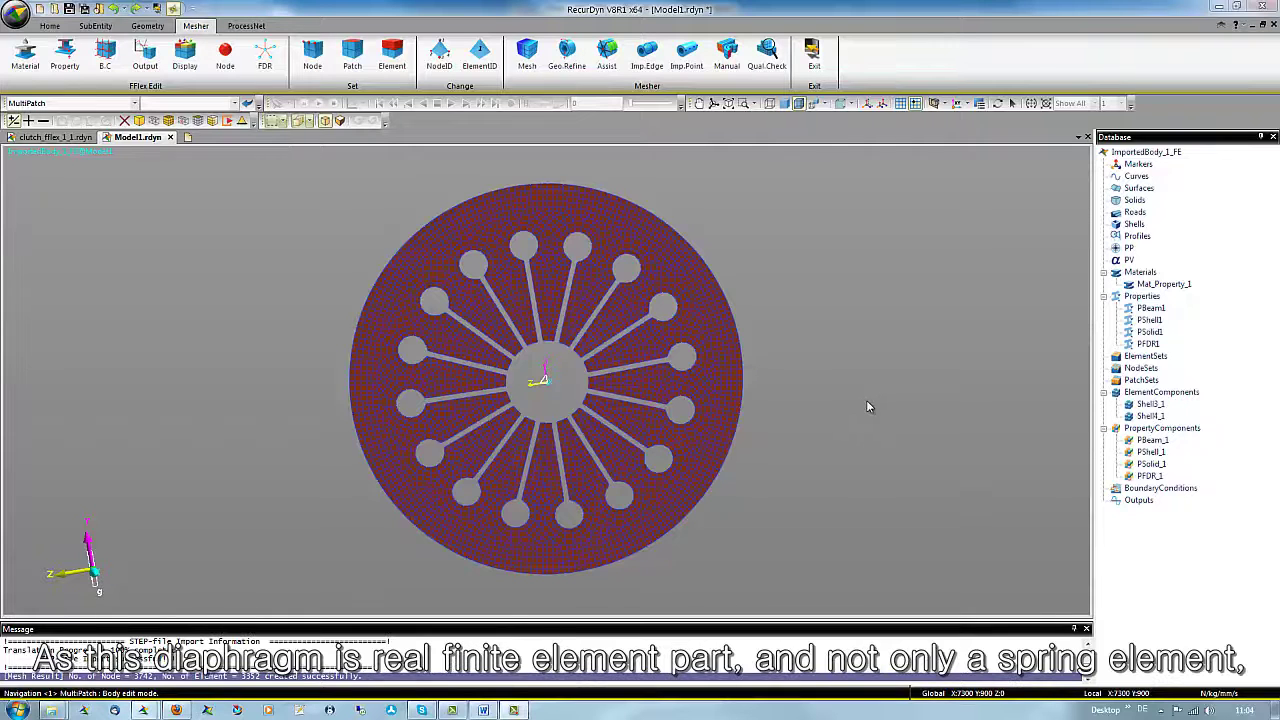
# Start a patch set on the diaphragm seen from the right view and add all mesh elements with a rectangular selection.
pyautogui.click(851, 105)
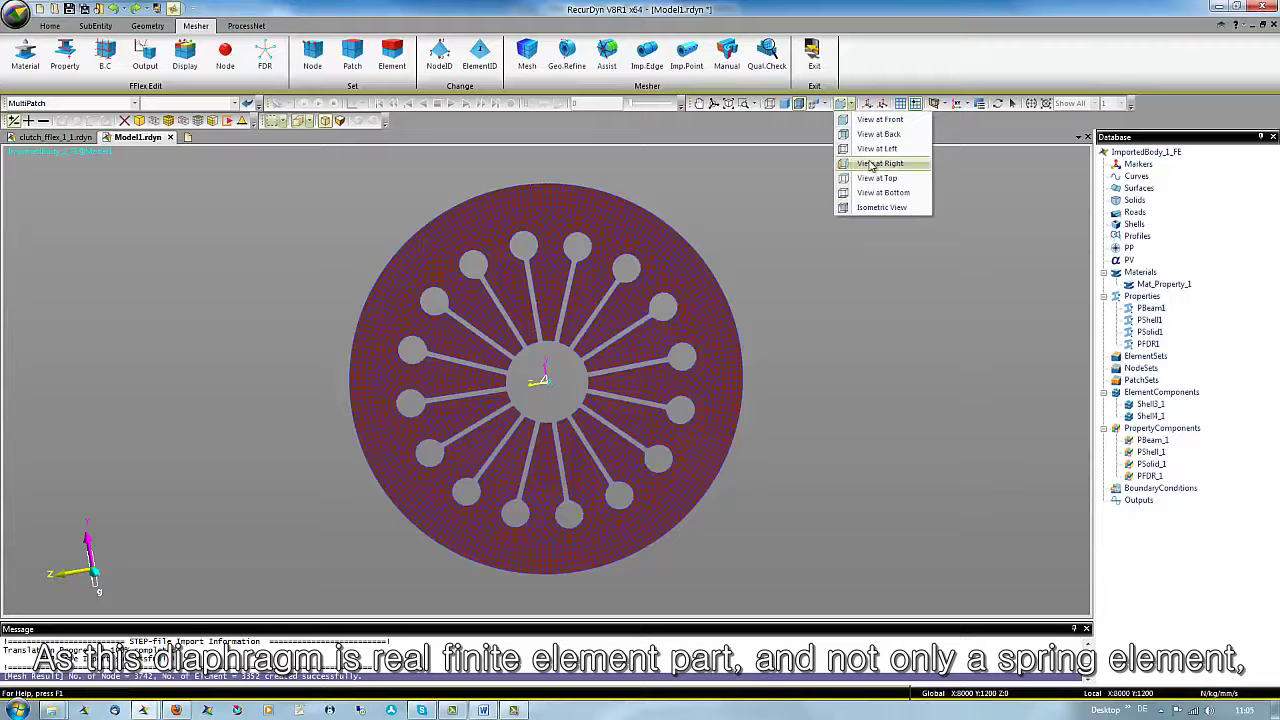
pyautogui.click(871, 164)
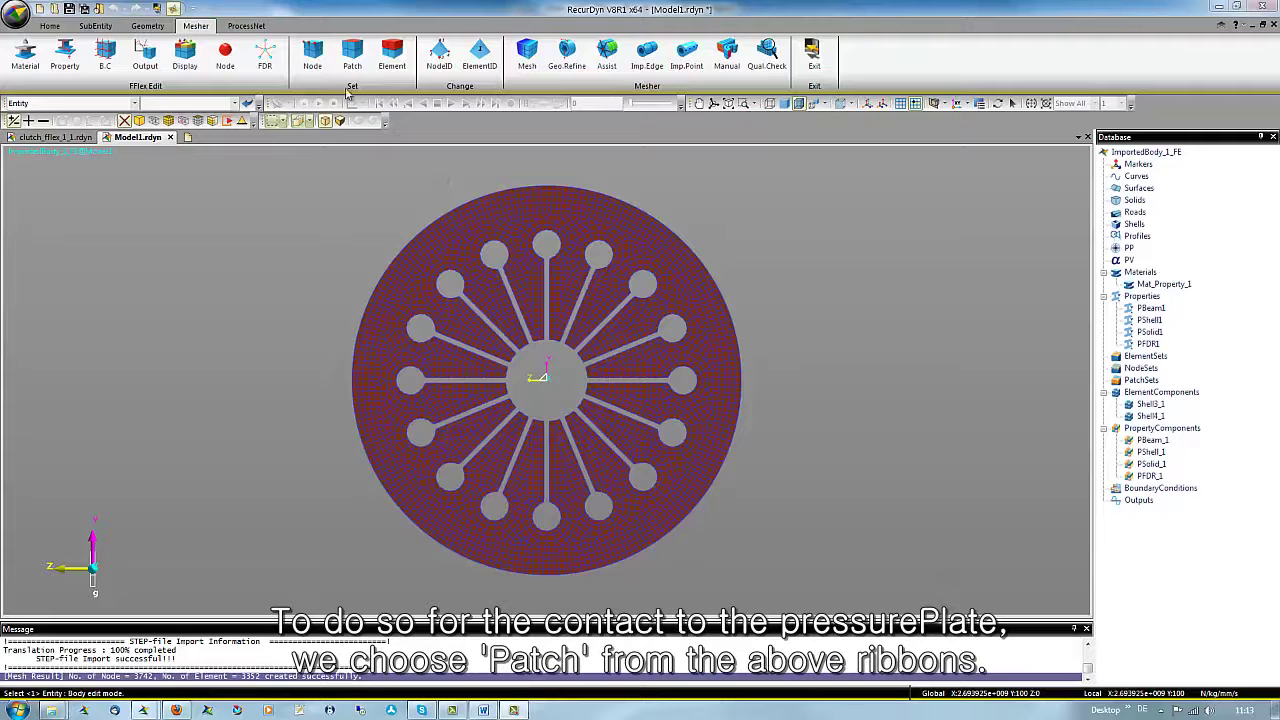
pyautogui.click(352, 55)
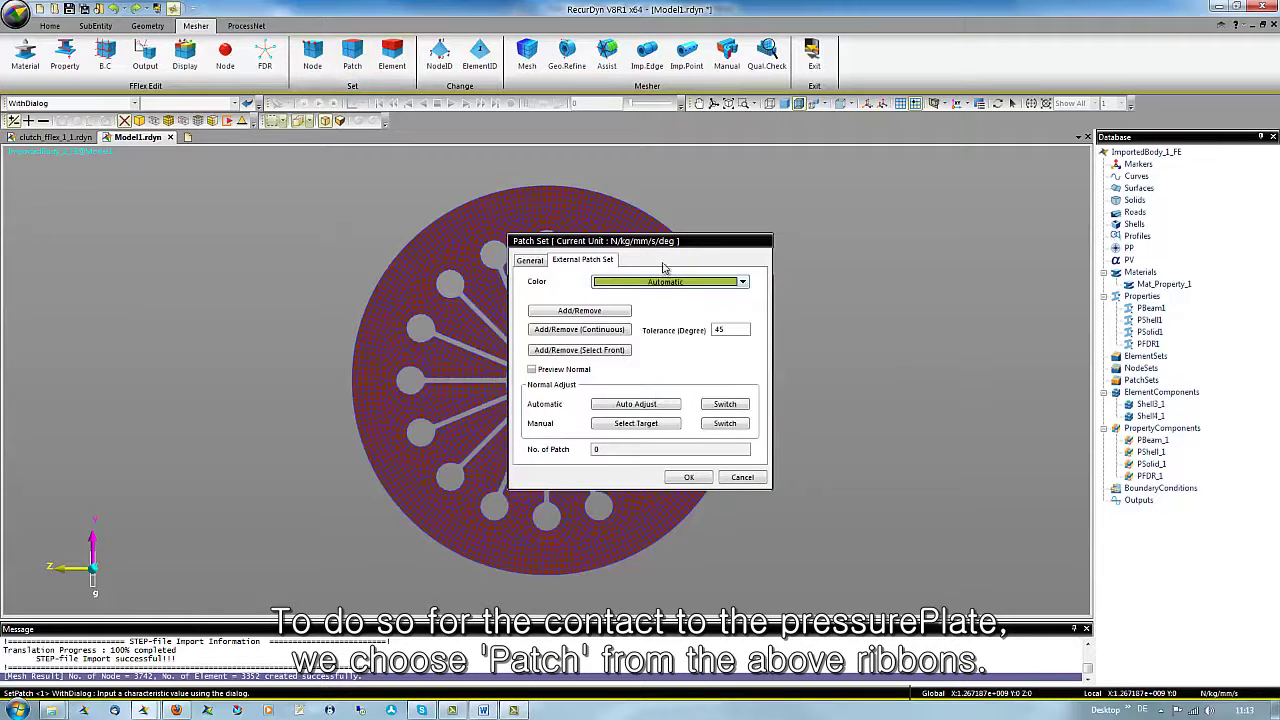
pyautogui.moveTo(640, 241); pyautogui.dragTo(898, 276)
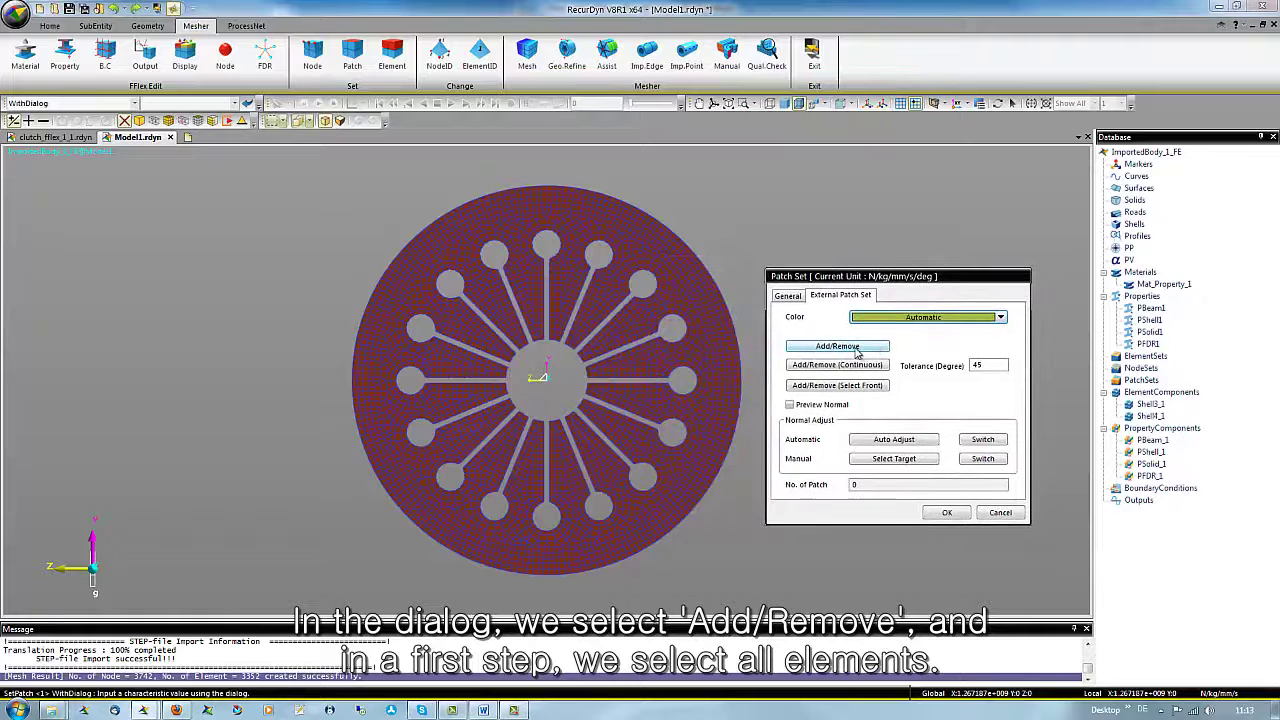
pyautogui.click(855, 348)
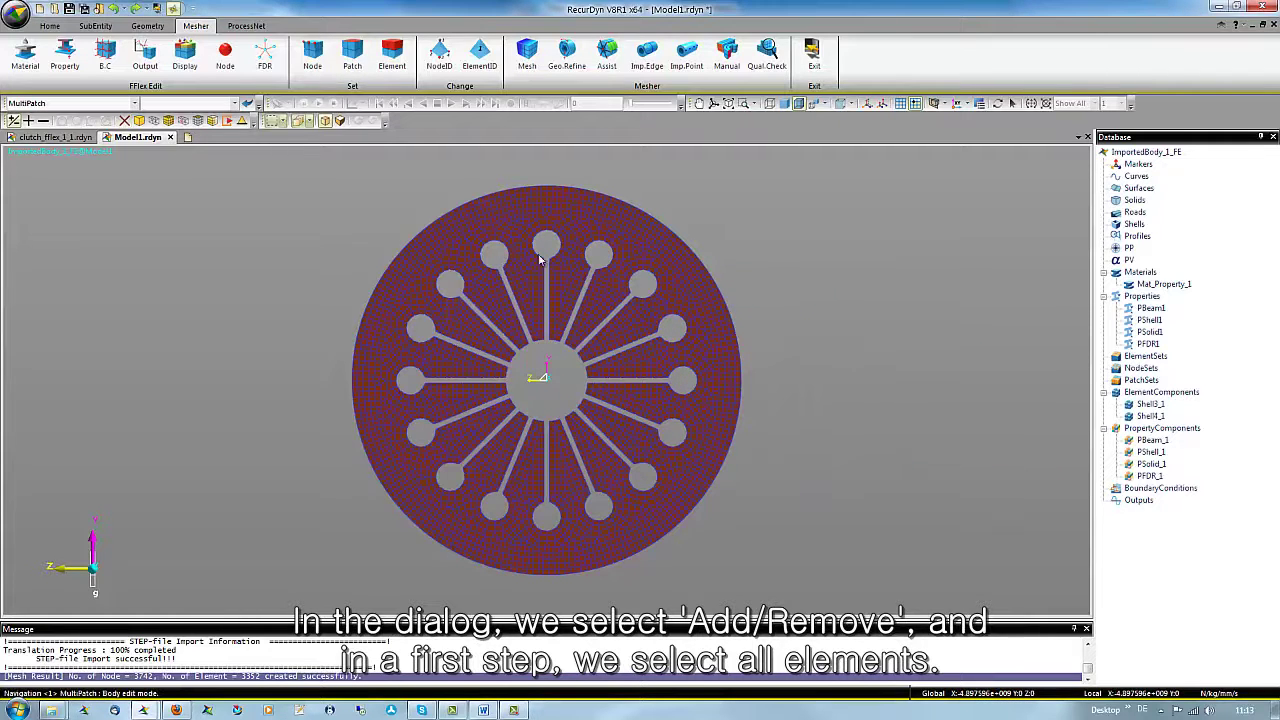
pyautogui.moveTo(258, 175); pyautogui.dragTo(803, 596)
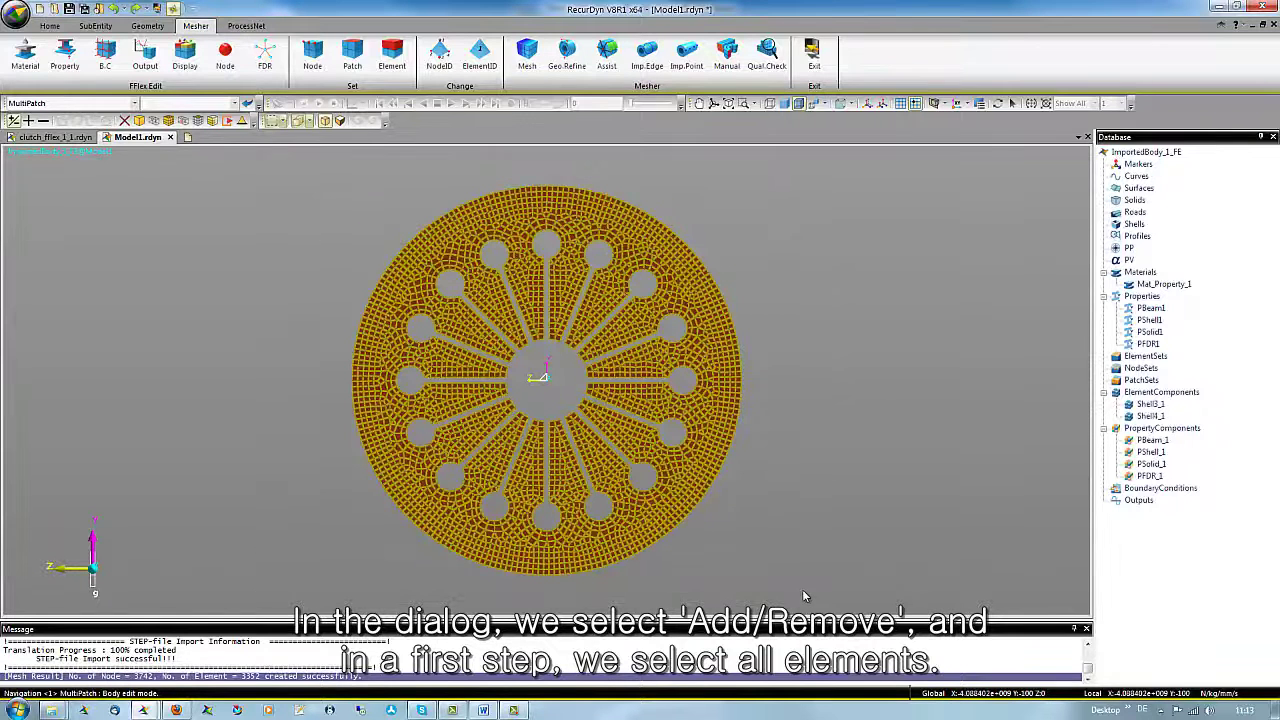
# Remove the inner elements from the patch selection with a concentric circular selection, keeping only the outer rim ring, and finish the operation.
pyautogui.click(43, 121)
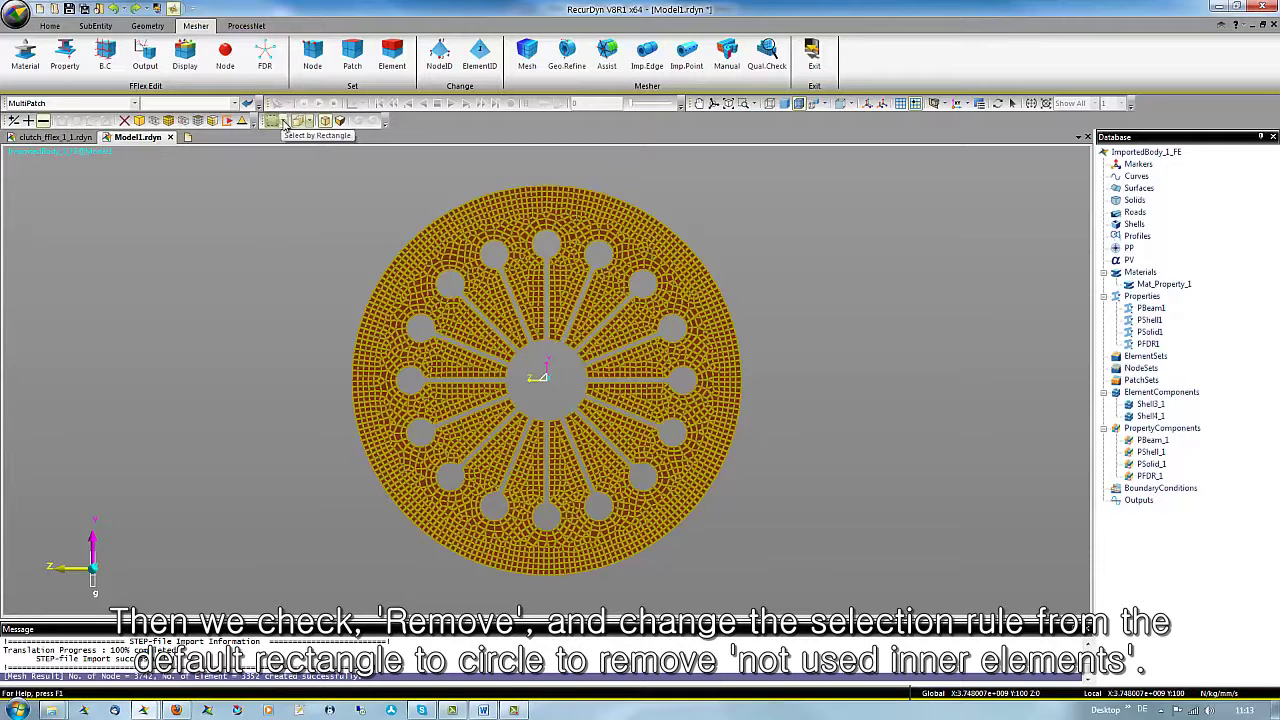
pyautogui.click(284, 121)
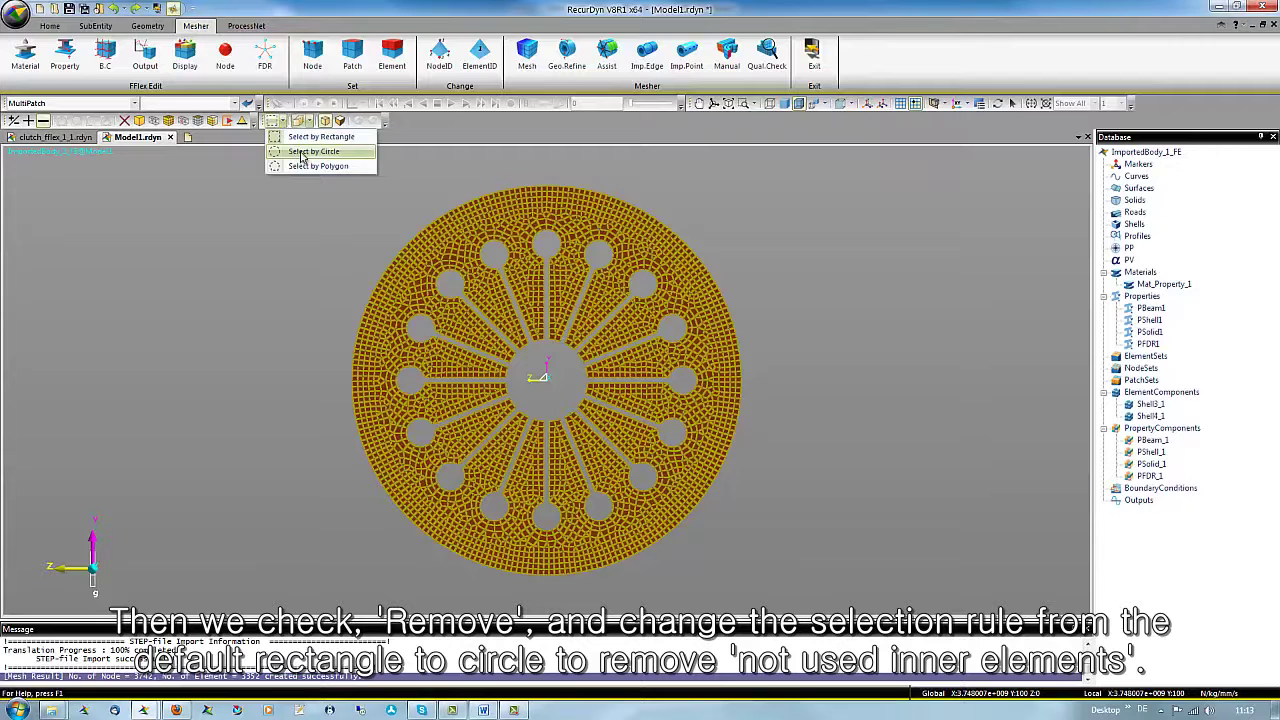
pyautogui.click(302, 153)
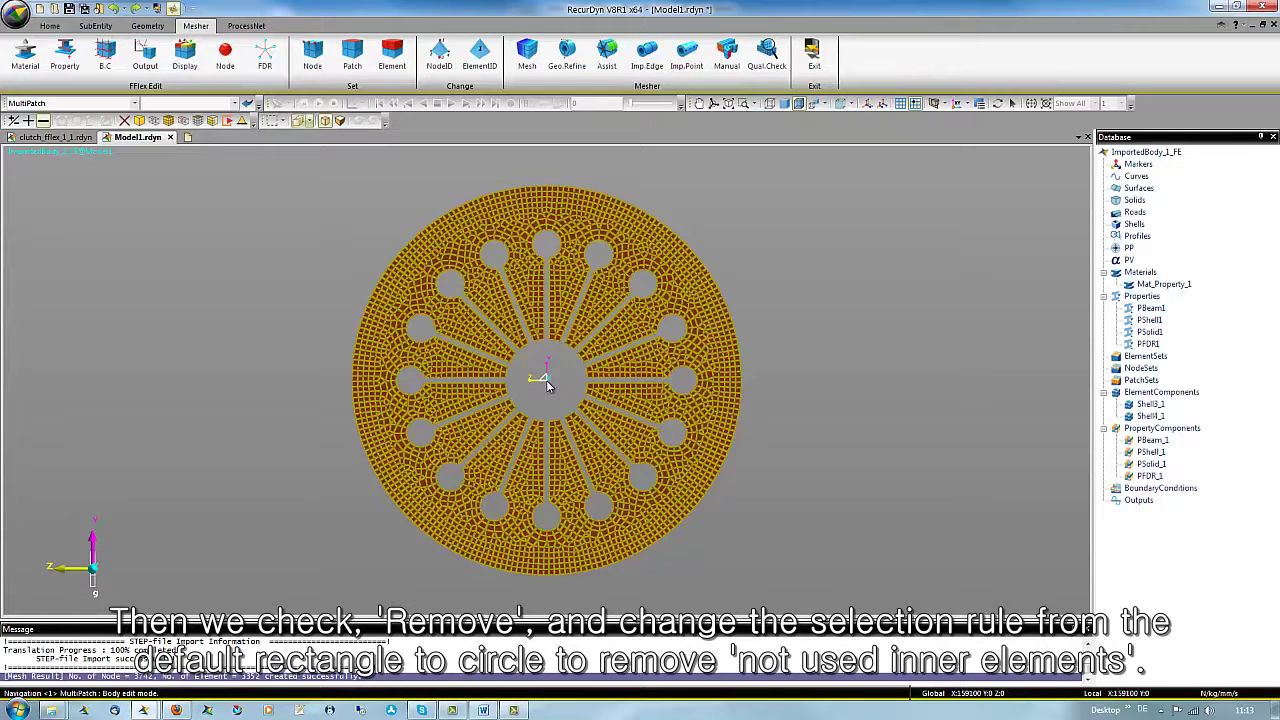
pyautogui.moveTo(547, 383); pyautogui.dragTo(703, 471)
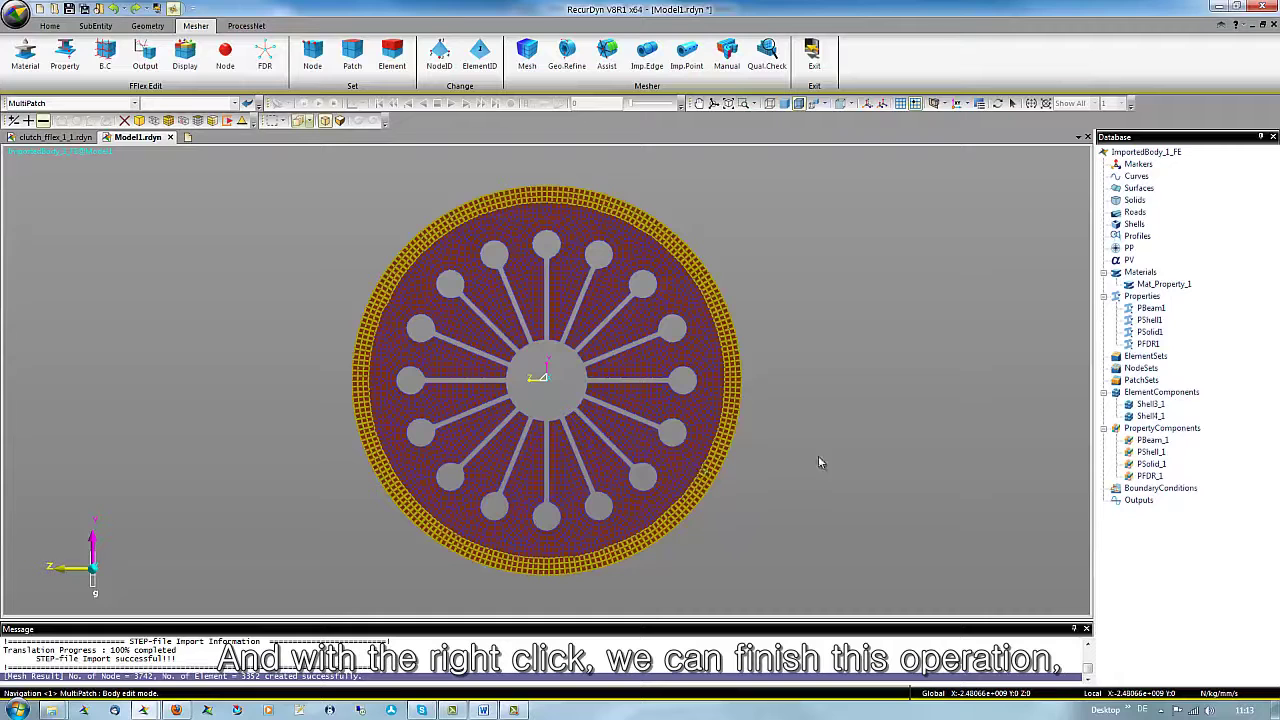
pyautogui.rightClick(809, 234)
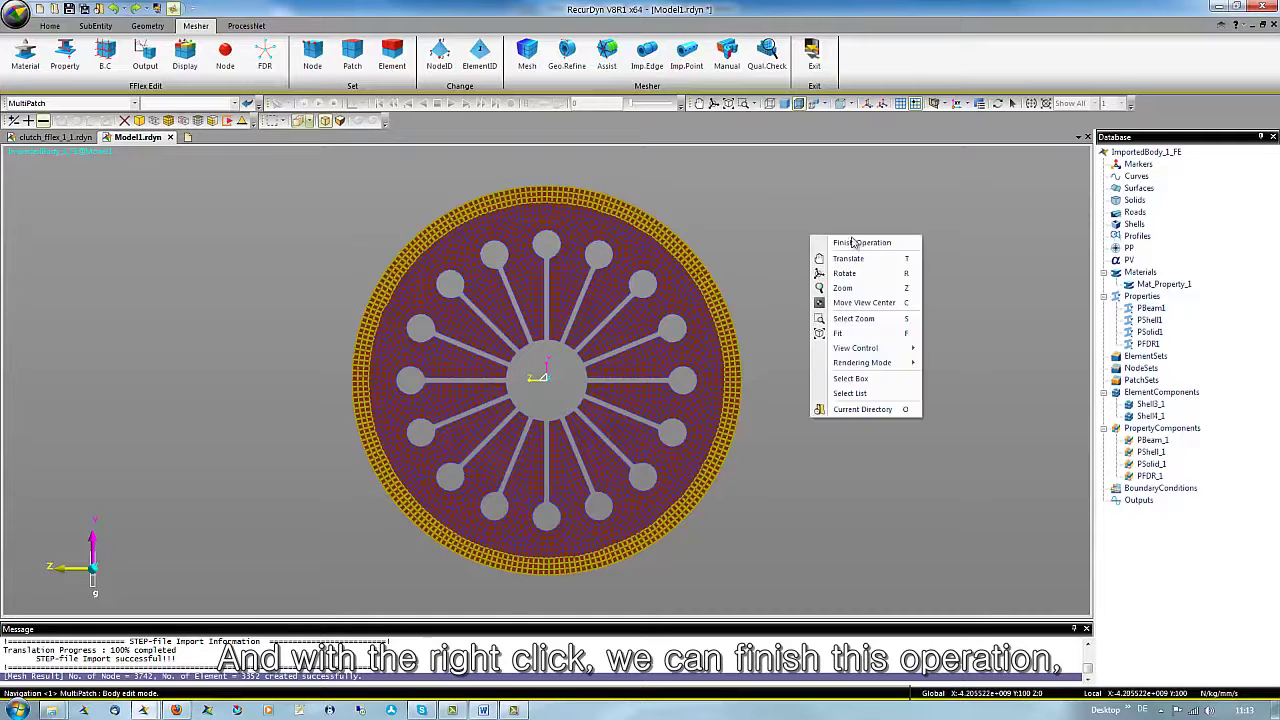
pyautogui.click(862, 243)
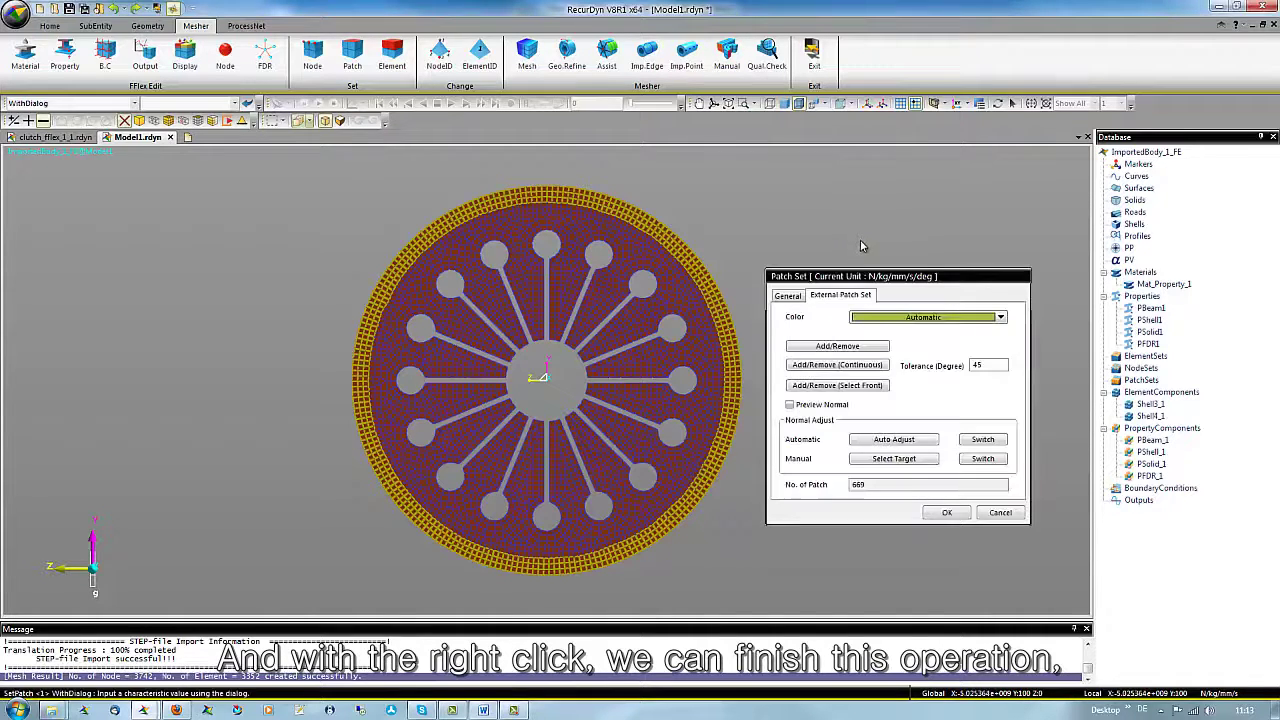
# Preview the normal direction of the outer ring patches and create the patch set for the pressure plate contact.
pyautogui.click(790, 405)
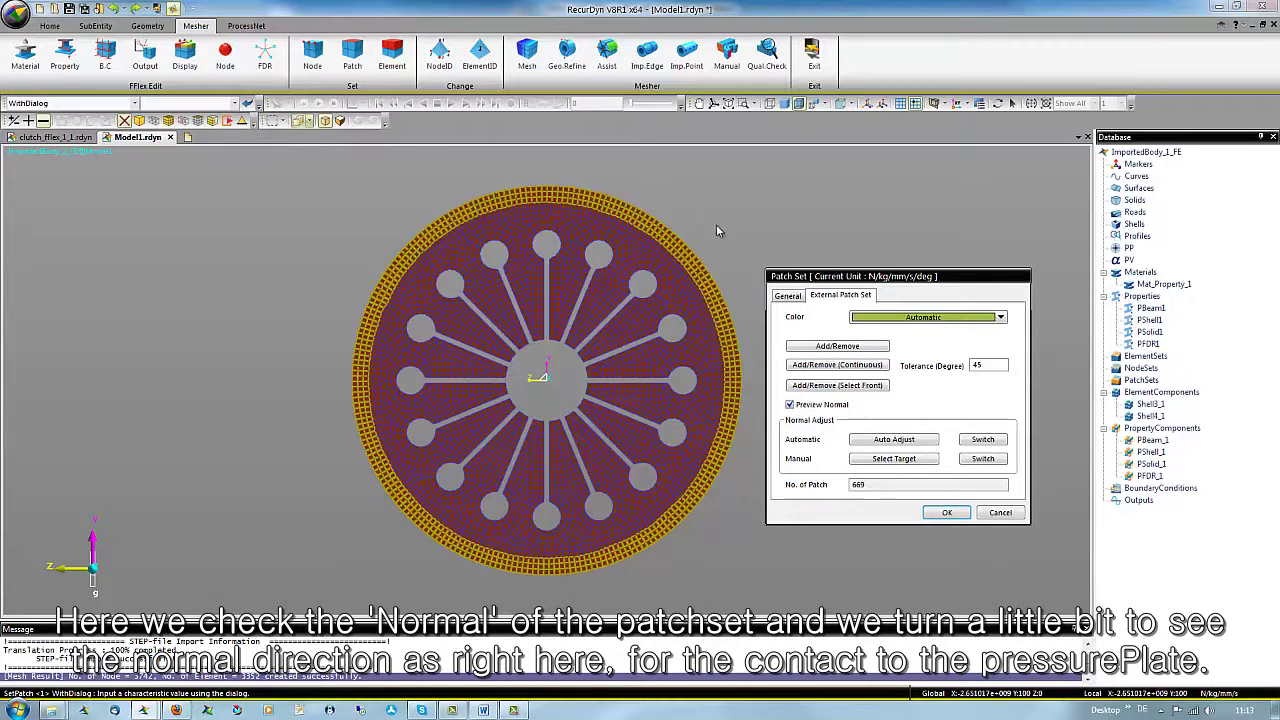
pyautogui.moveTo(723, 230); pyautogui.dragTo(563, 309)
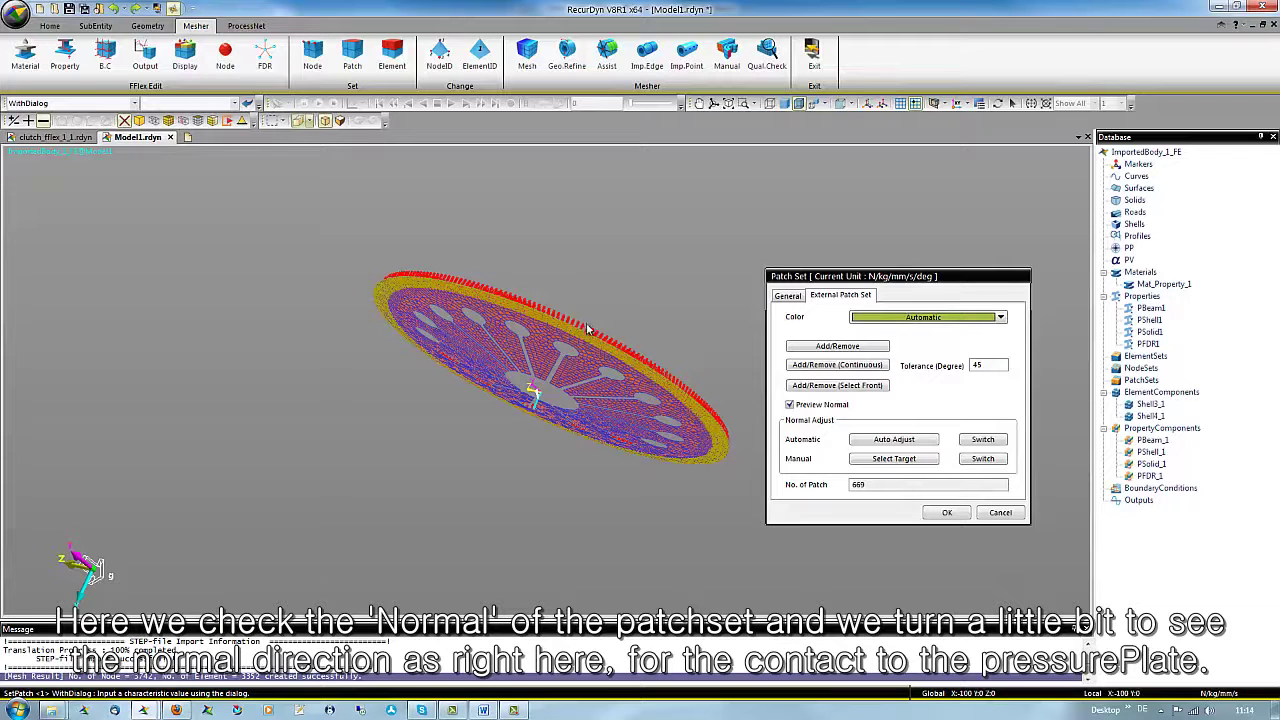
pyautogui.click(946, 513)
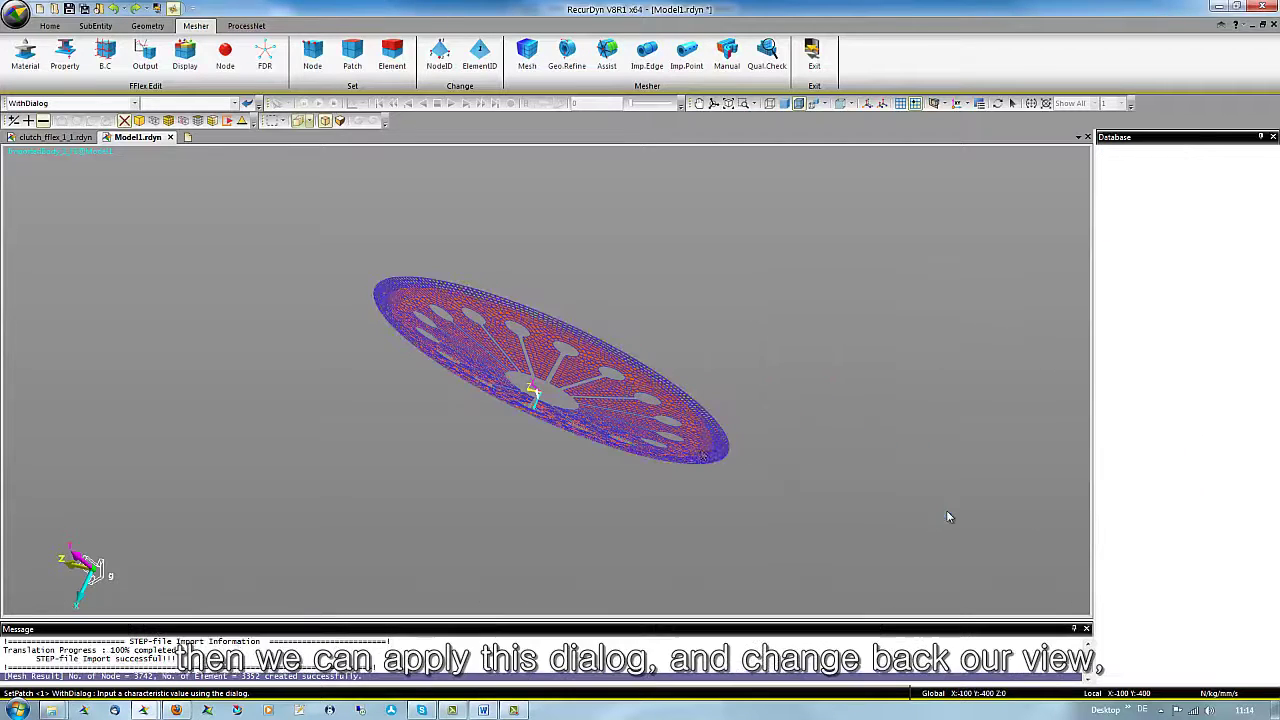
# Start a second patch set and add the ring of elements around the central hole with a circular selection in the right view.
pyautogui.click(849, 104)
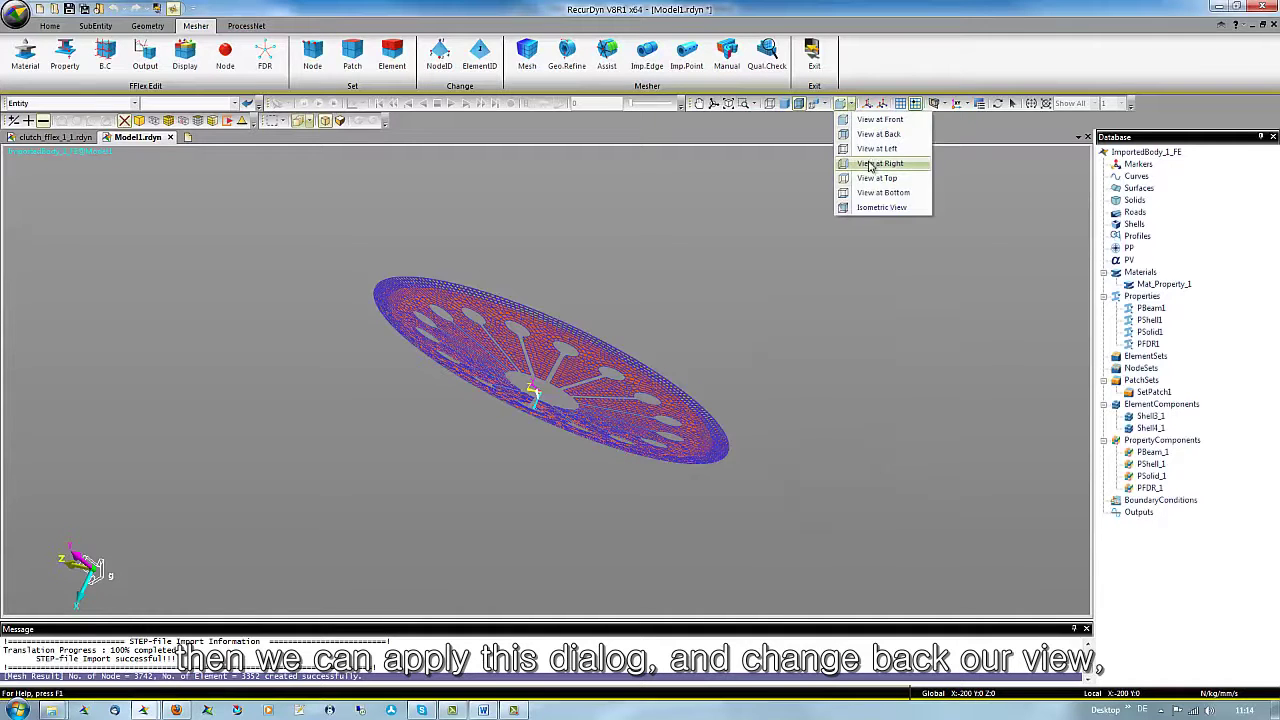
pyautogui.click(869, 164)
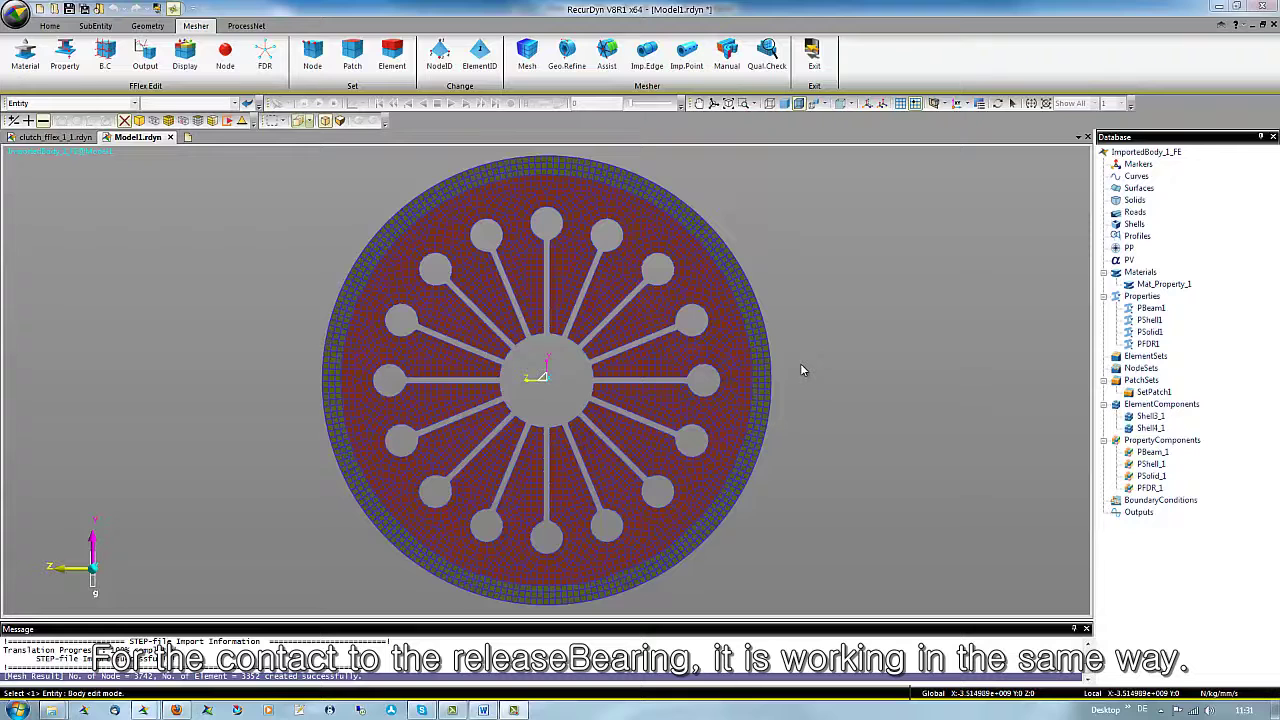
pyautogui.click(355, 66)
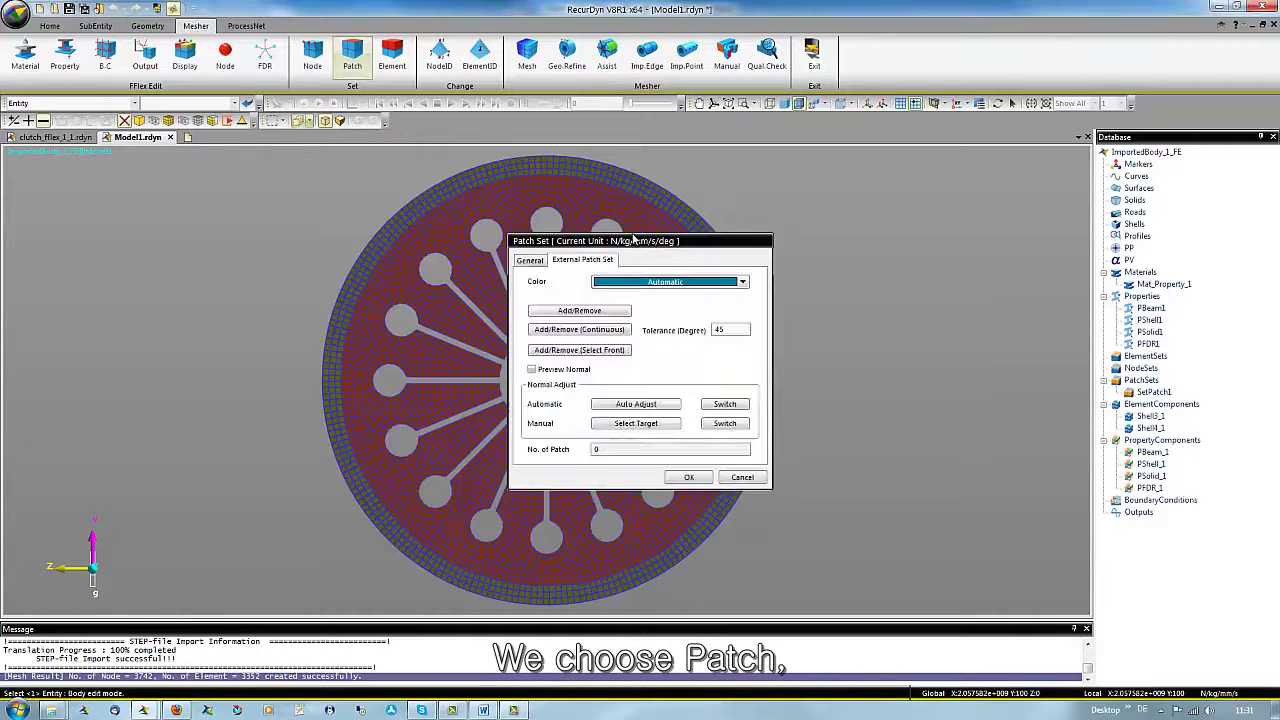
pyautogui.moveTo(633, 238); pyautogui.dragTo(915, 264)
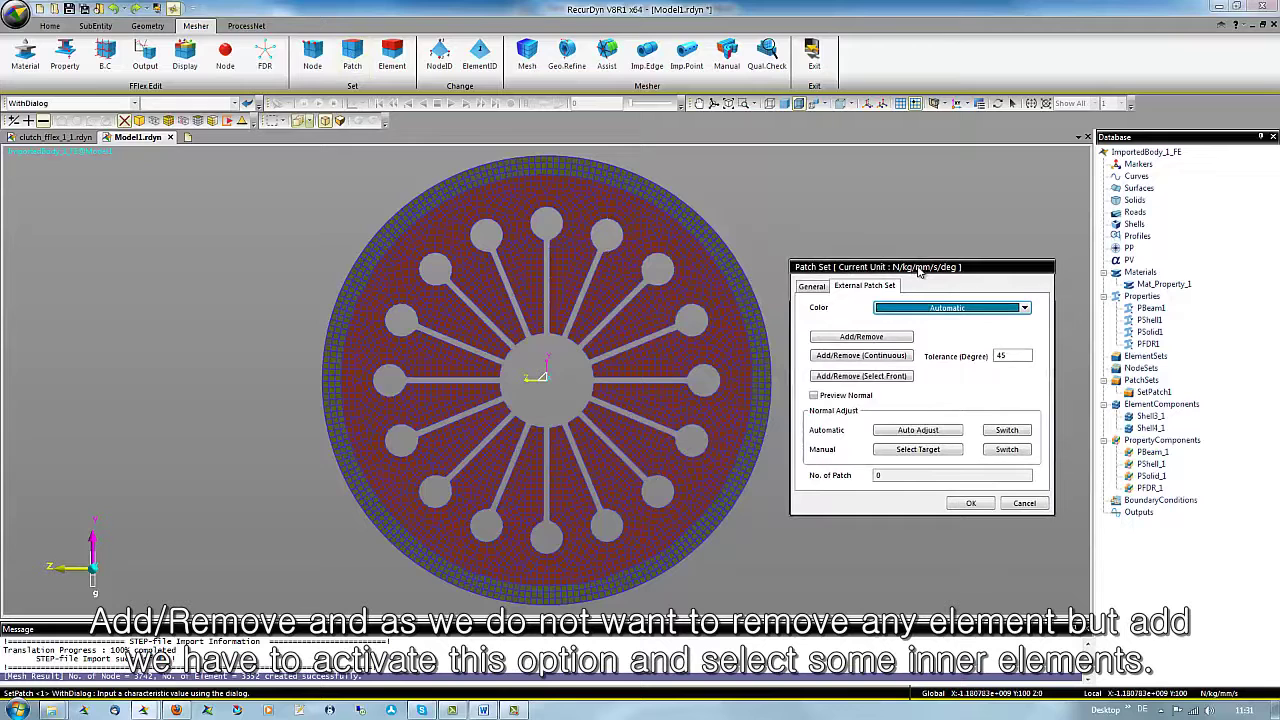
pyautogui.click(880, 338)
pyautogui.press('Escape')
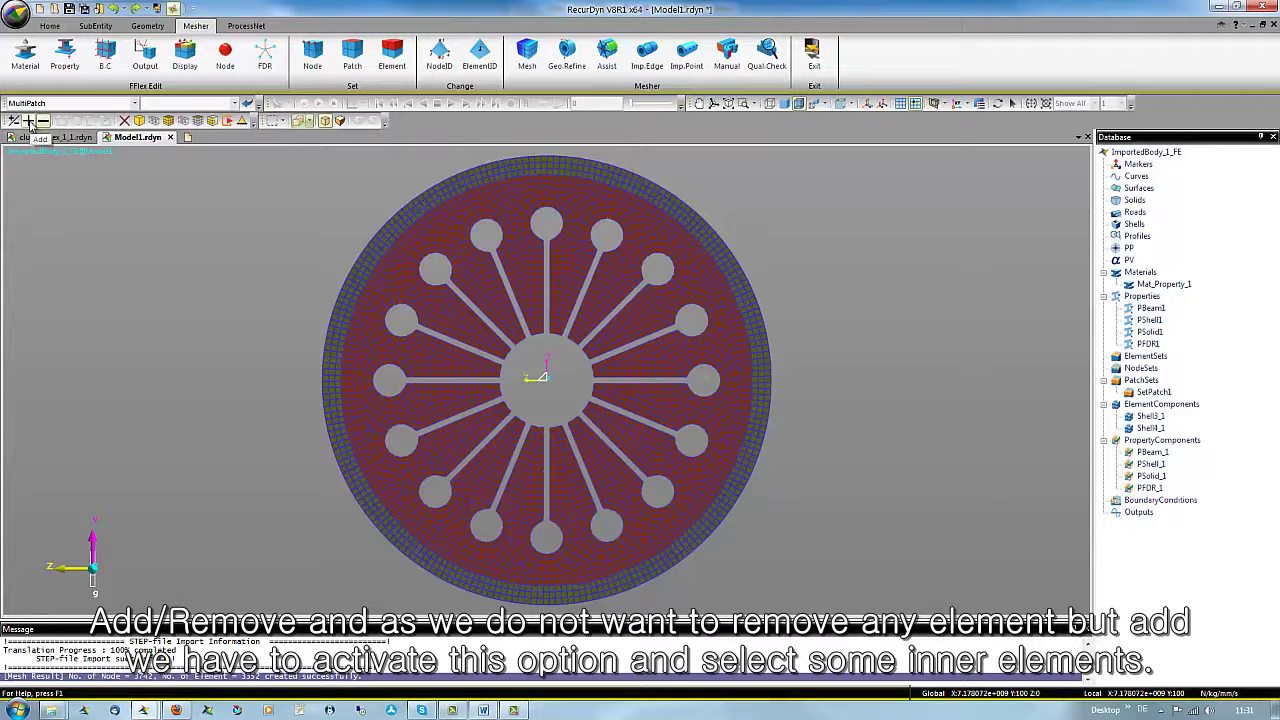
pyautogui.click(30, 120)
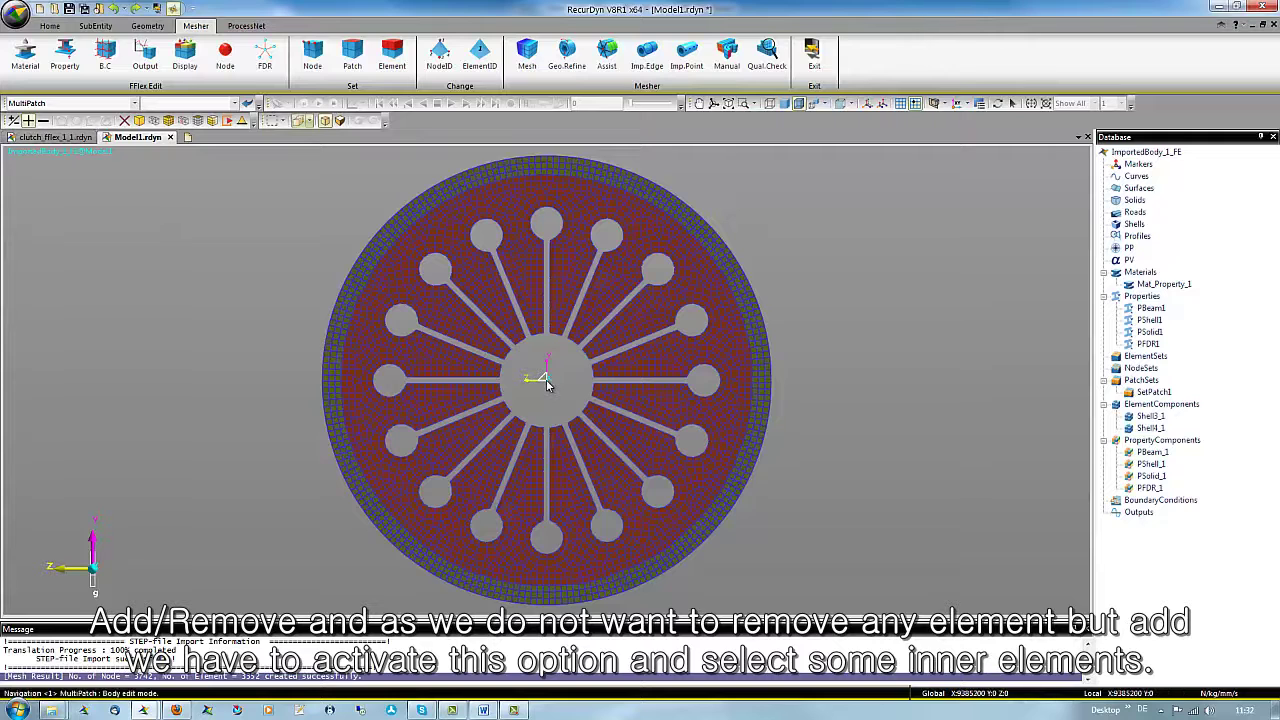
pyautogui.moveTo(547, 385); pyautogui.dragTo(583, 447)
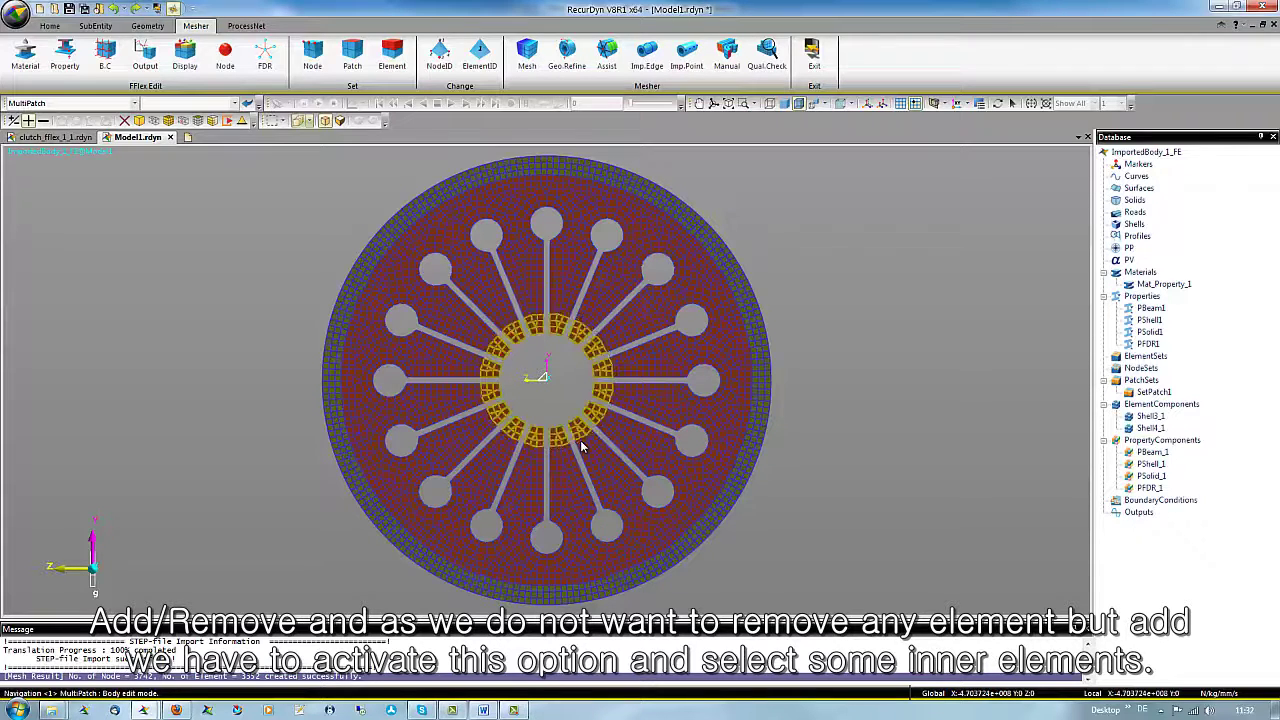
pyautogui.rightClick(690, 282)
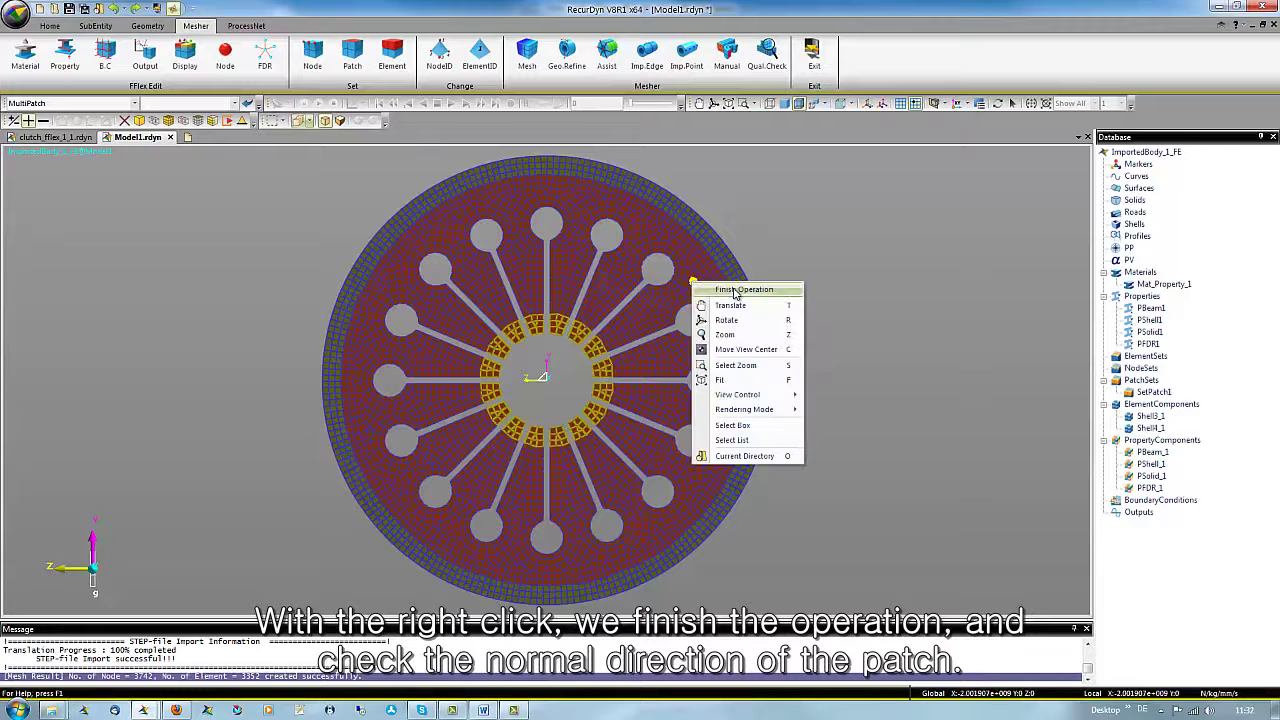
pyautogui.click(740, 290)
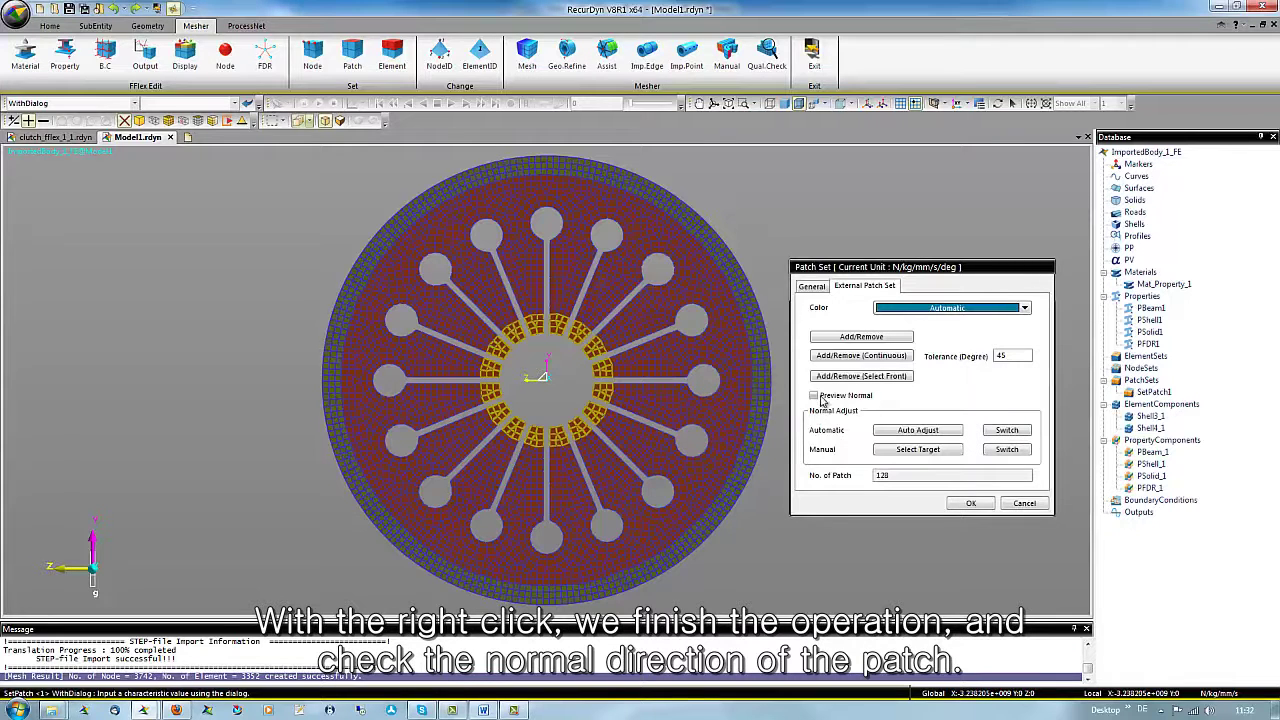
# Preview the normals of the inner ring patches, switch their direction with the automatic adjustment, and create the patch set.
pyautogui.click(814, 396)
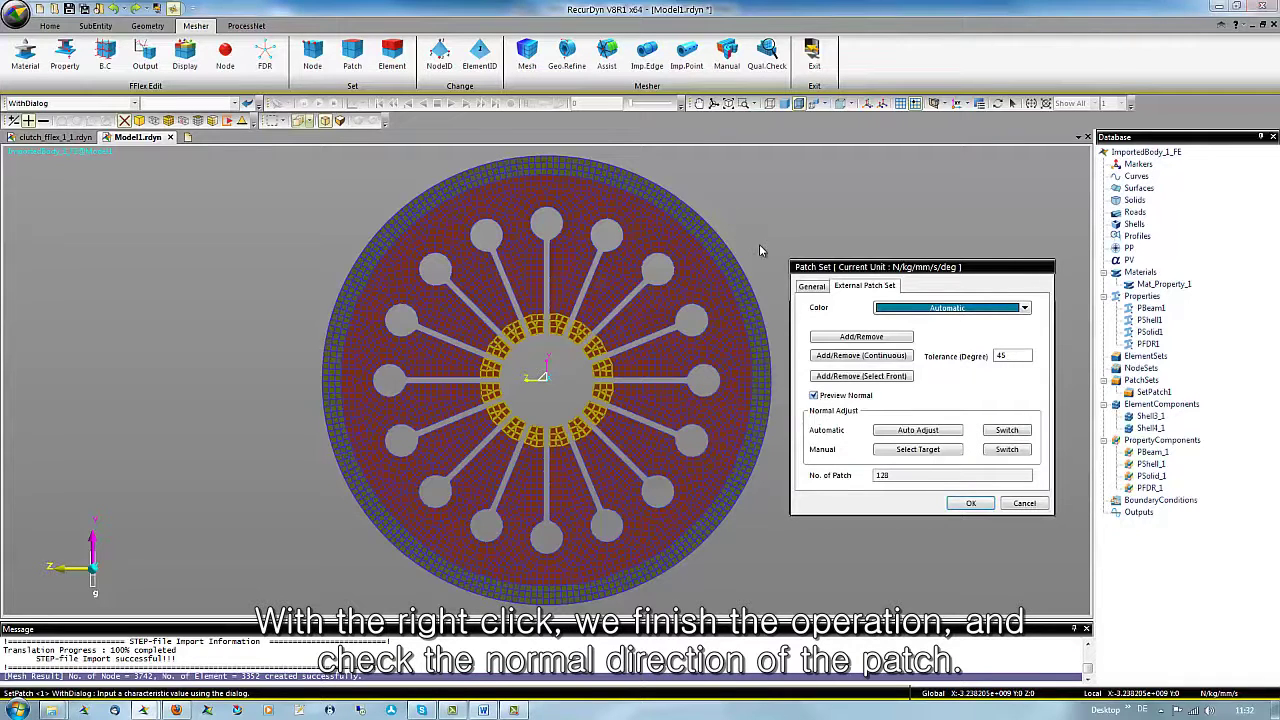
pyautogui.moveTo(759, 244); pyautogui.dragTo(649, 306, button='middle')
pyautogui.moveTo(522, 398); pyautogui.dragTo(424, 407, button='middle')
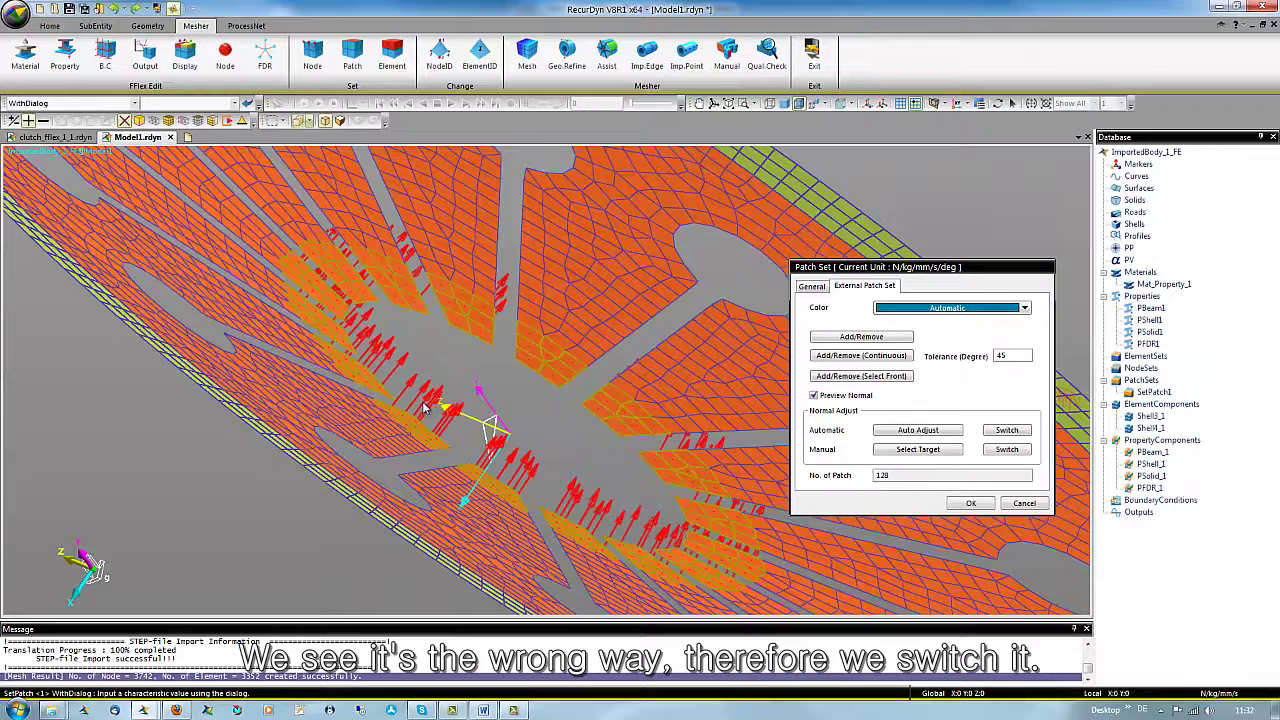
pyautogui.click(1007, 431)
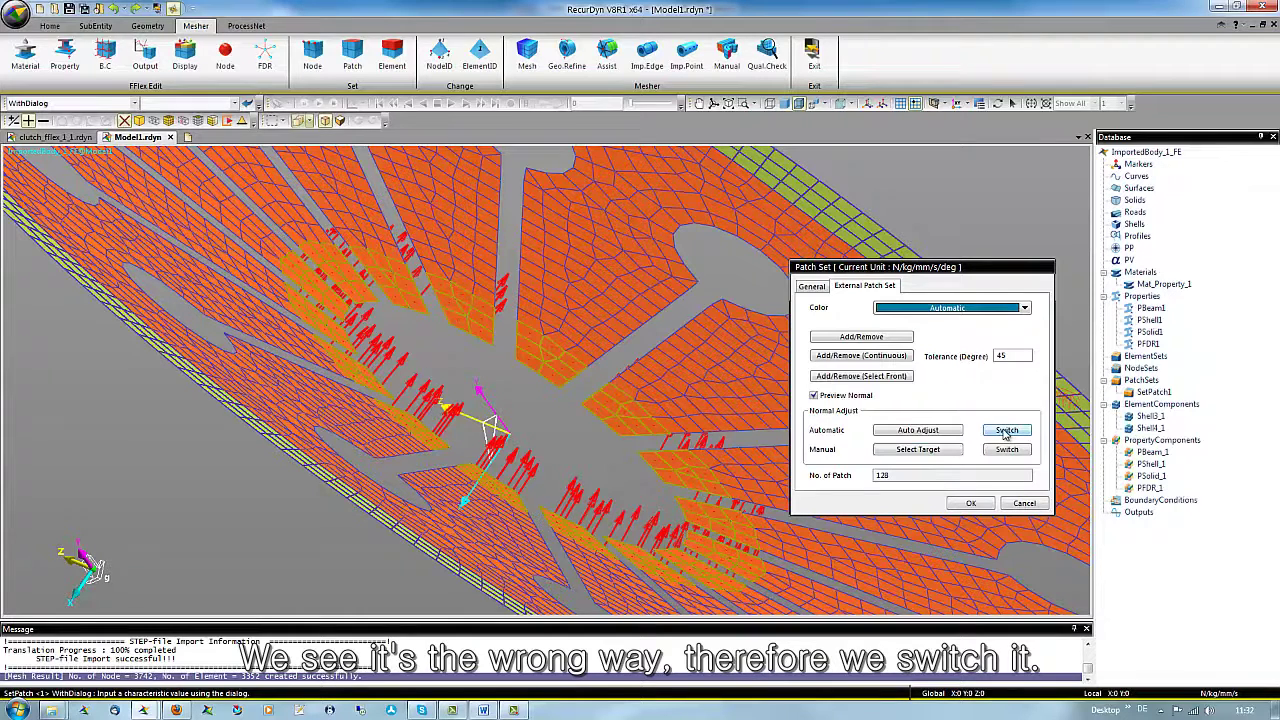
pyautogui.click(970, 505)
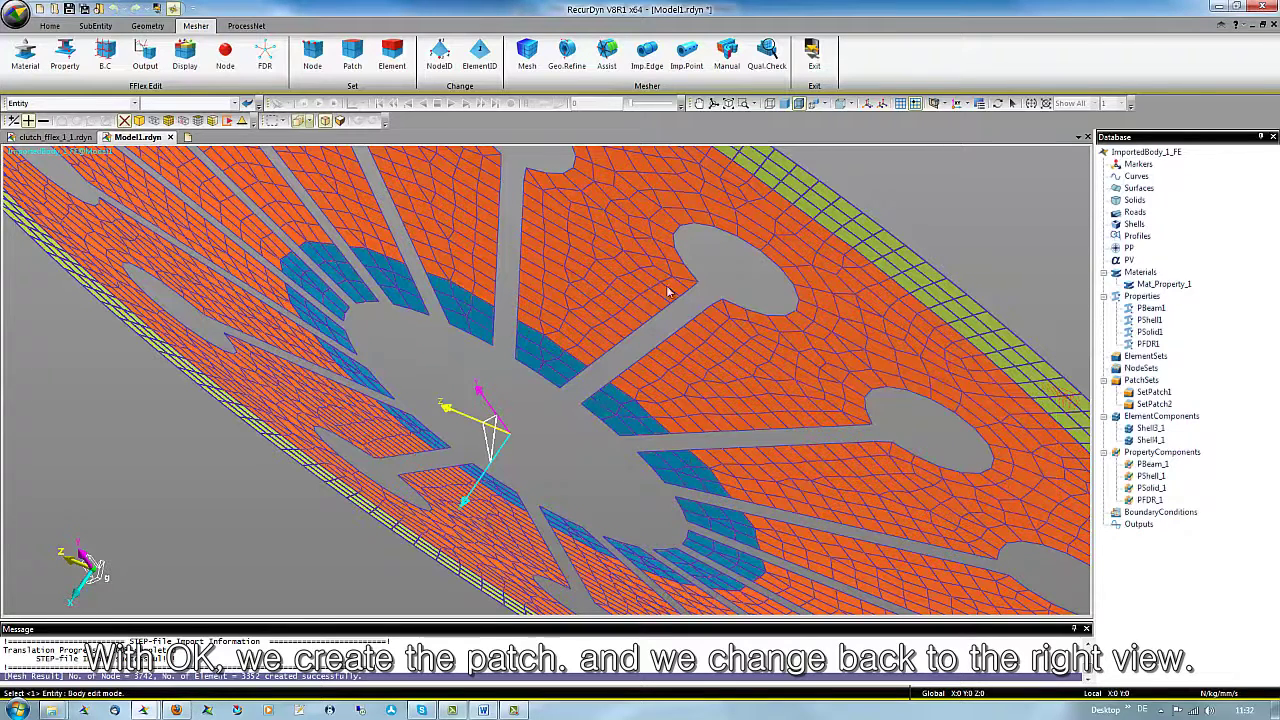
# Select a thin ring of nodes just inside the outer patch ring by adding a circle of nodes and removing the inner ones.
pyautogui.click(851, 104)
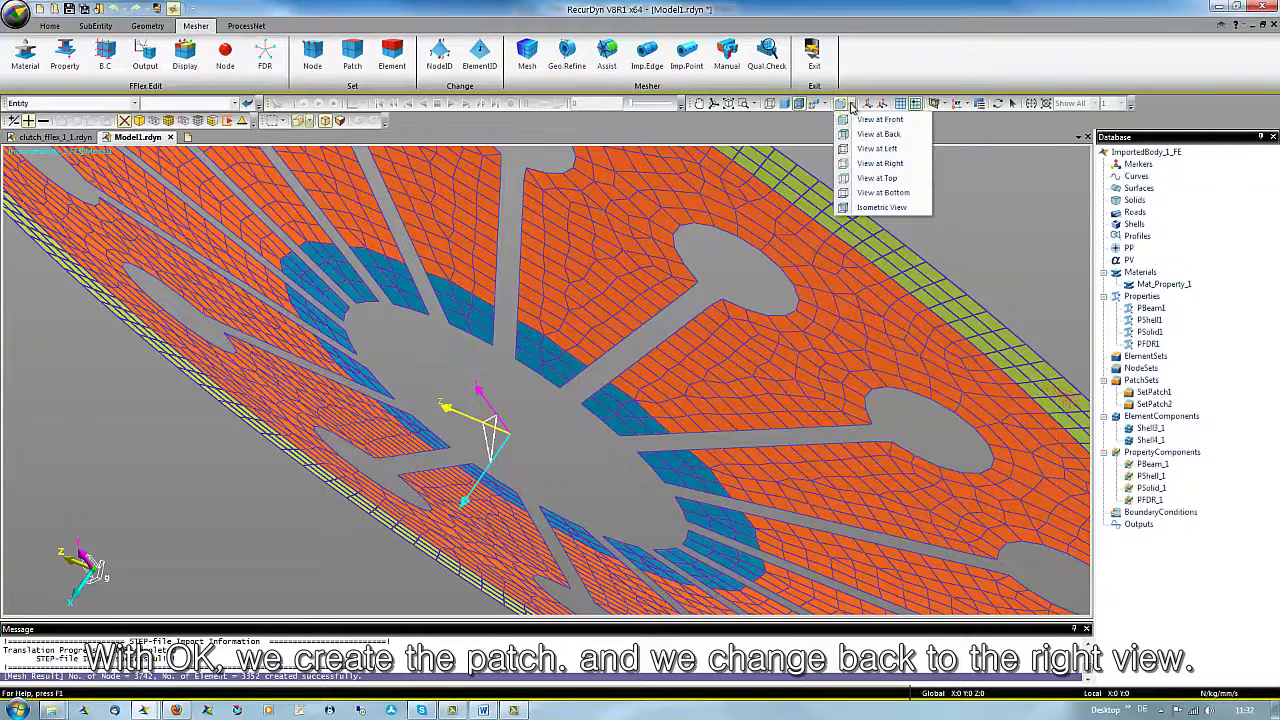
pyautogui.click(877, 163)
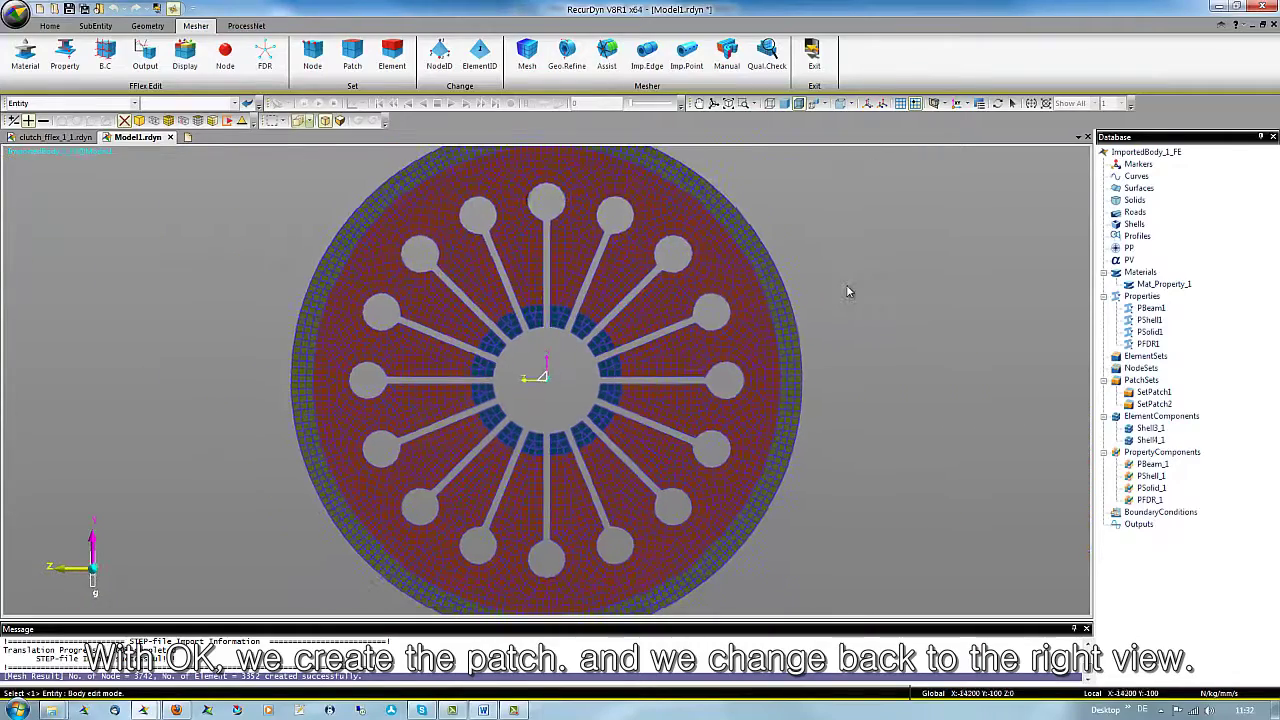
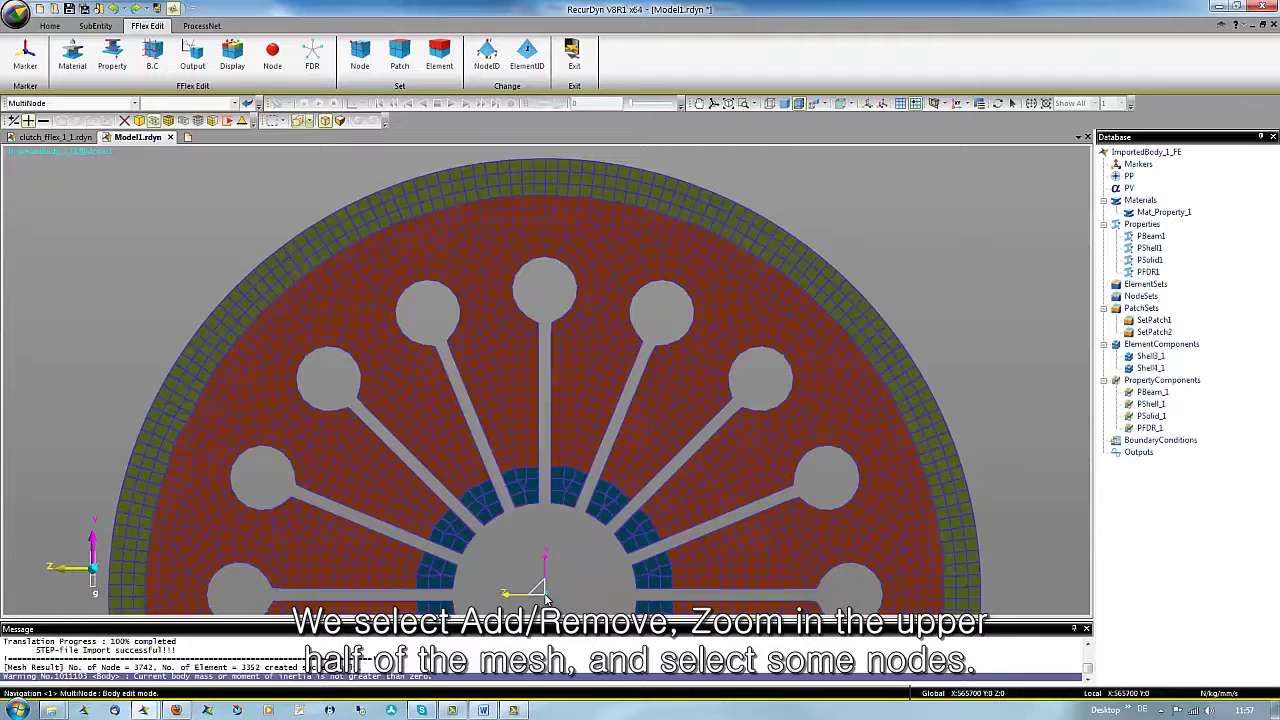
pyautogui.moveTo(545, 597); pyautogui.dragTo(642, 219)
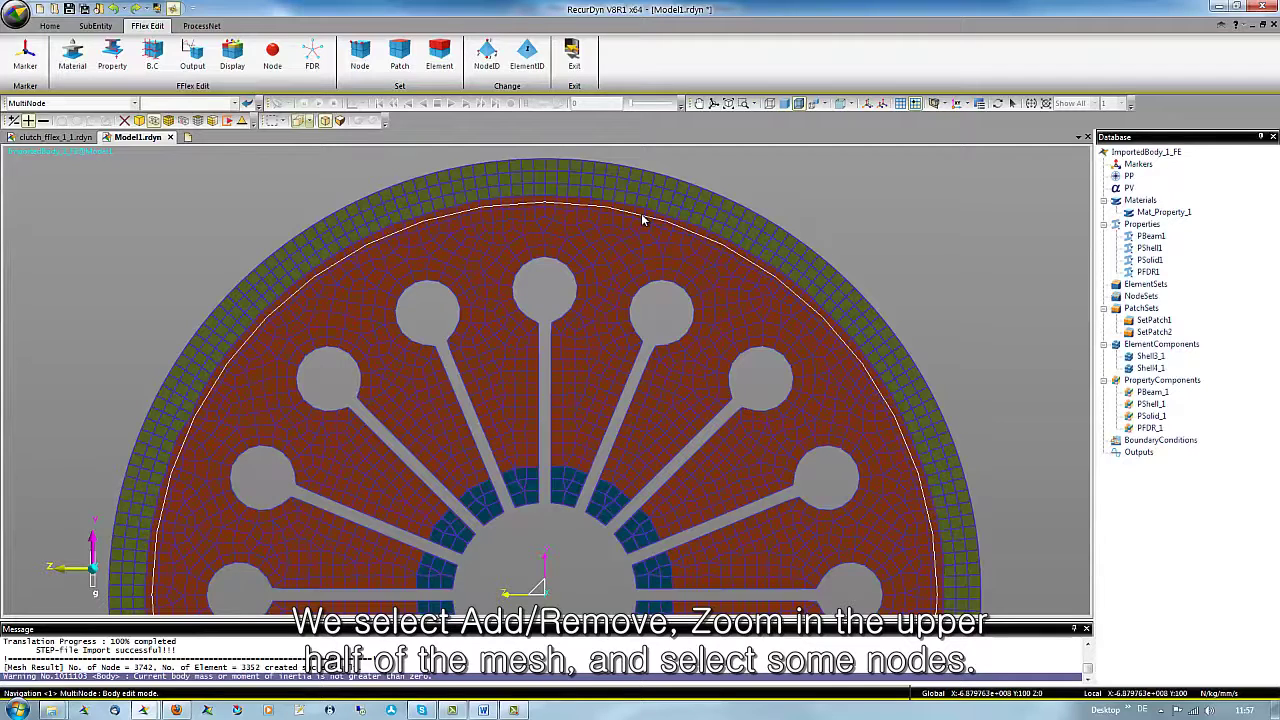
pyautogui.moveTo(643, 219); pyautogui.dragTo(644, 219)
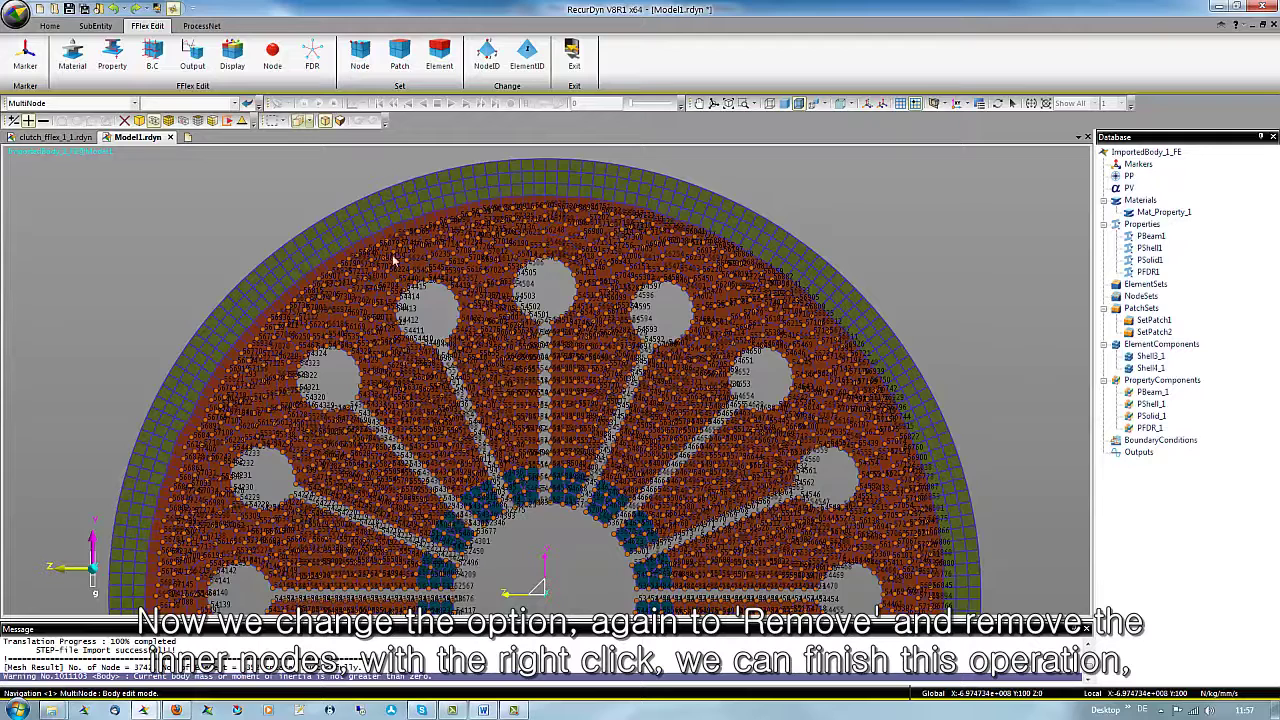
pyautogui.click(43, 120)
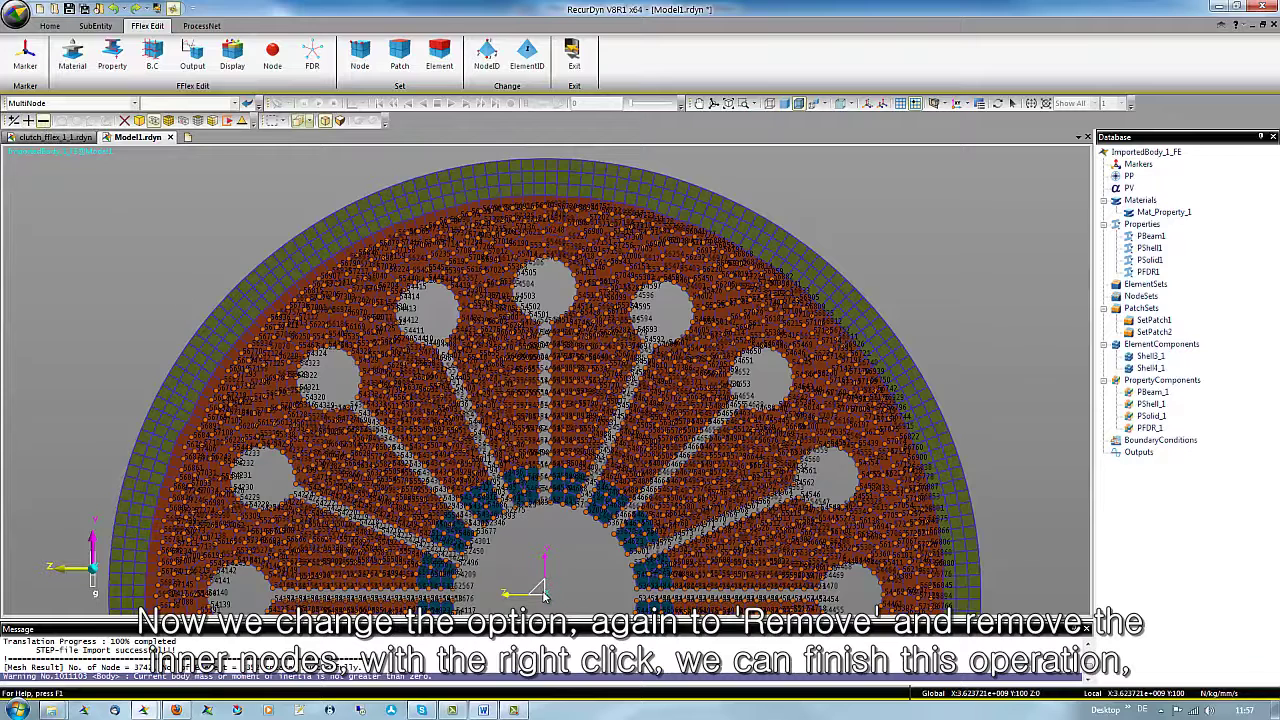
pyautogui.moveTo(545, 597); pyautogui.dragTo(541, 218)
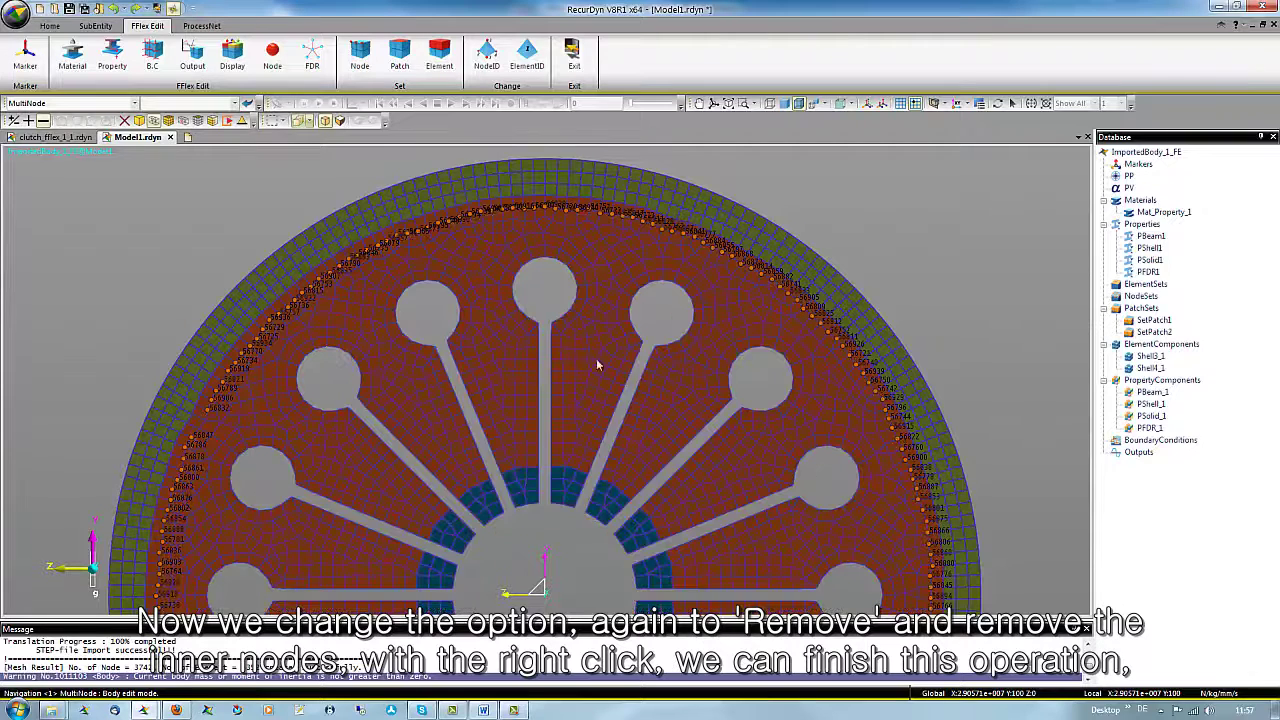
# Create a user-defined boundary condition on the selected node ring that fixes only the X direction, and return to the model assembly.
pyautogui.rightClick(717, 323)
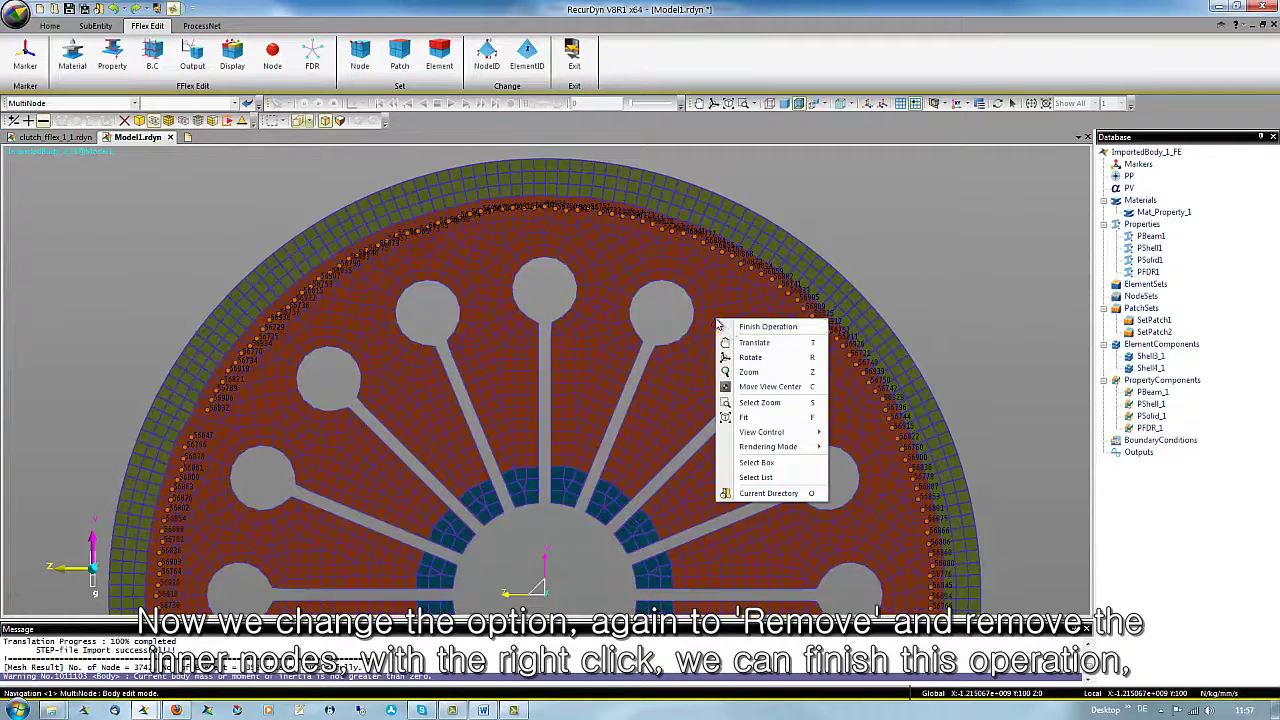
pyautogui.click(751, 328)
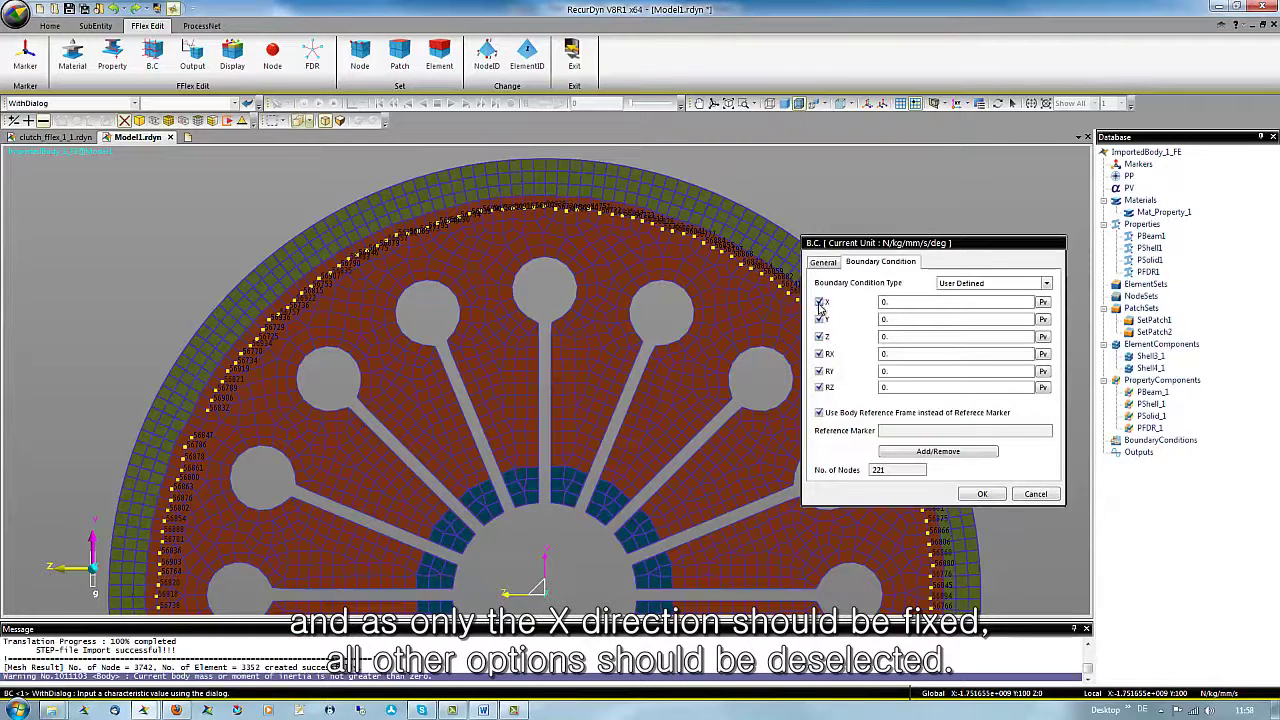
pyautogui.click(820, 319)
pyautogui.click(820, 337)
pyautogui.click(820, 354)
pyautogui.click(820, 371)
pyautogui.click(820, 387)
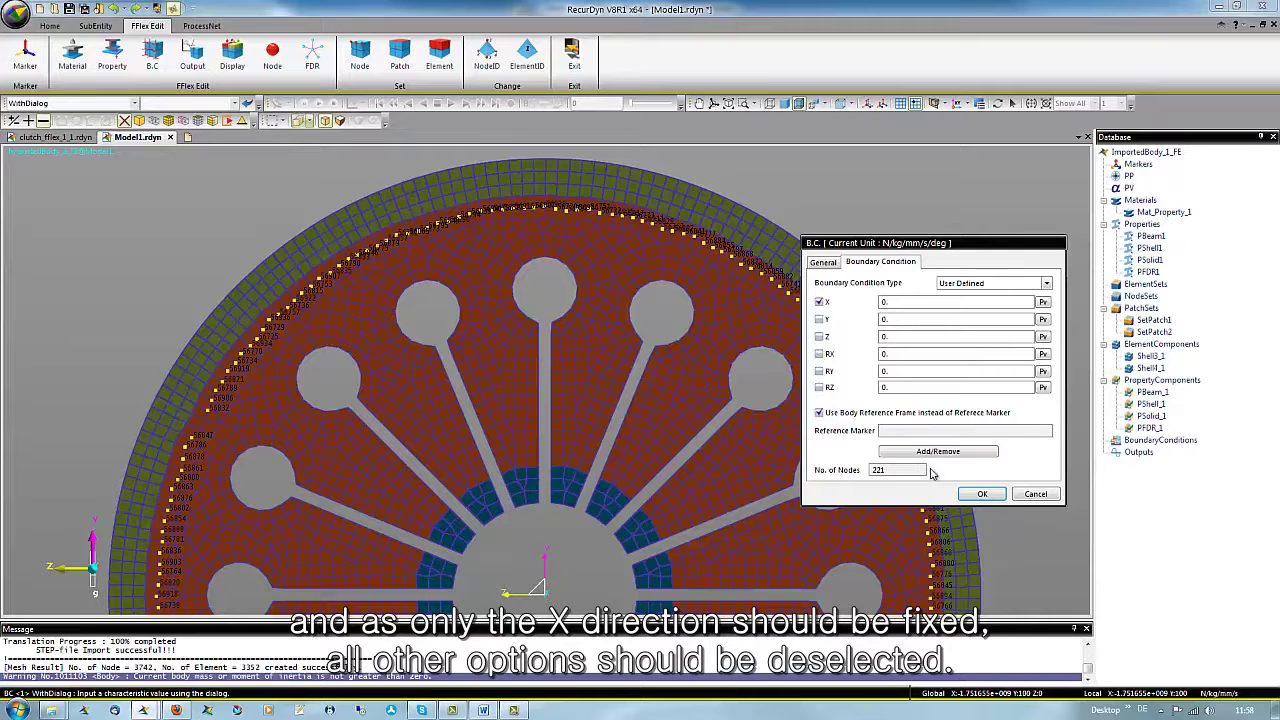
pyautogui.click(982, 494)
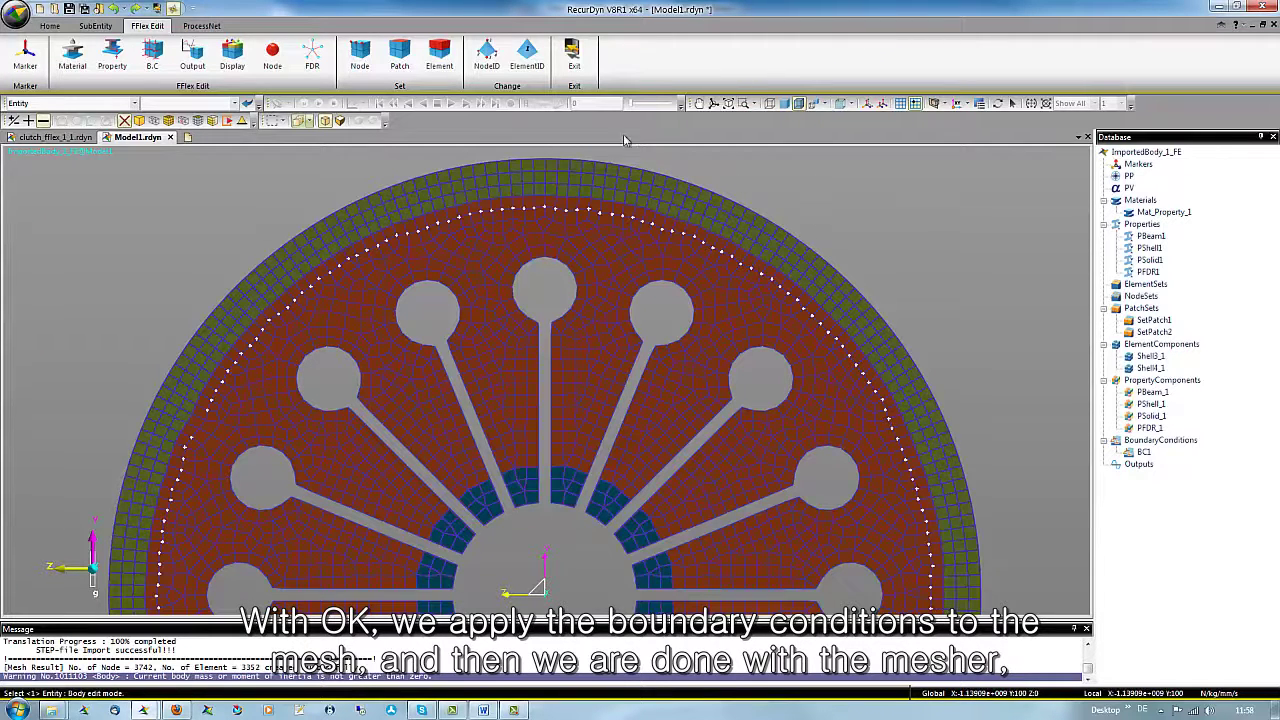
pyautogui.click(571, 50)
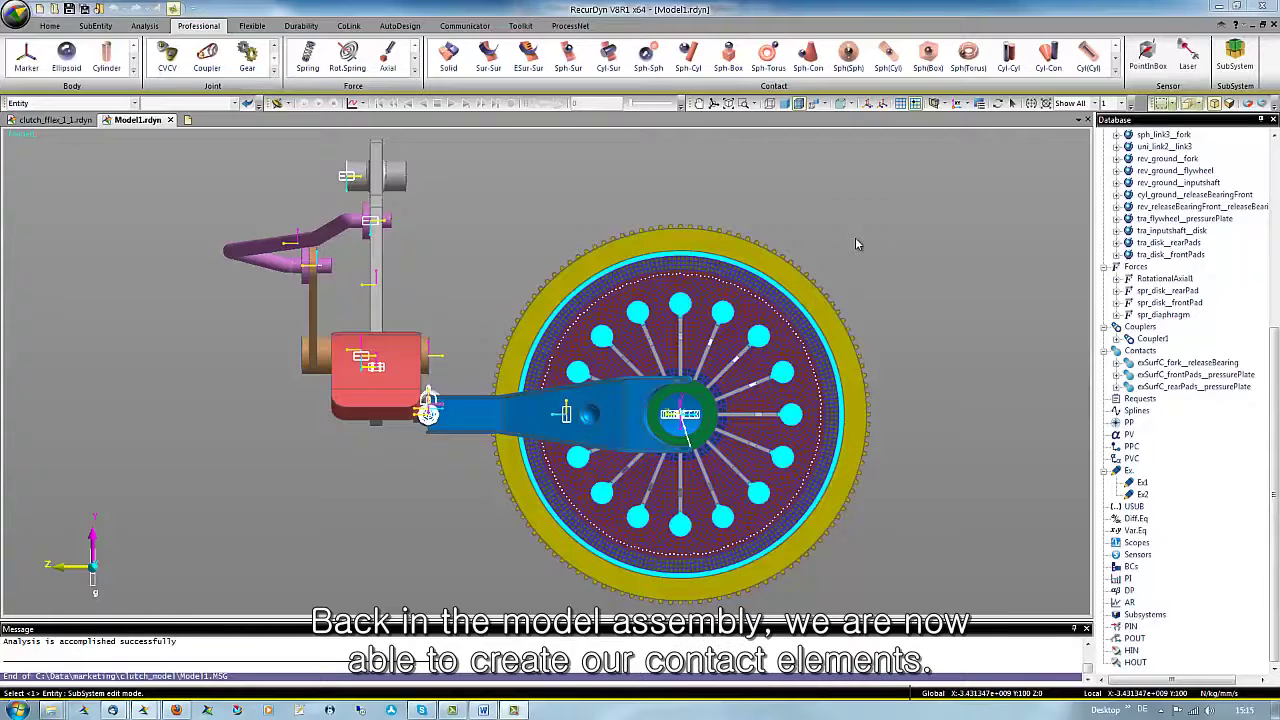
# Create a Surface To FSurface contact between the release bearing's back face surface and the diaphragm's inner patch set.
pyautogui.click(850, 105)
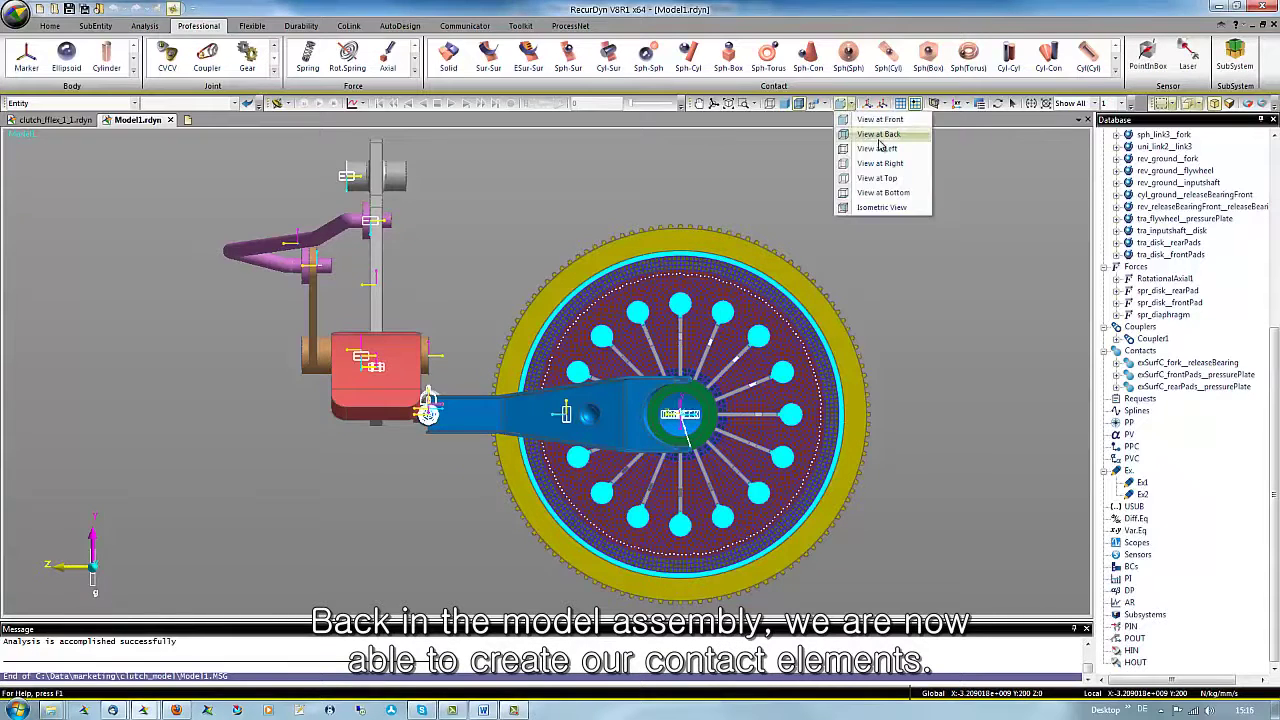
pyautogui.click(878, 136)
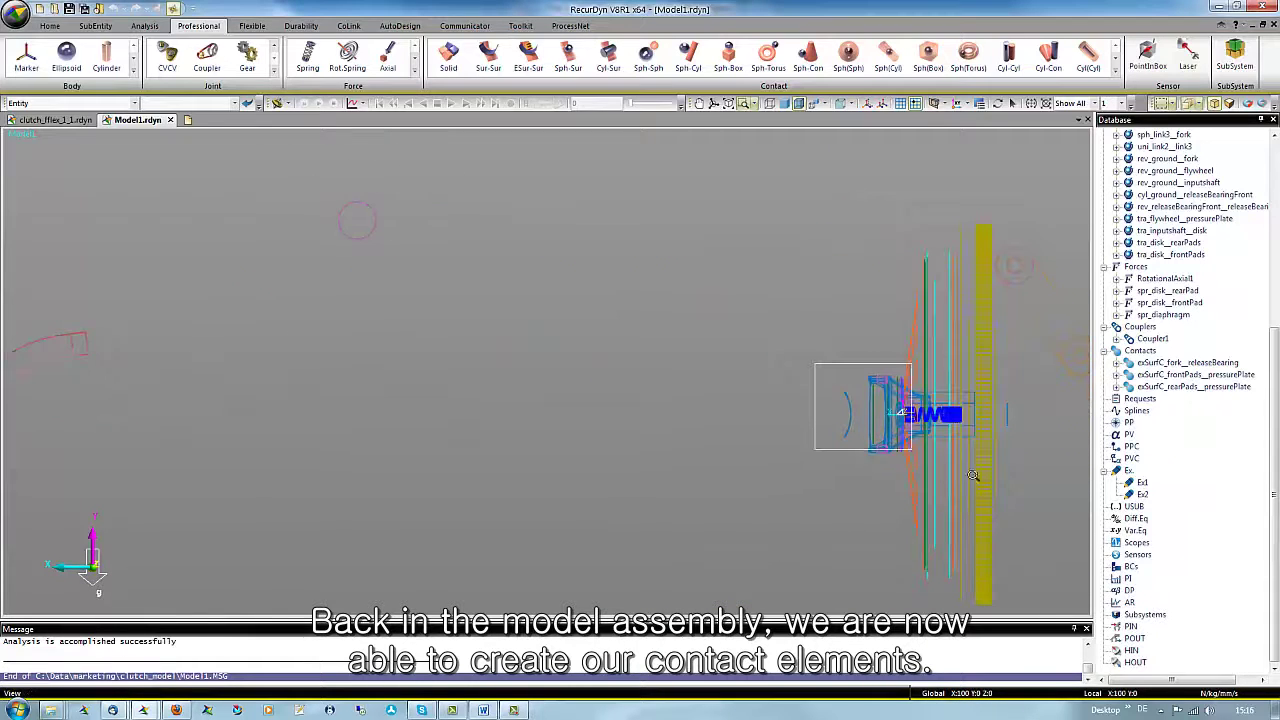
pyautogui.moveTo(973, 475); pyautogui.dragTo(986, 486)
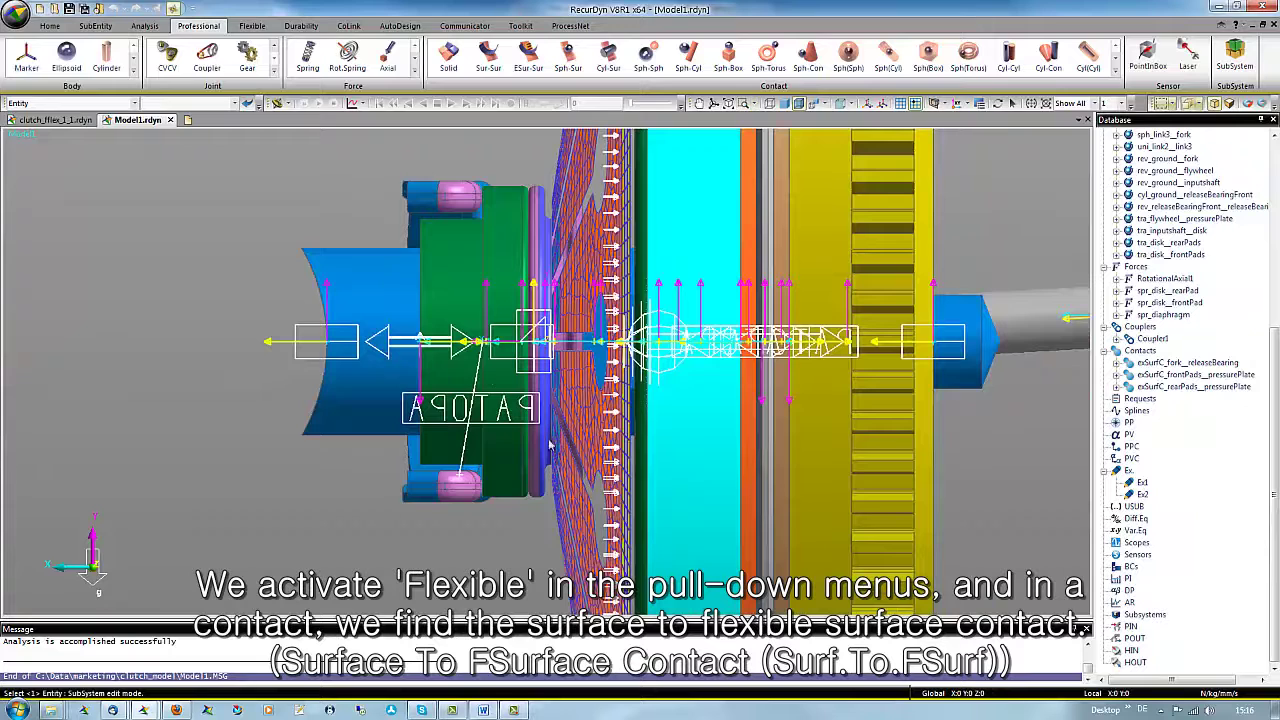
pyautogui.click(253, 26)
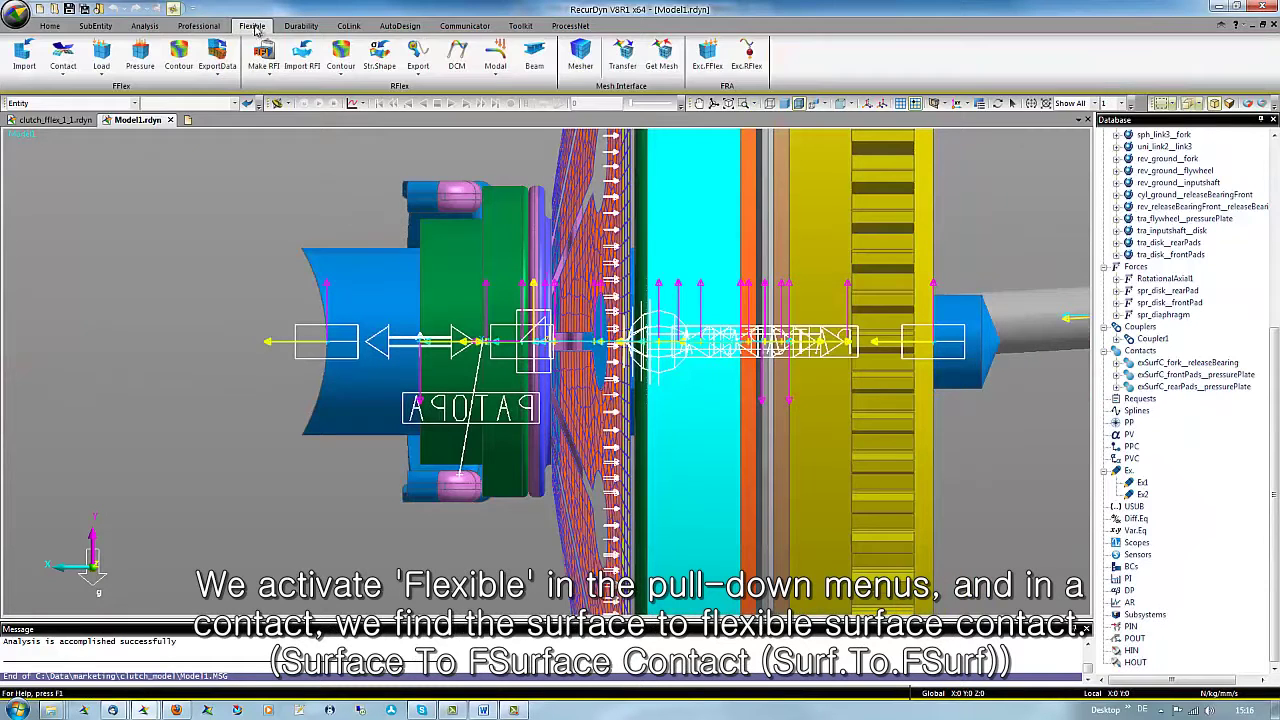
pyautogui.click(63, 58)
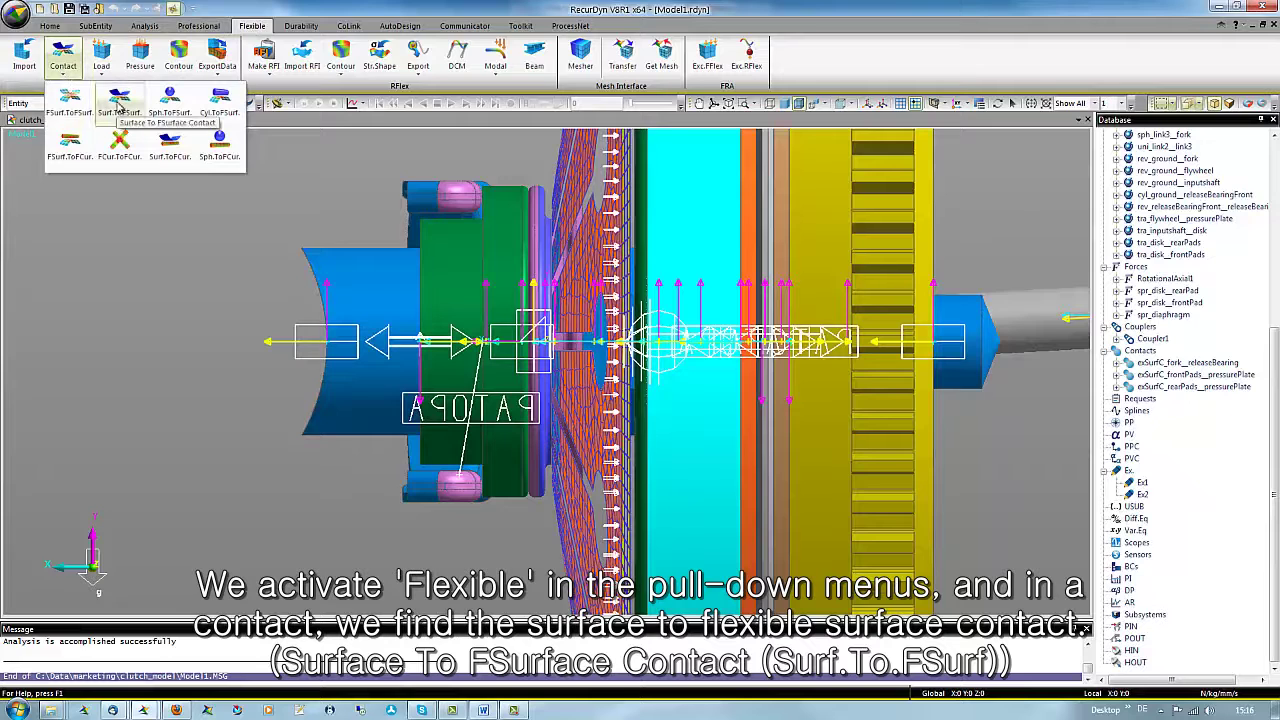
pyautogui.click(120, 106)
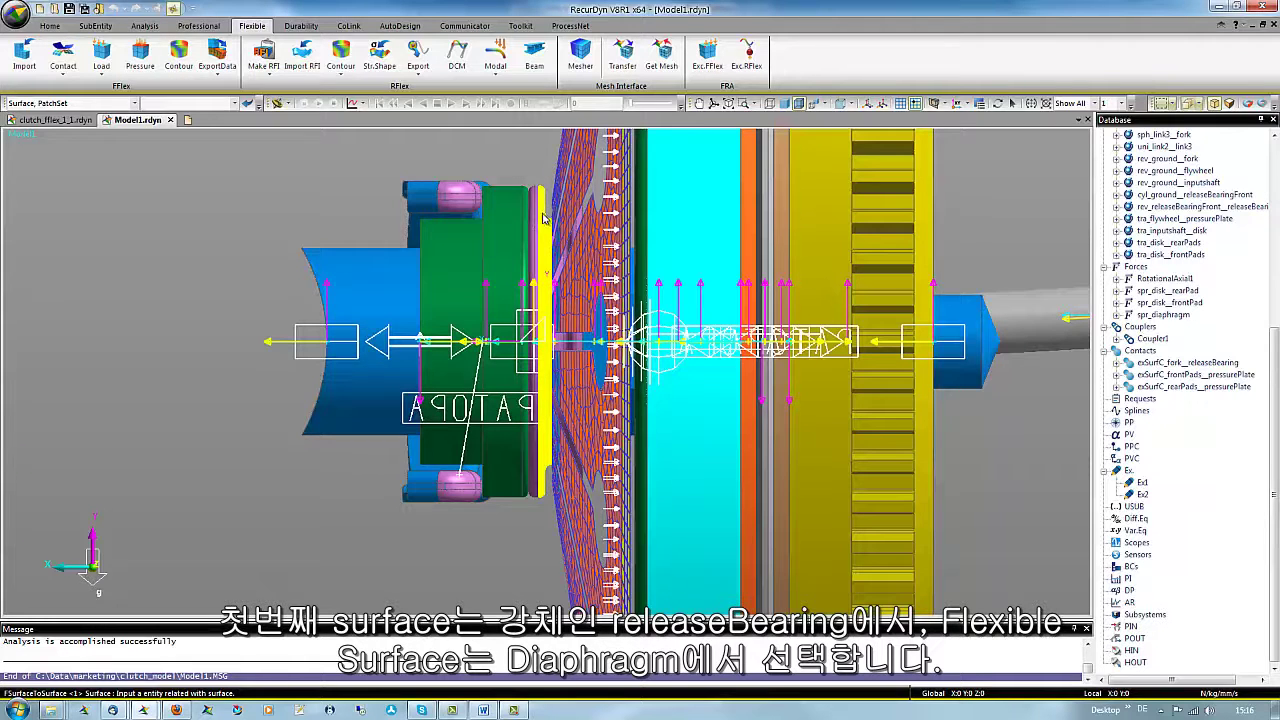
pyautogui.click(545, 221)
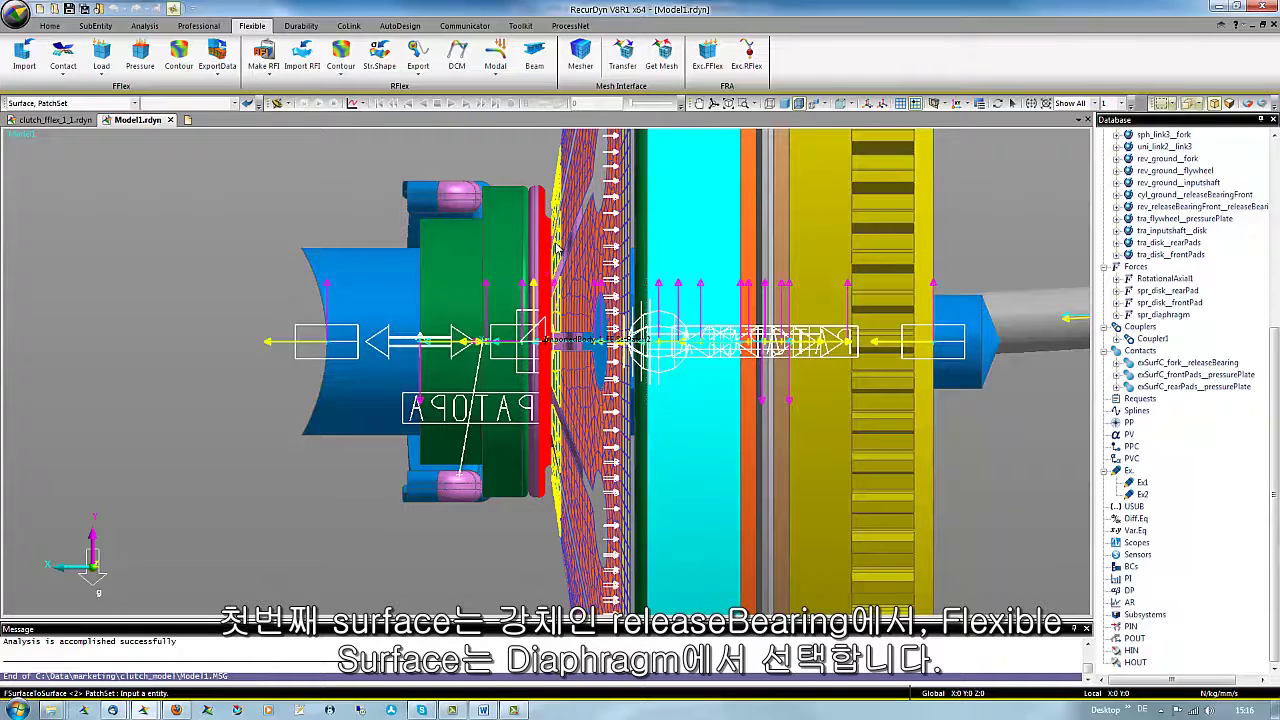
pyautogui.click(556, 246)
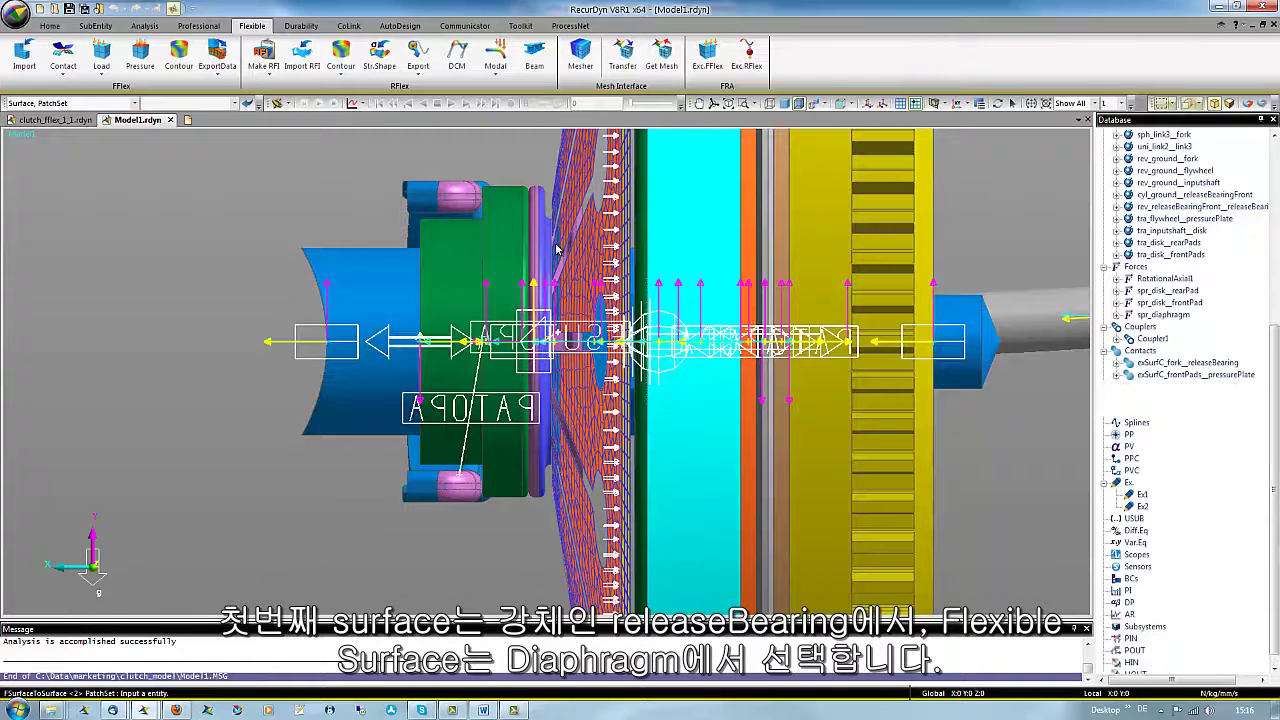
# Create a second Surface To FSurface contact between the pressure plate surface and the diaphragm's outer patch set, and expand both contacts in the database.
pyautogui.click(63, 66)
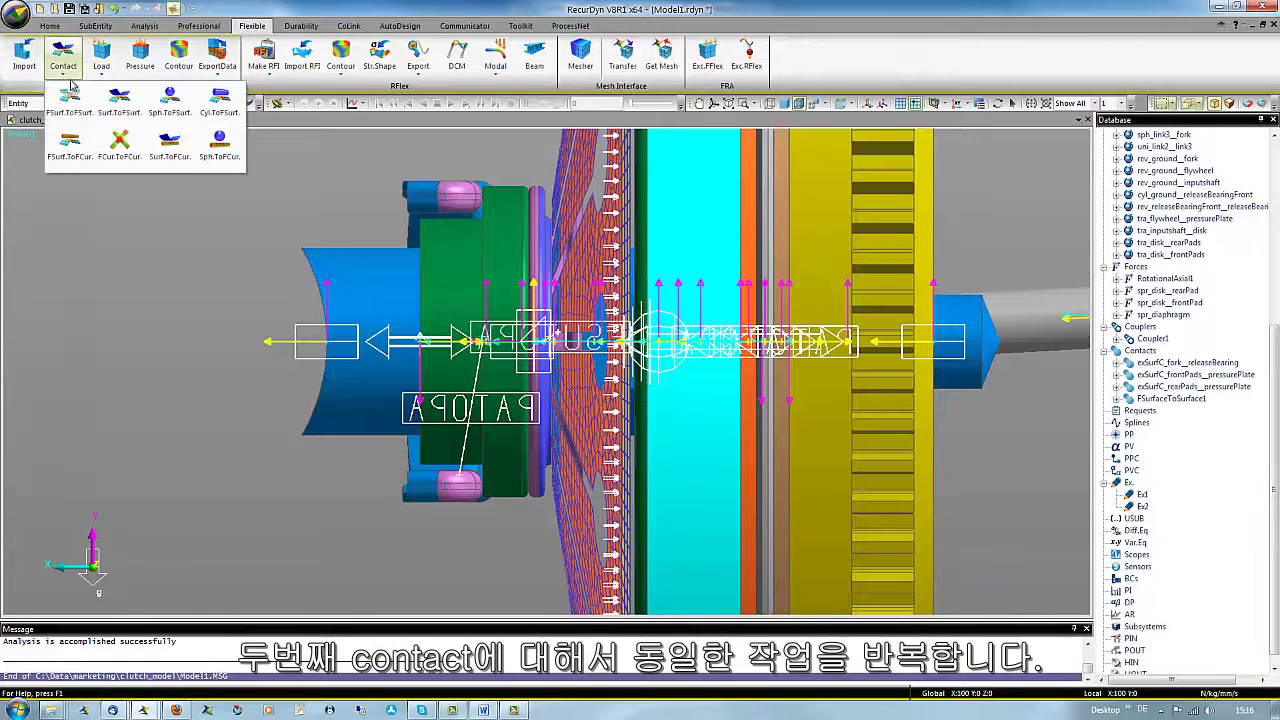
pyautogui.click(119, 103)
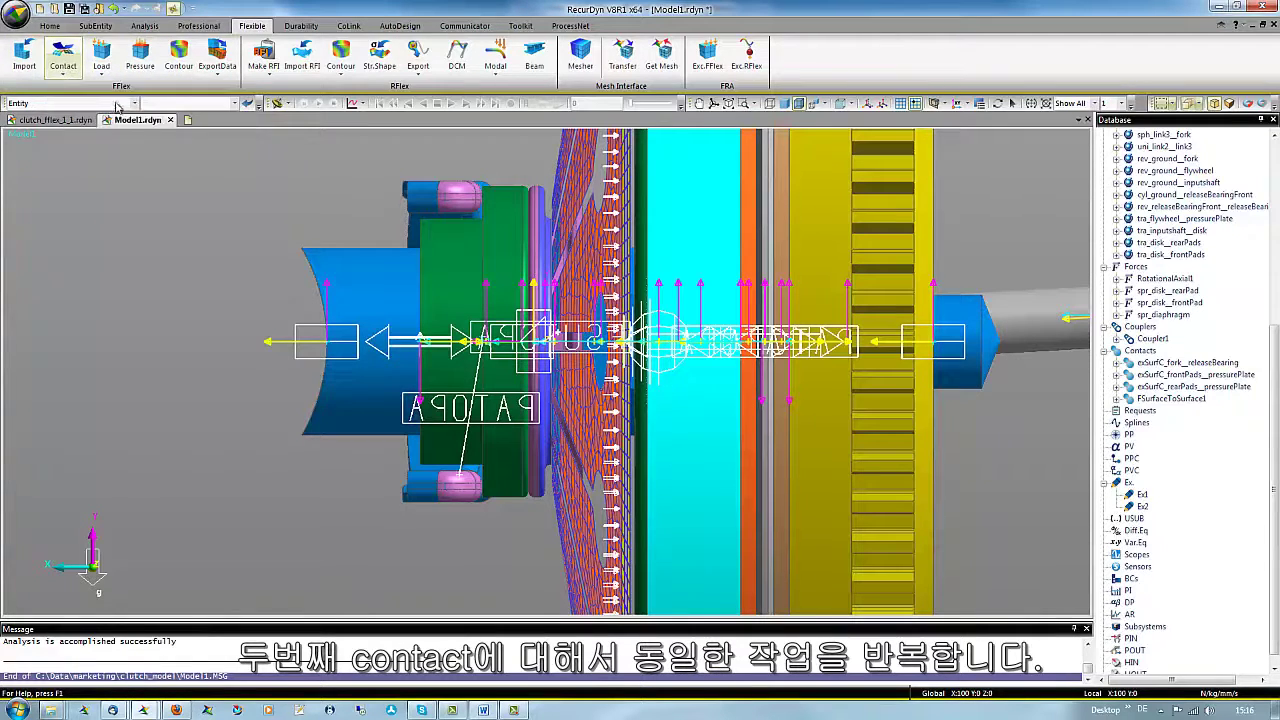
pyautogui.click(626, 242)
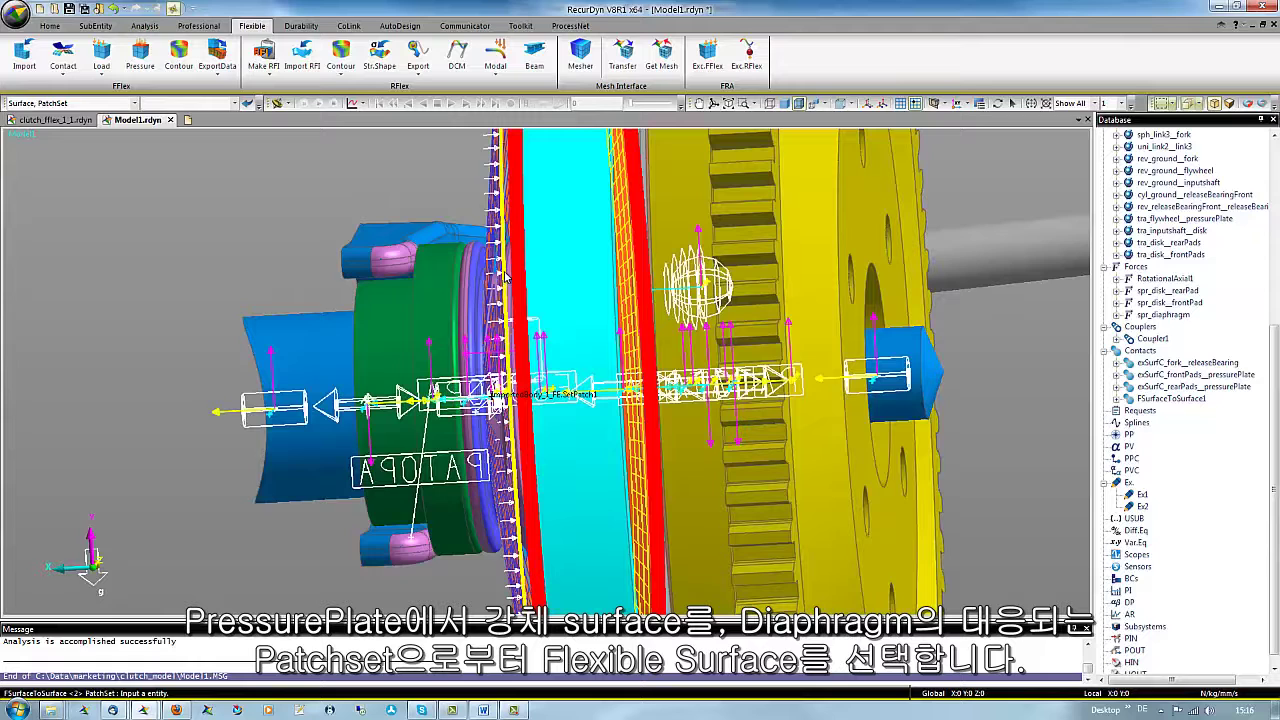
pyautogui.click(506, 276)
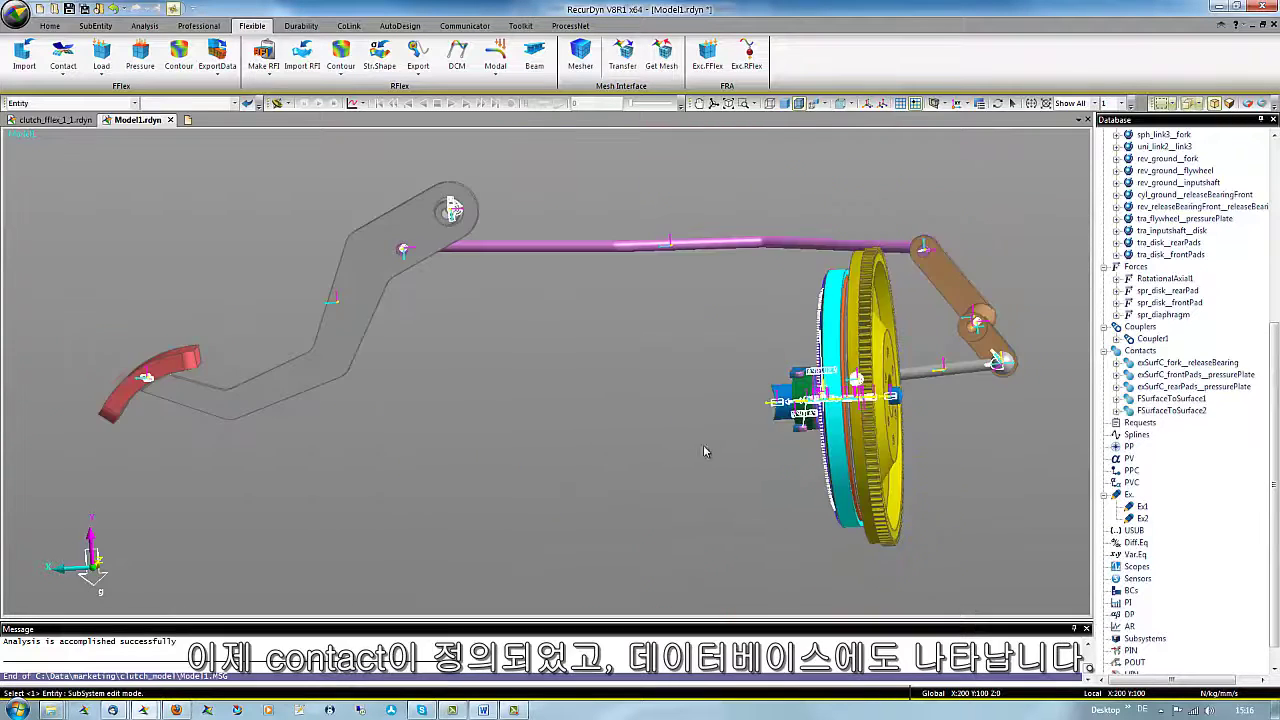
pyautogui.moveTo(677, 423); pyautogui.dragTo(752, 429, button='middle')
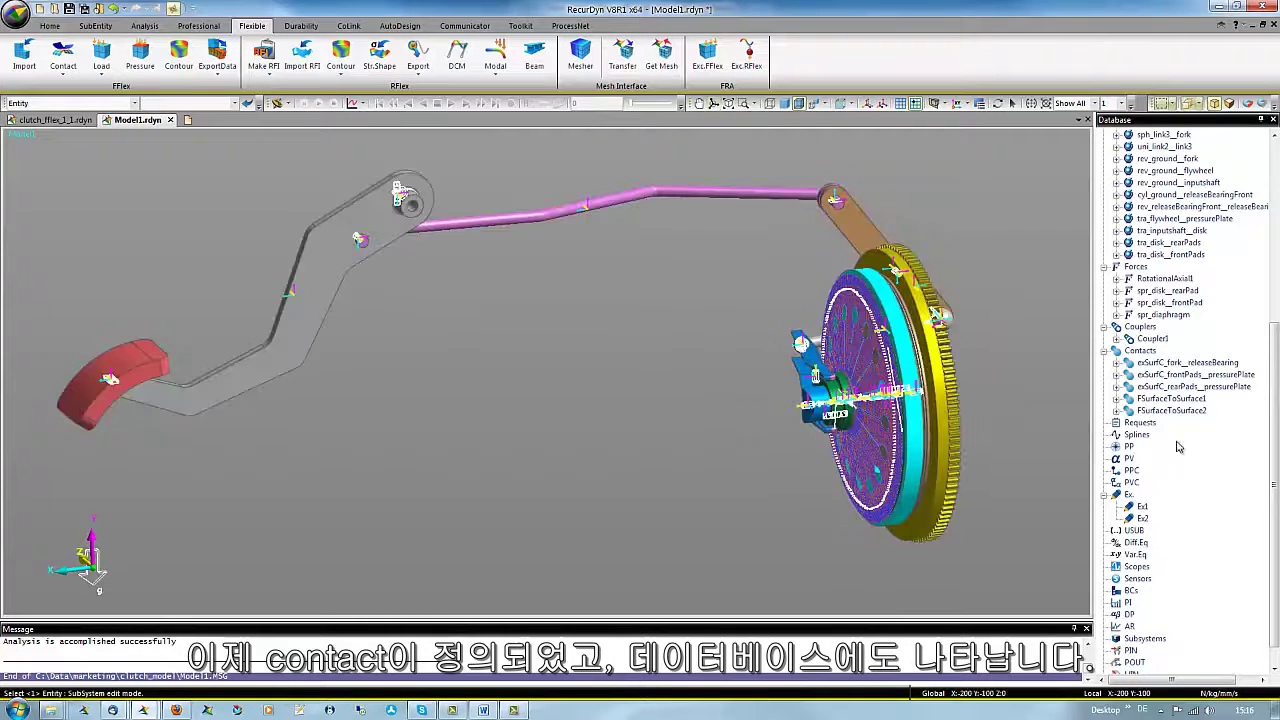
pyautogui.click(1117, 399)
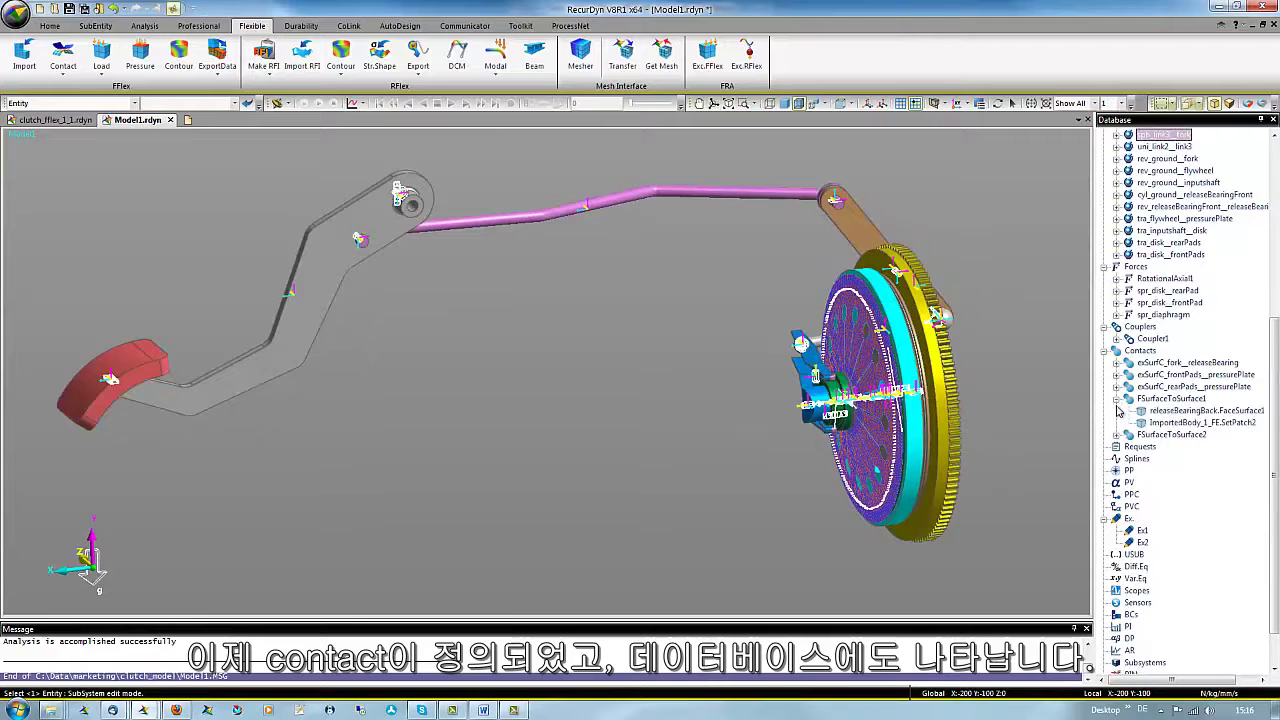
pyautogui.click(1117, 435)
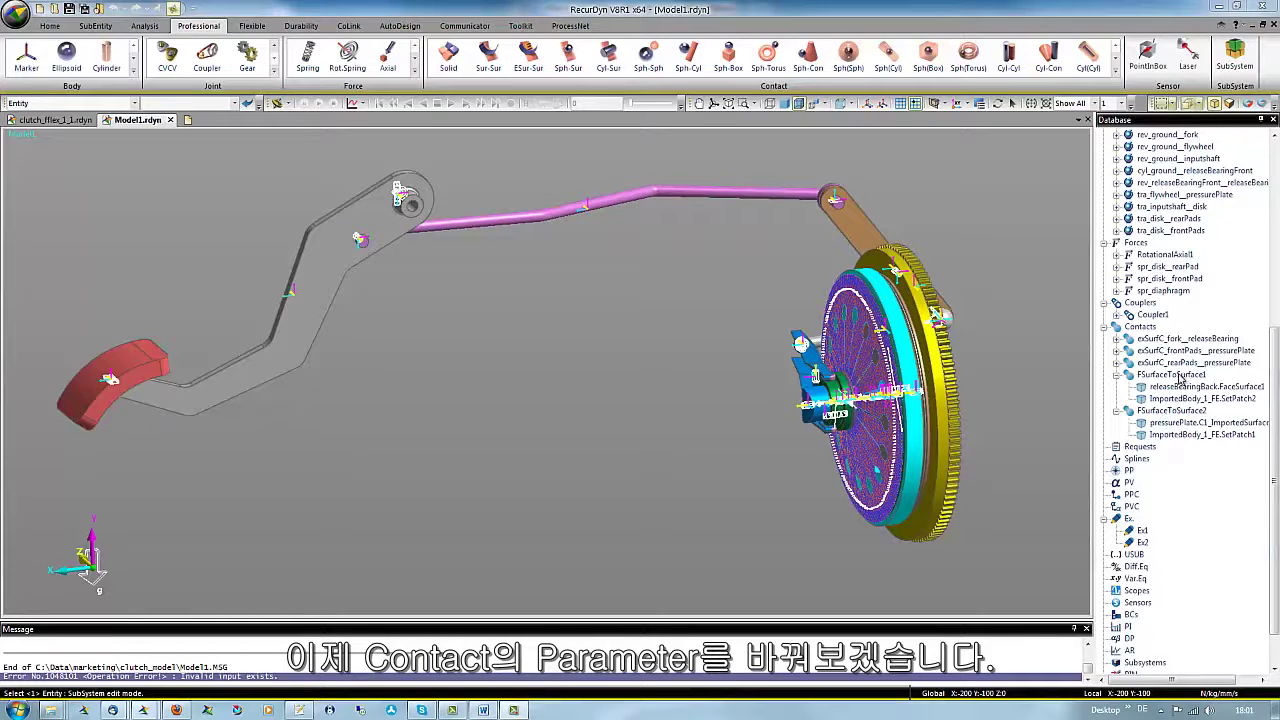
# In the properties of FSurfaceToSurface1, set the maximum penetration of the release bearing's base contact surface to 1.
pyautogui.rightClick(1196, 376)
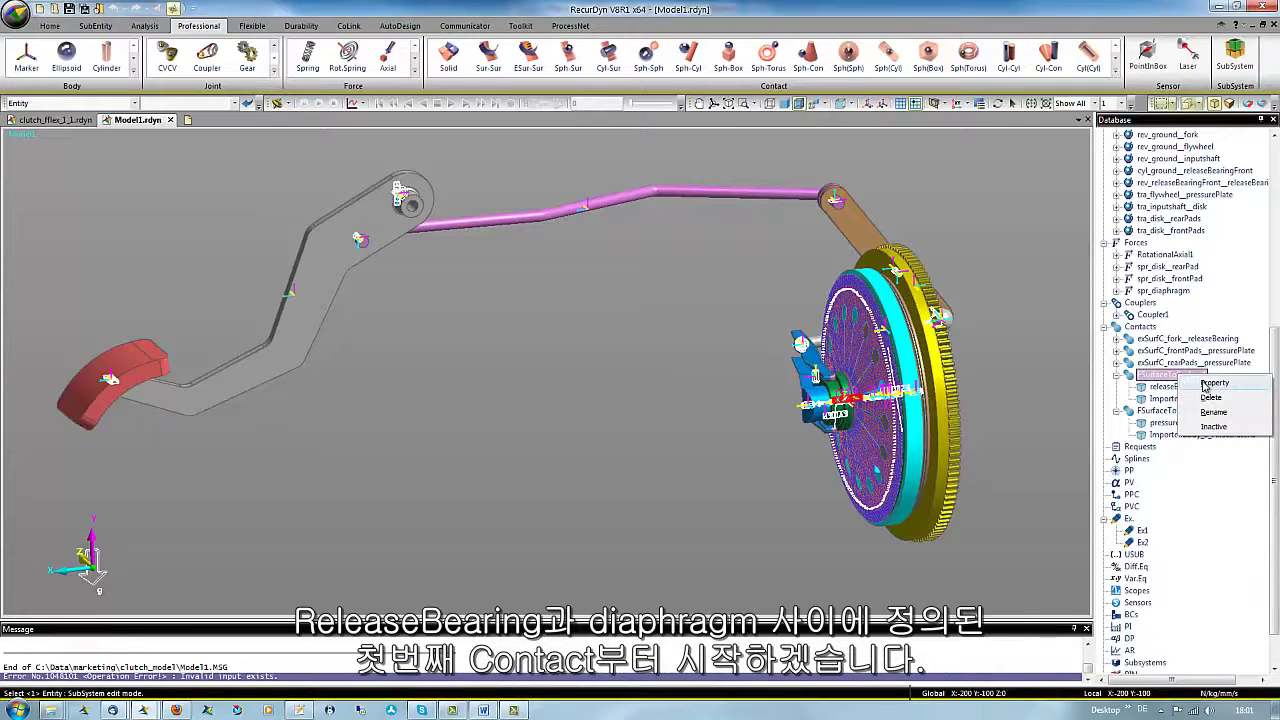
pyautogui.click(1210, 383)
pyautogui.moveTo(650, 237); pyautogui.dragTo(597, 281)
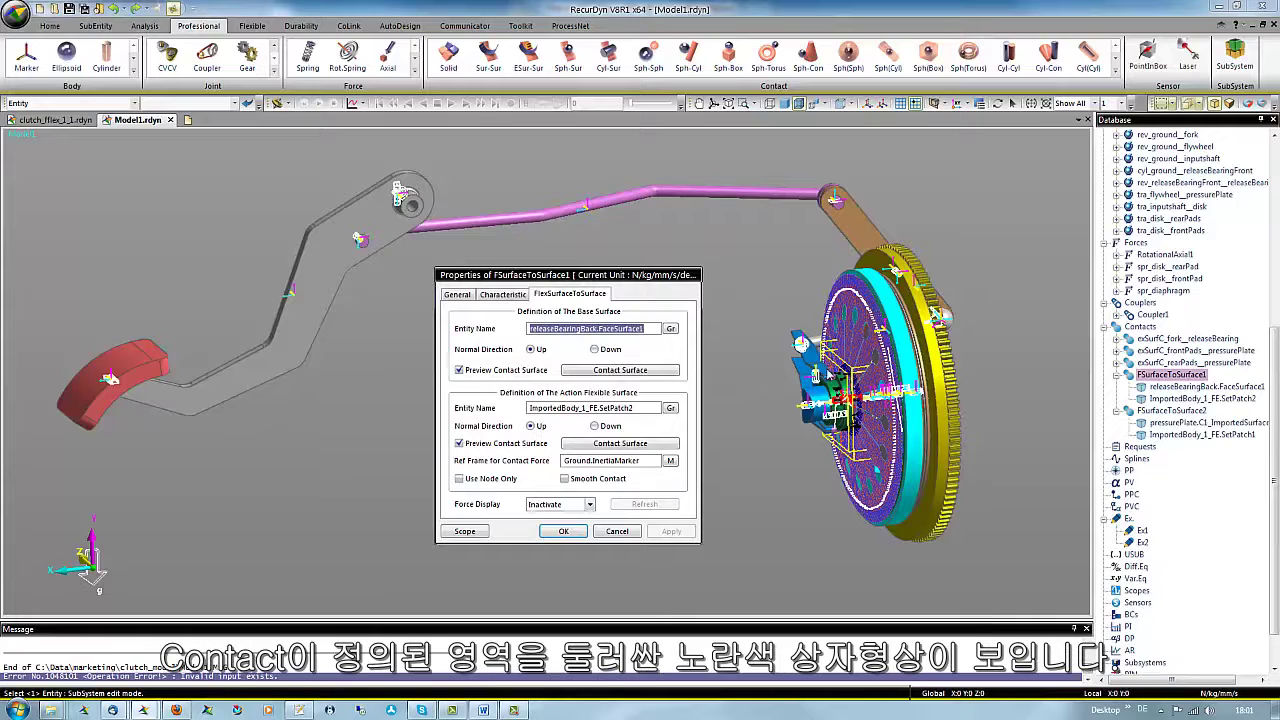
pyautogui.click(669, 375)
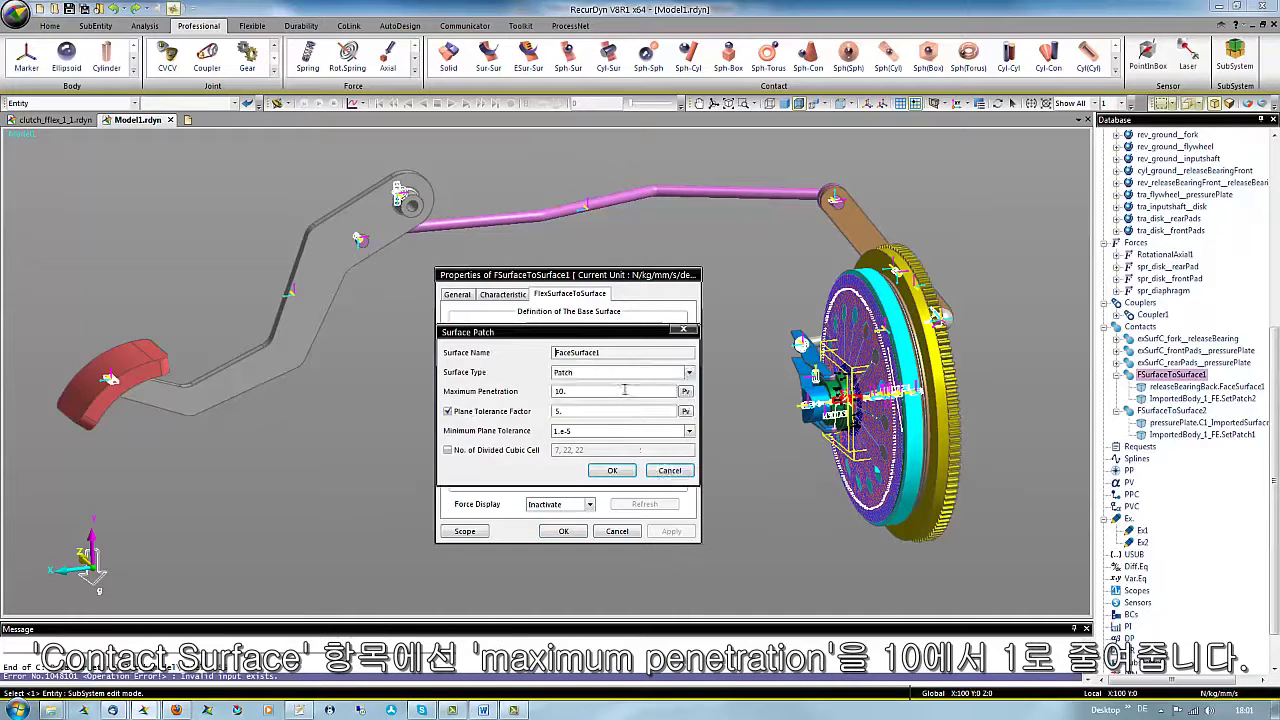
pyautogui.moveTo(591, 393); pyautogui.dragTo(538, 399)
pyautogui.click(612, 471)
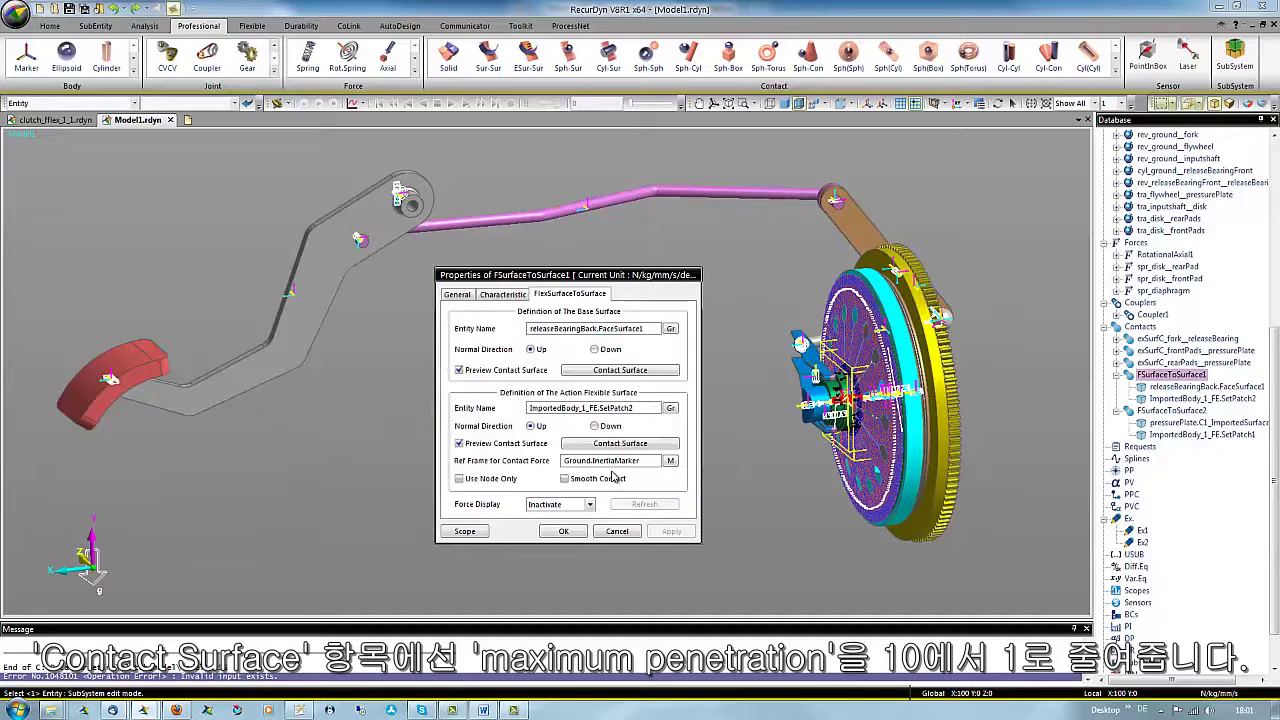
# Set the max penetration of the flexible contact surface SetPatch2 to 1 and its thickness option to Original.
pyautogui.click(671, 447)
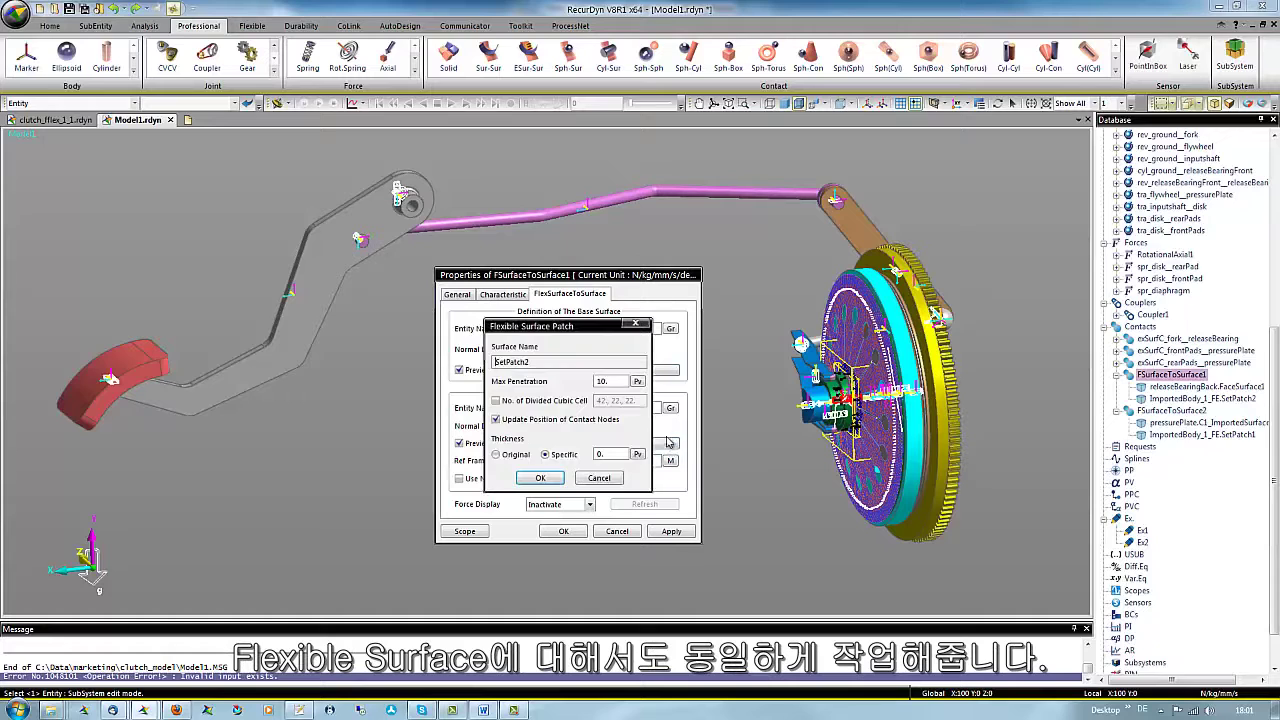
pyautogui.write('1')
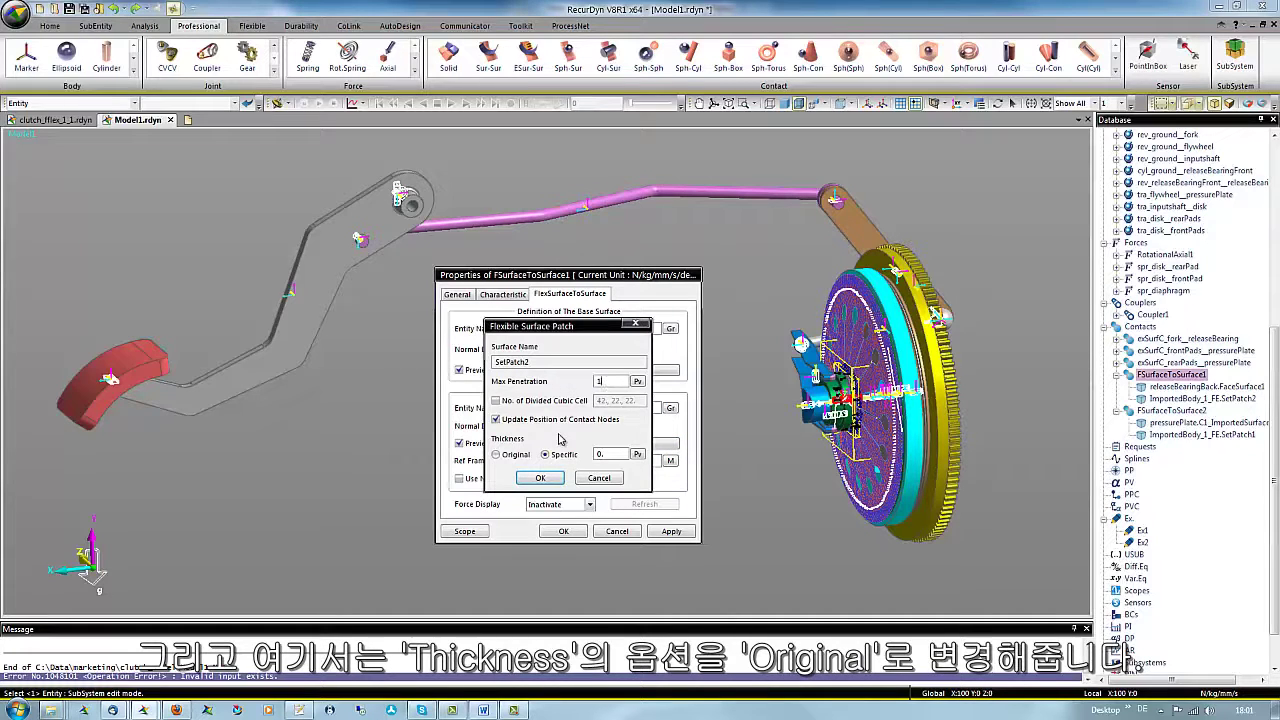
pyautogui.click(496, 455)
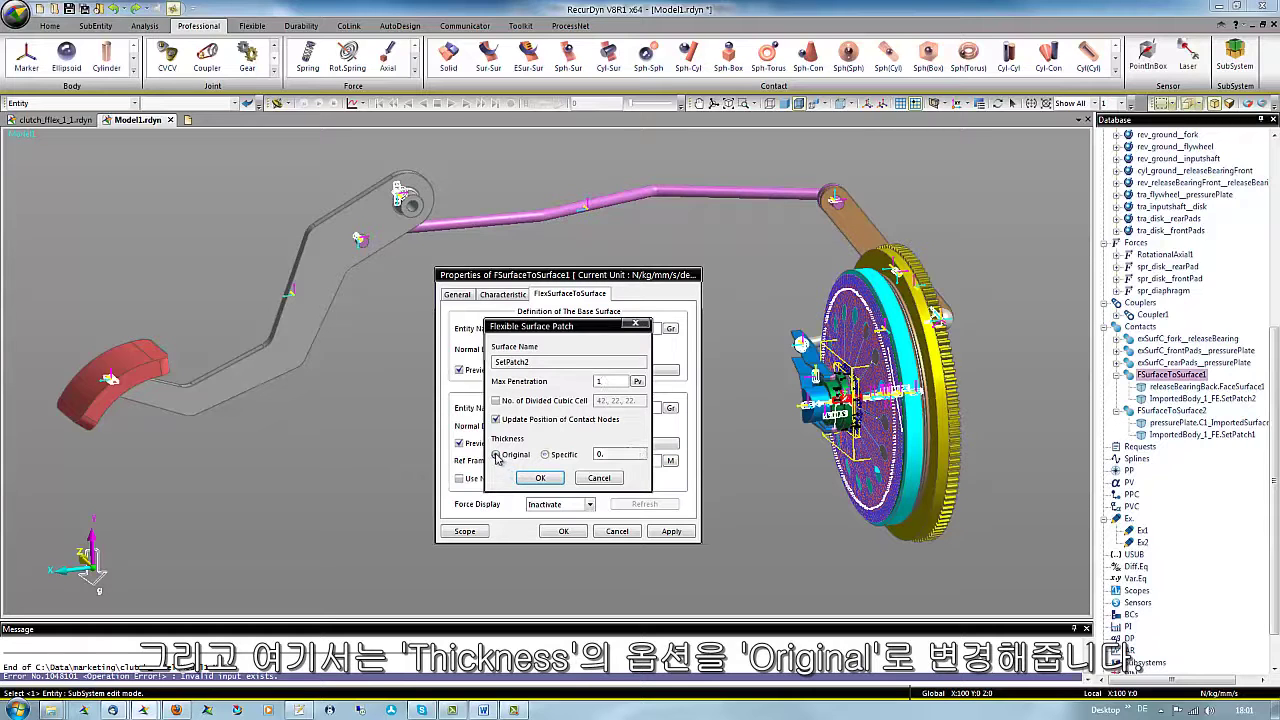
pyautogui.click(545, 479)
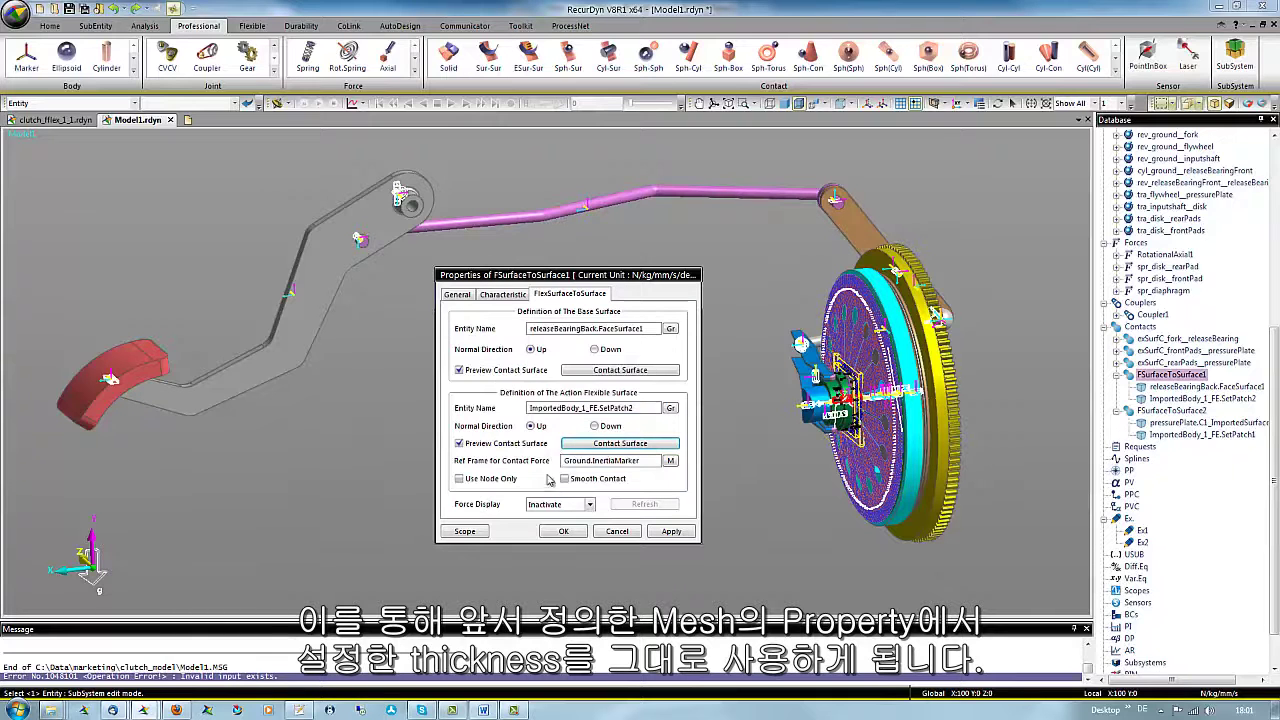
# Set the contact's spring coefficient to 1000, damping coefficient to 1.e-002 and dynamic friction coefficient to 0.25.
pyautogui.click(506, 296)
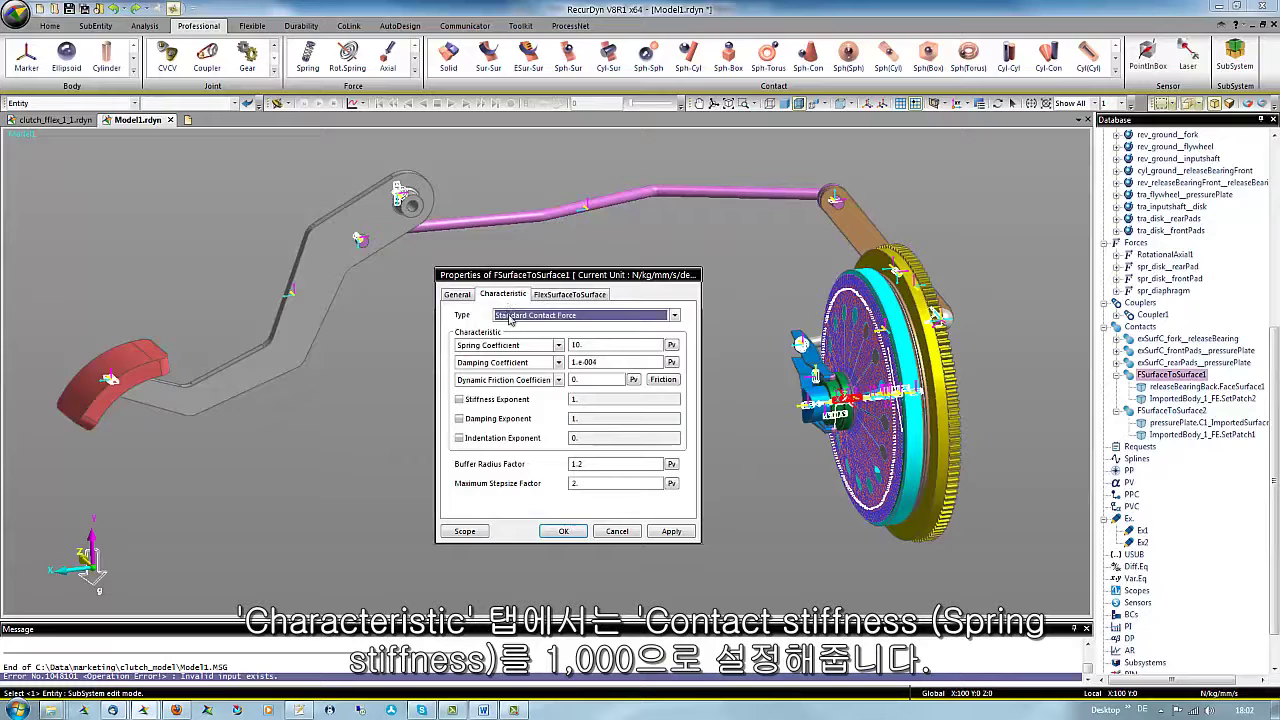
pyautogui.doubleClick(577, 345)
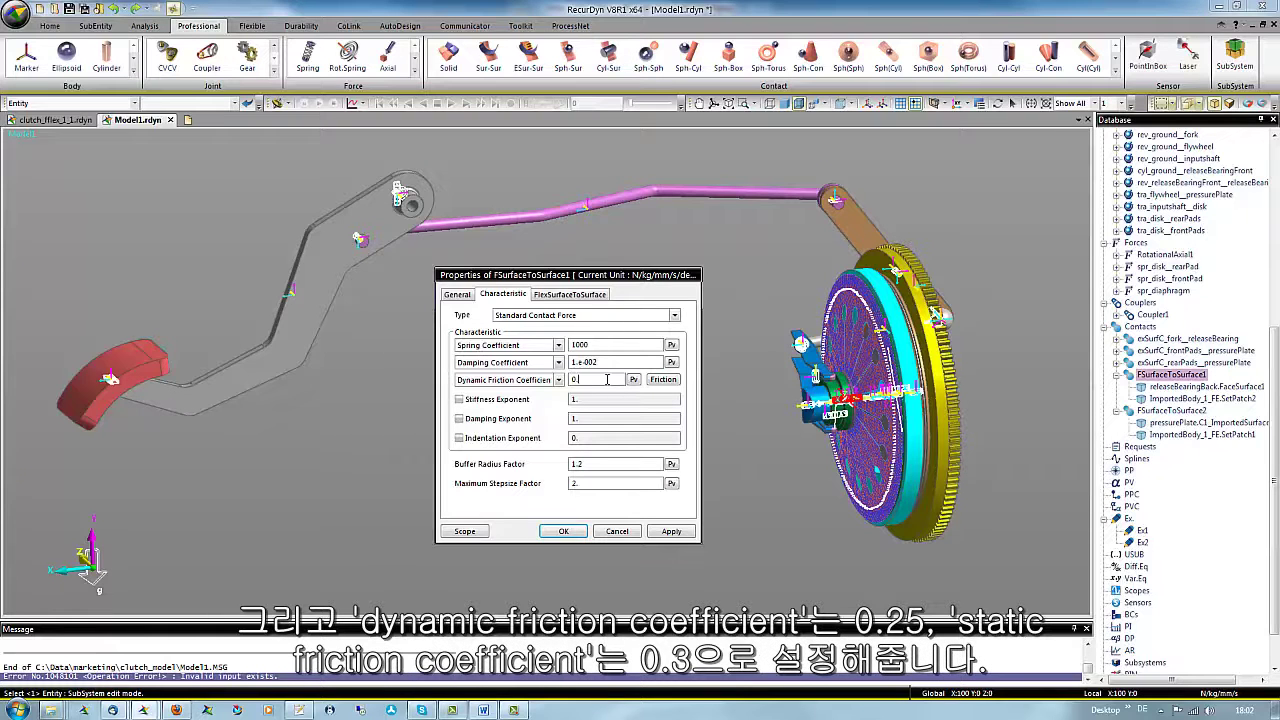
# Define the contact friction with static coefficient 0.3, static threshold velocity 0.1 and dynamic threshold velocity 1, and accept the contact properties.
pyautogui.click(663, 379)
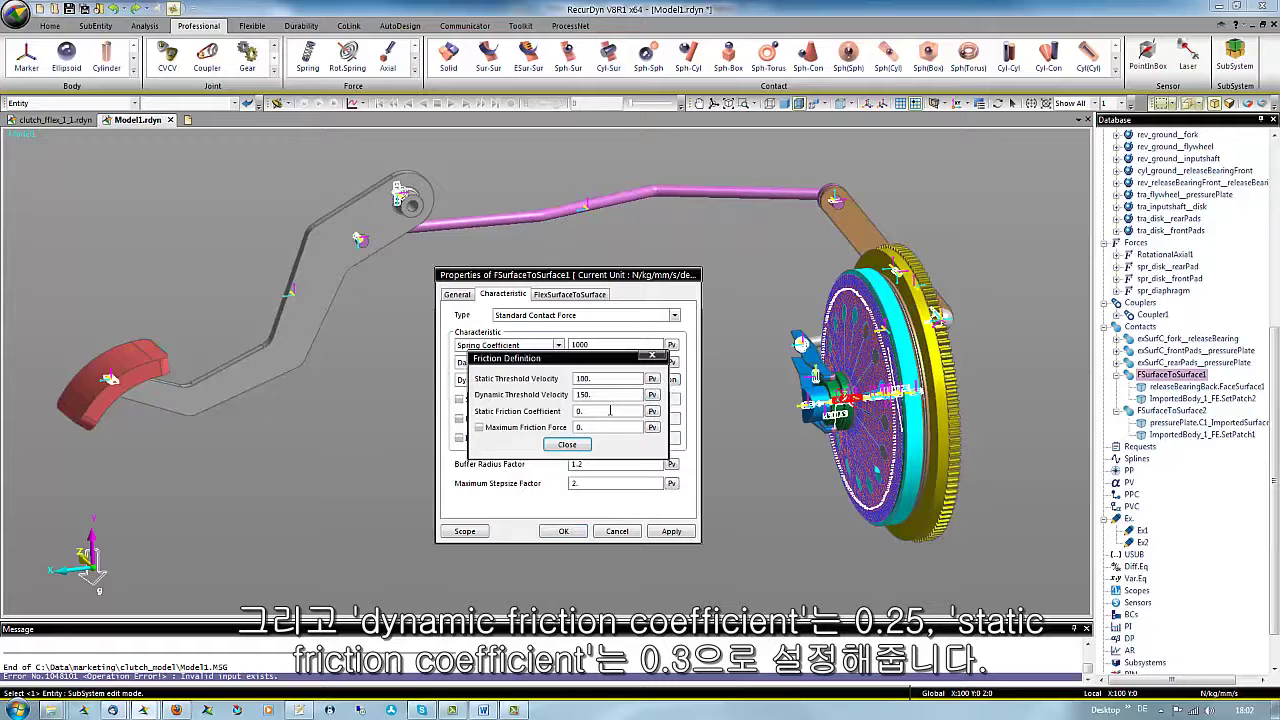
pyautogui.write('3')
pyautogui.moveTo(593, 379); pyautogui.dragTo(563, 381)
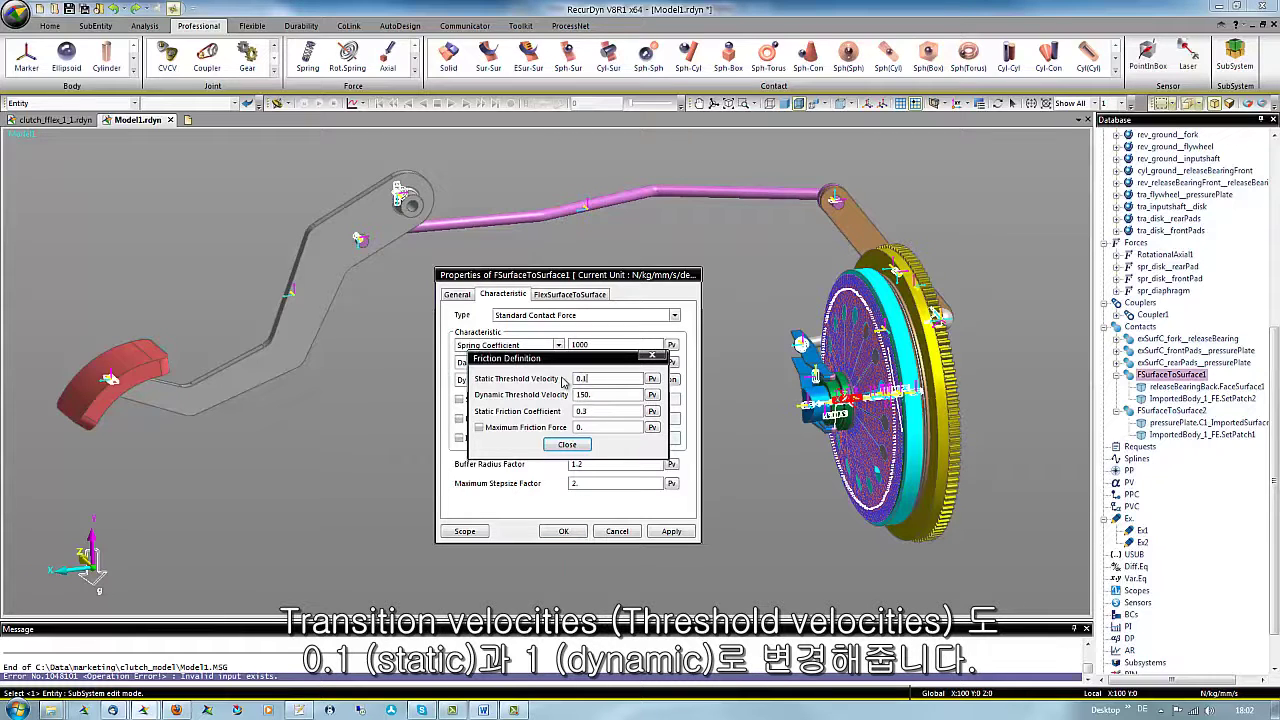
pyautogui.moveTo(601, 395); pyautogui.dragTo(556, 399)
pyautogui.write('1')
pyautogui.click(567, 445)
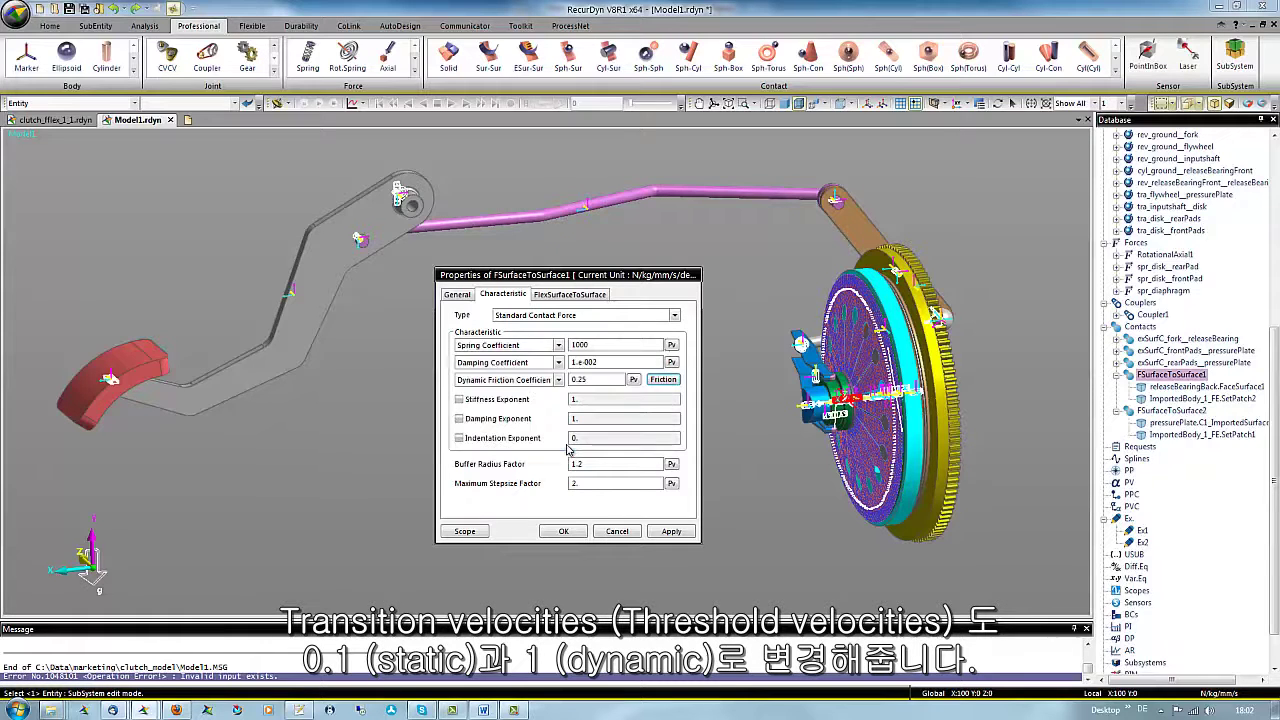
pyautogui.click(560, 532)
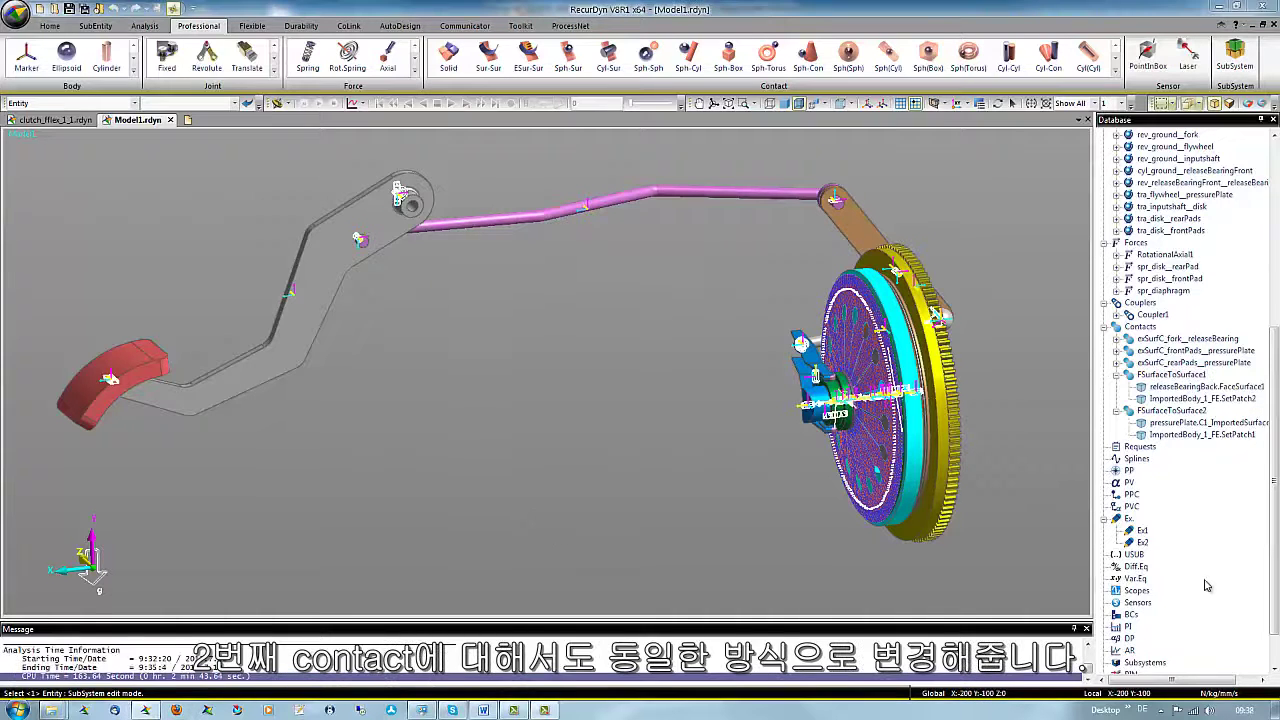
# In the properties of FSurfaceToSurface2, set the maximum penetration of the pressure plate's base contact surface to 1.
pyautogui.rightClick(1203, 414)
pyautogui.click(1216, 419)
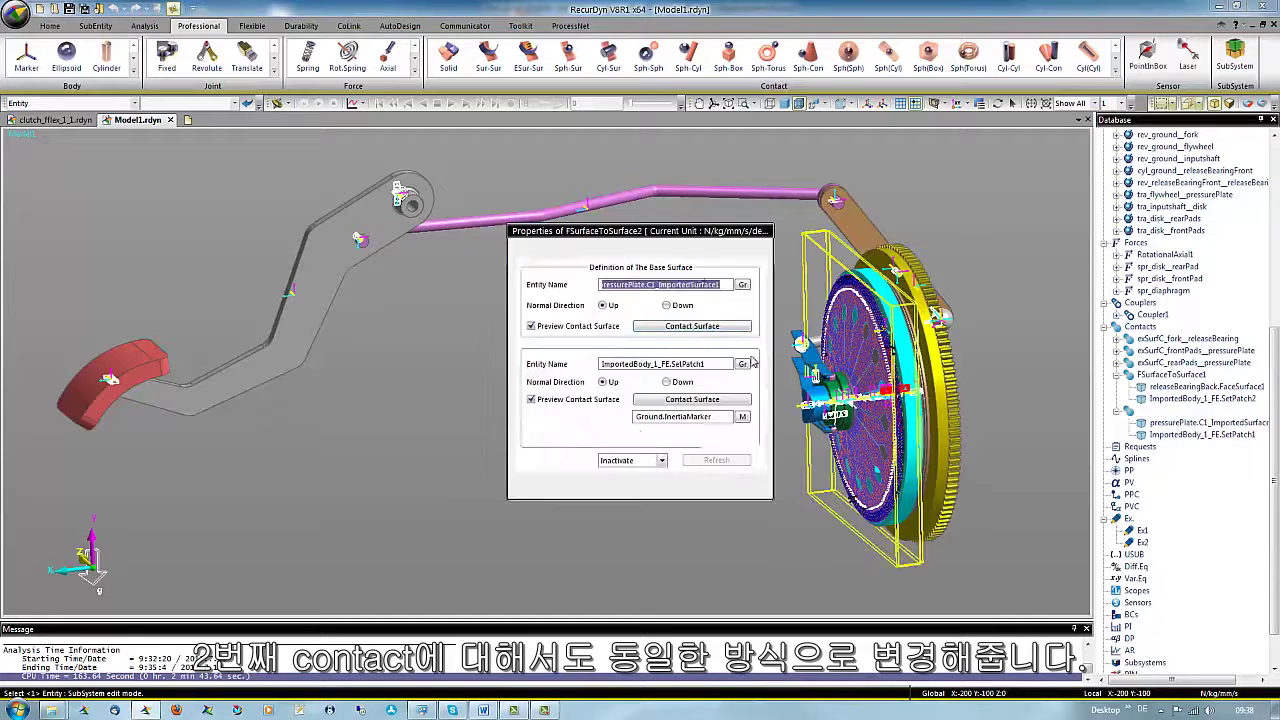
pyautogui.moveTo(640, 256); pyautogui.dragTo(626, 289)
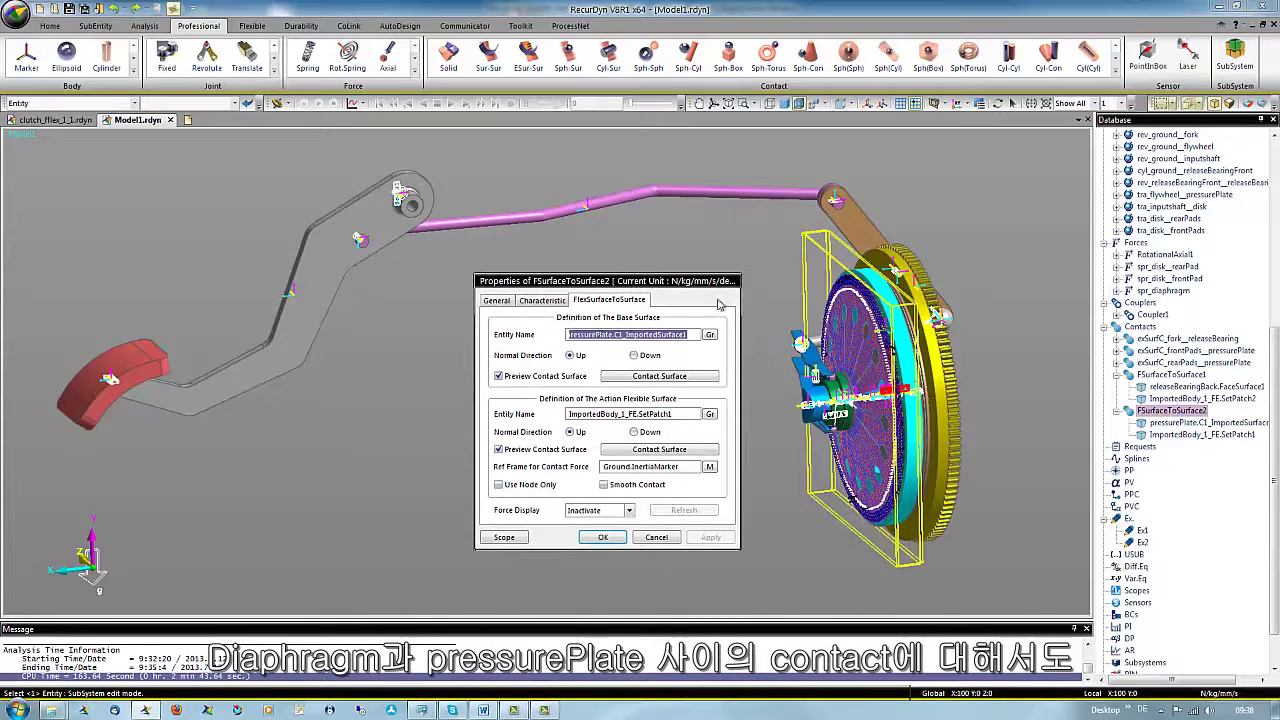
pyautogui.click(702, 379)
pyautogui.moveTo(616, 400); pyautogui.dragTo(587, 400)
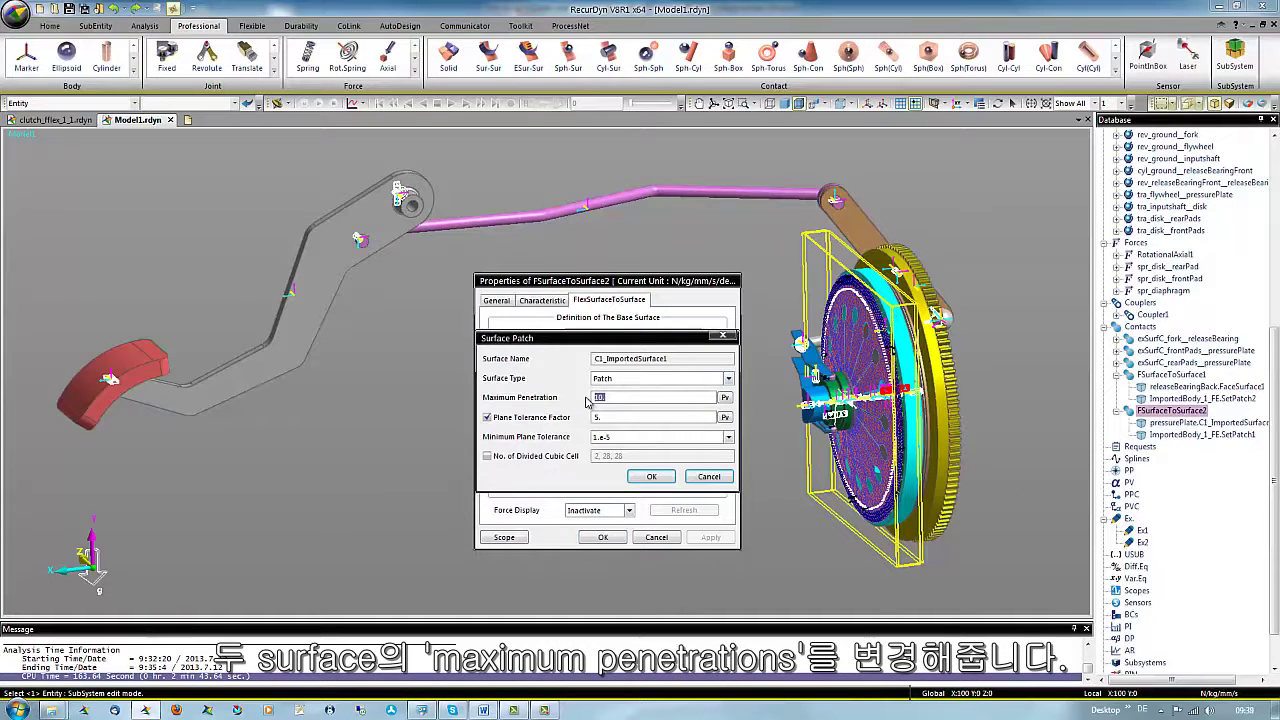
pyautogui.write('1')
pyautogui.click(651, 476)
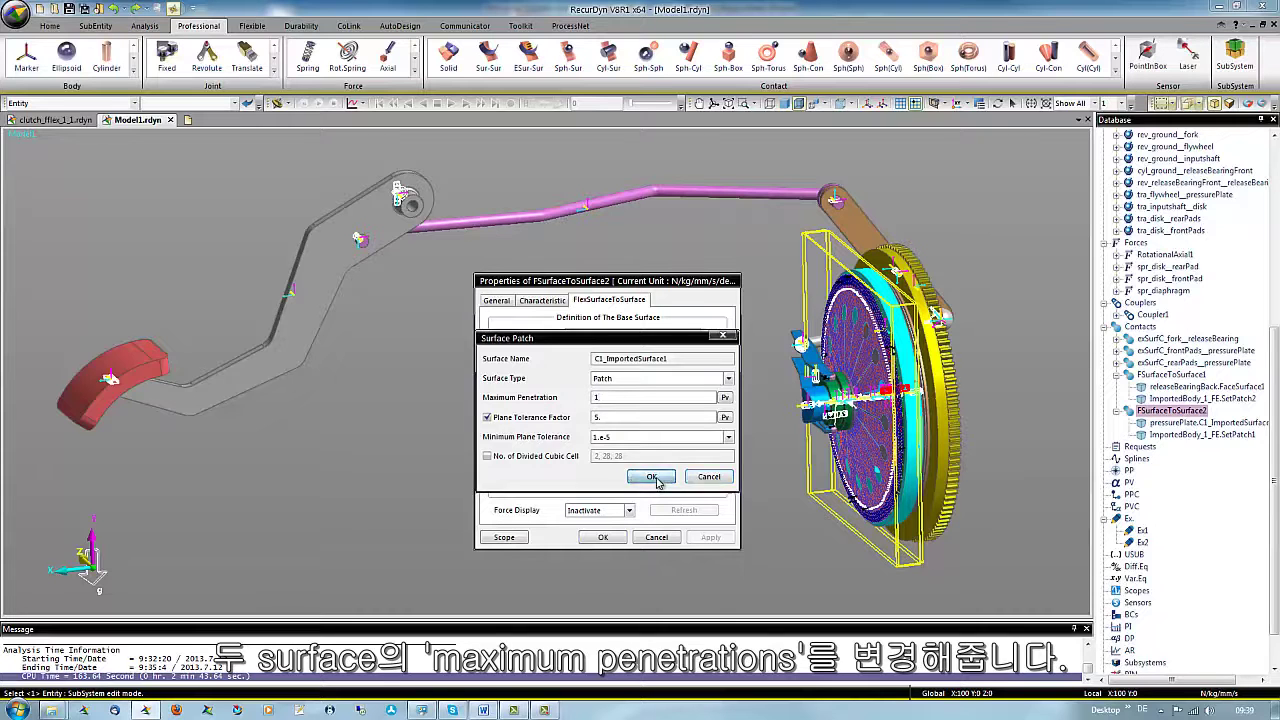
# Set the max penetration of the flexible contact surface SetPatch1 to 1 and its thickness option to Original.
pyautogui.click(679, 451)
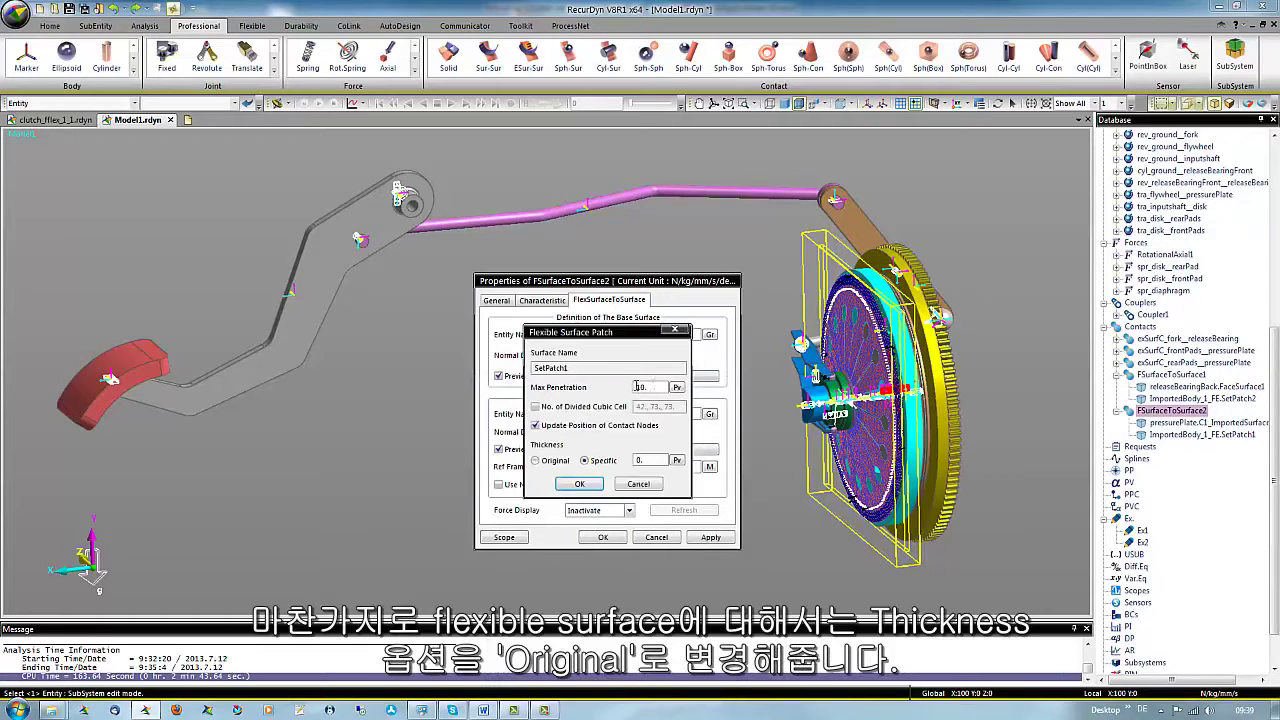
pyautogui.write('1')
pyautogui.click(536, 461)
pyautogui.click(579, 484)
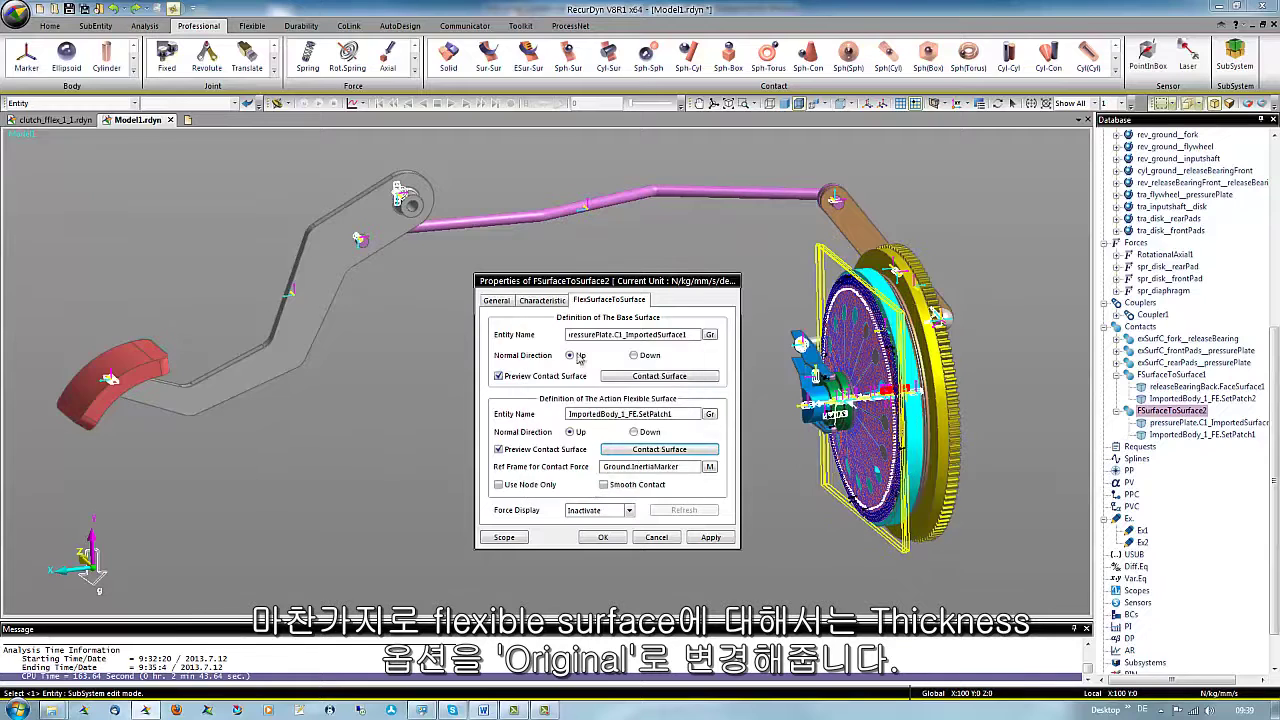
# Set the contact's spring coefficient to 10000 and damping coefficient to 0.1, and accept the contact properties.
pyautogui.click(544, 300)
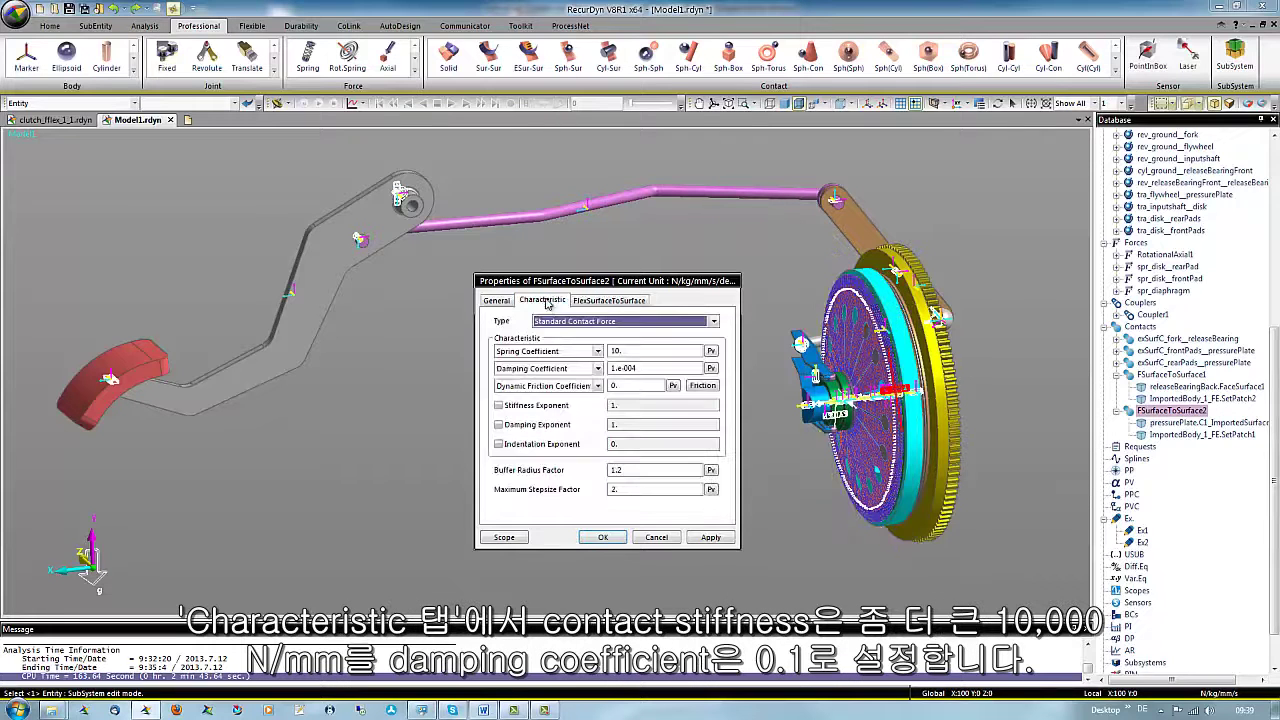
pyautogui.doubleClick(618, 350)
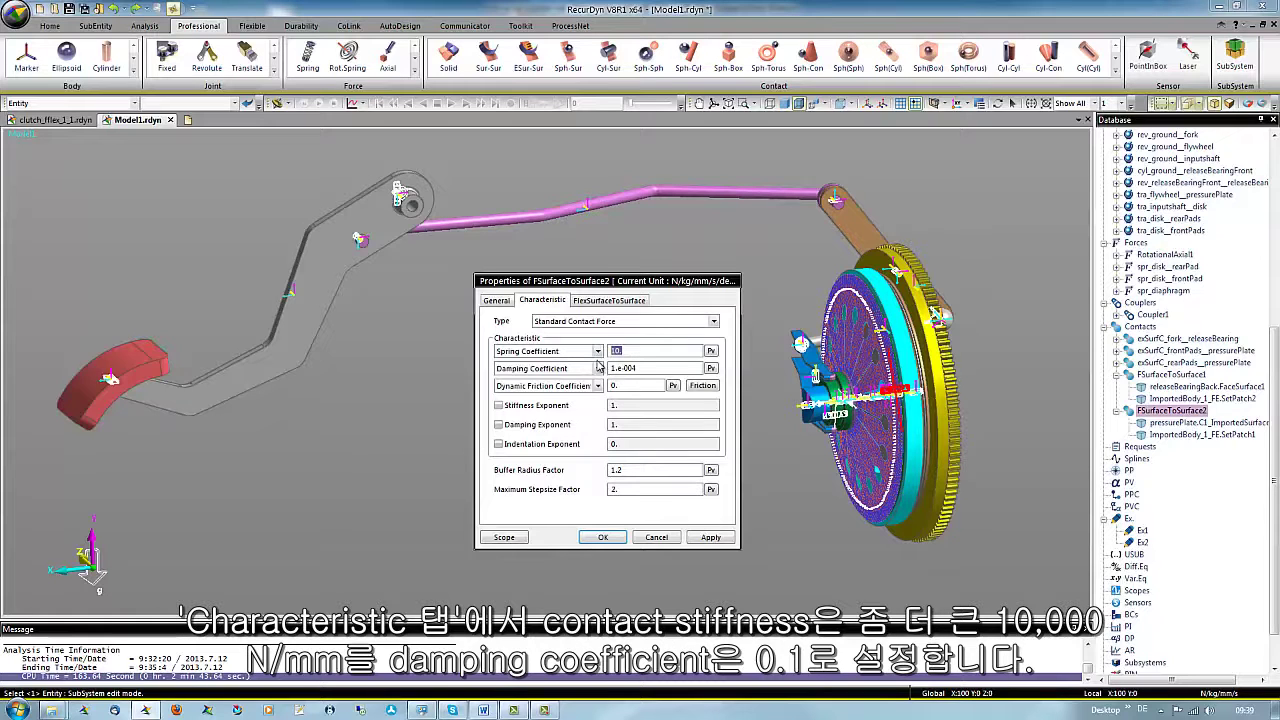
pyautogui.write('10000')
pyautogui.doubleClick(649, 369)
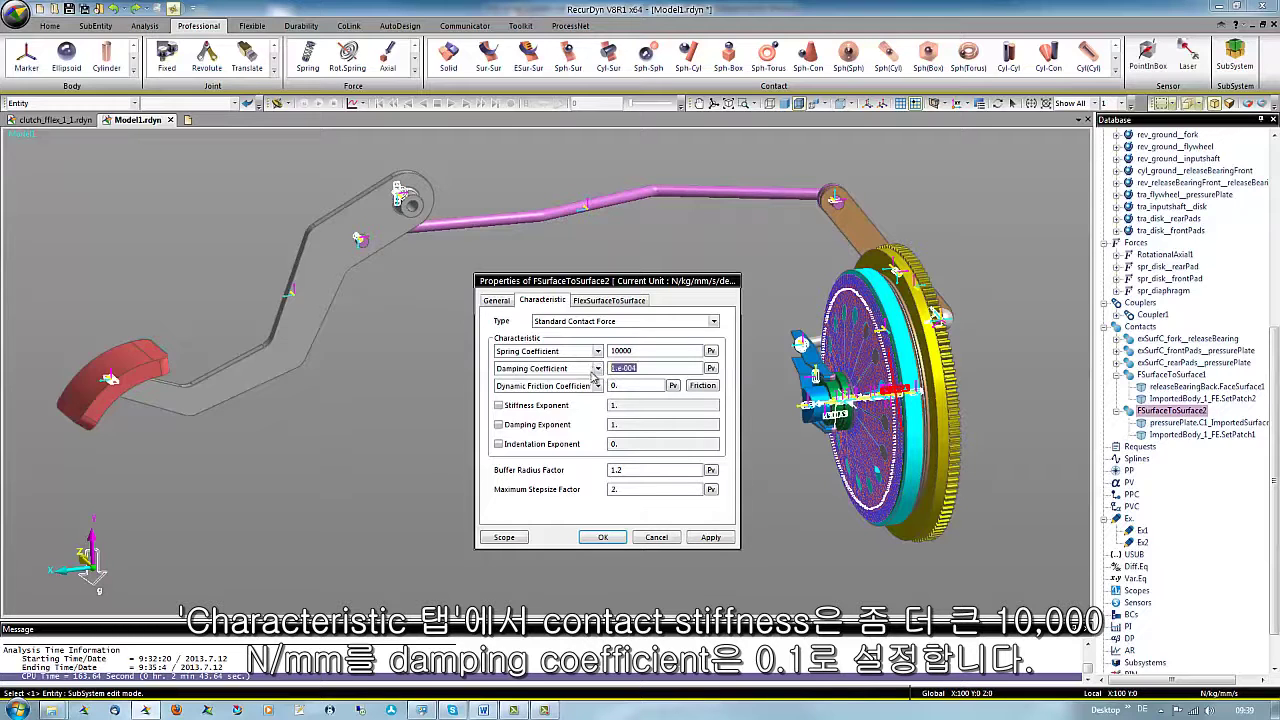
pyautogui.write('0.1')
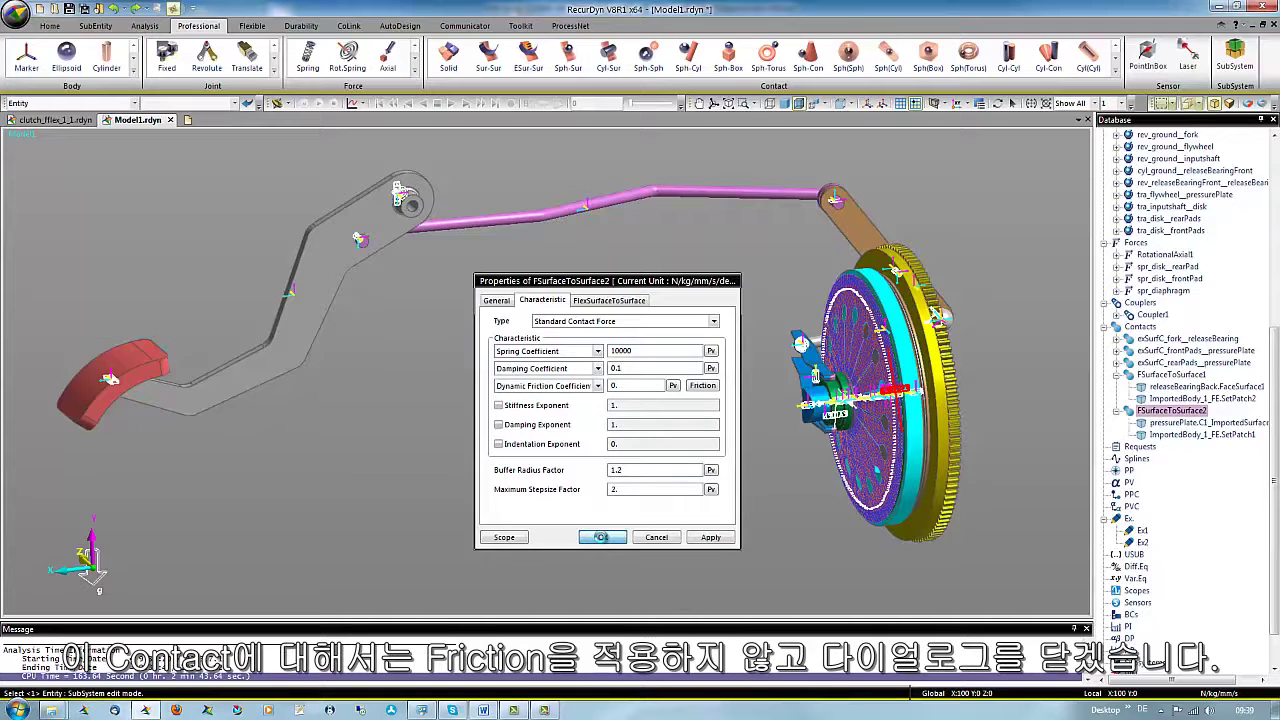
pyautogui.click(603, 538)
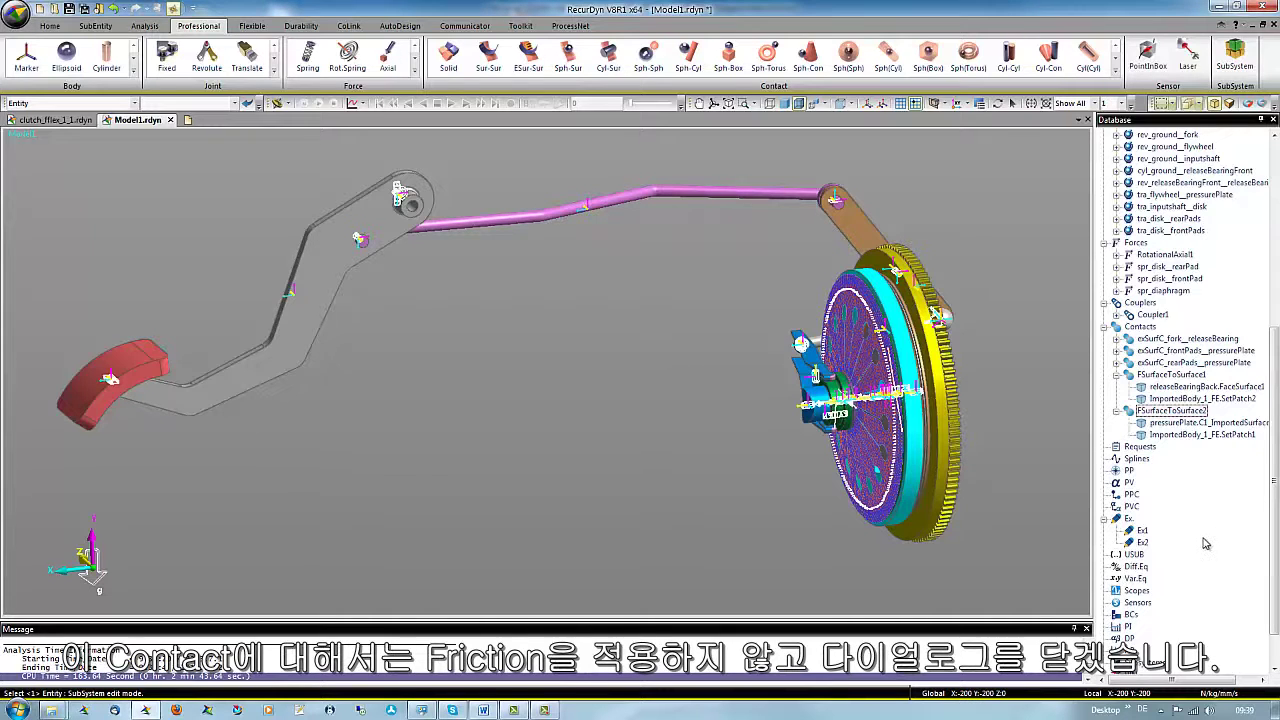
# Make the coupler Coupler1 and the diaphragm spring force spr_diaphragm inactive.
pyautogui.click(1117, 315)
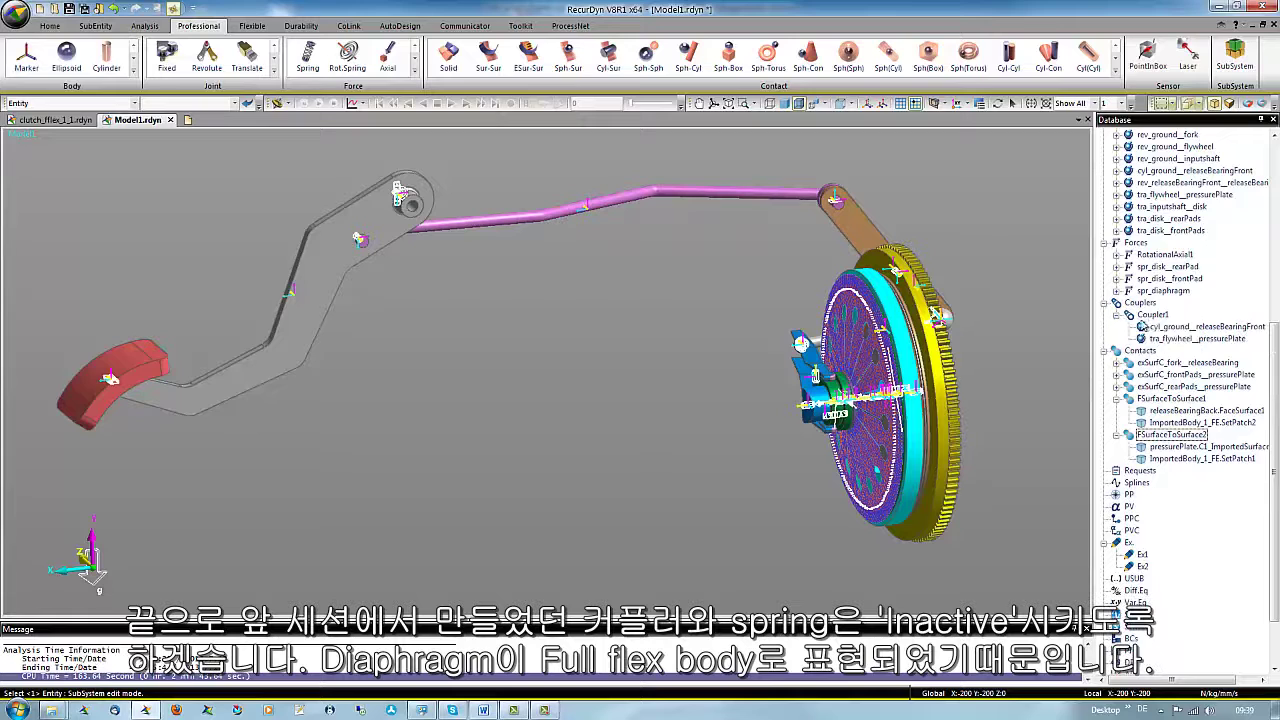
pyautogui.rightClick(1153, 318)
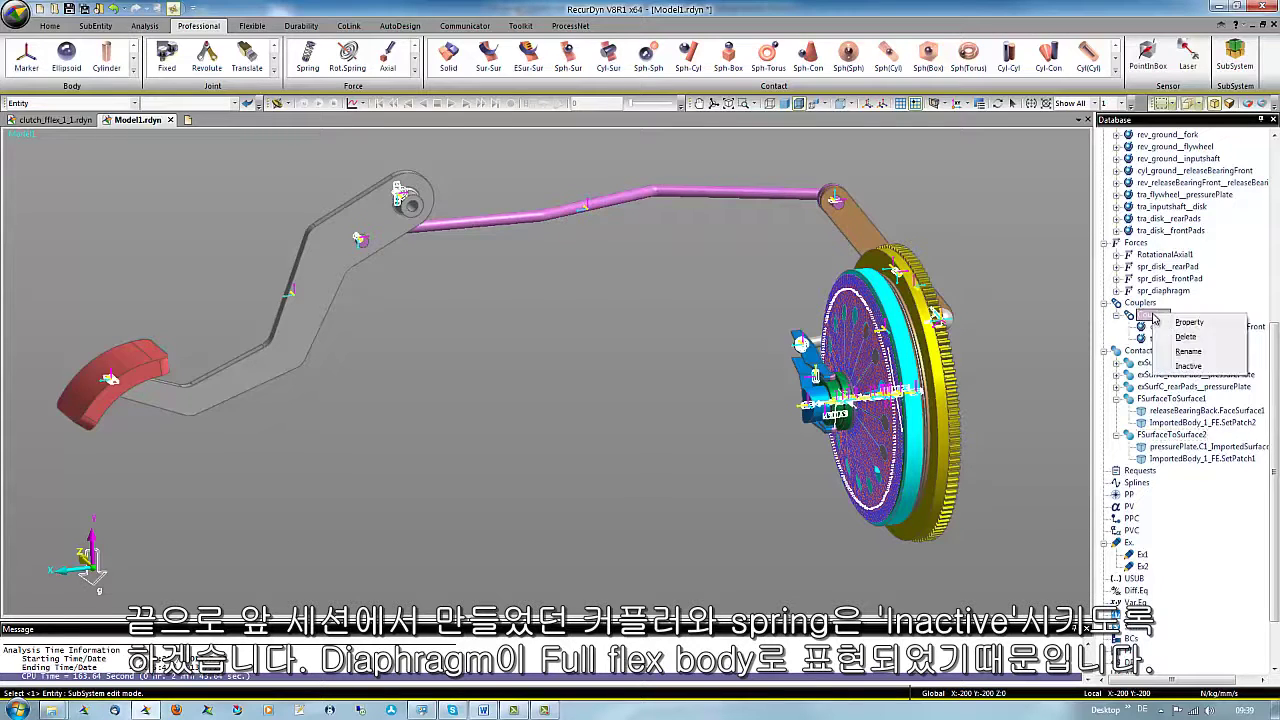
pyautogui.click(1190, 370)
pyautogui.rightClick(1178, 291)
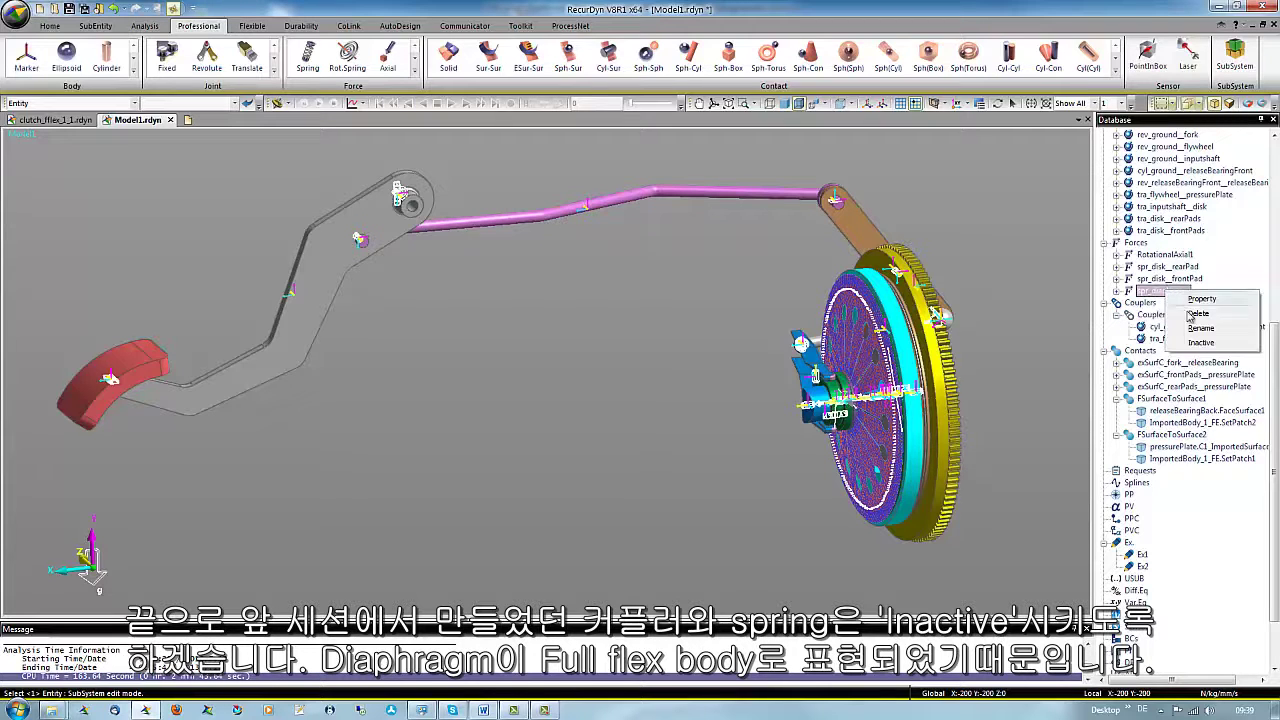
pyautogui.click(1200, 343)
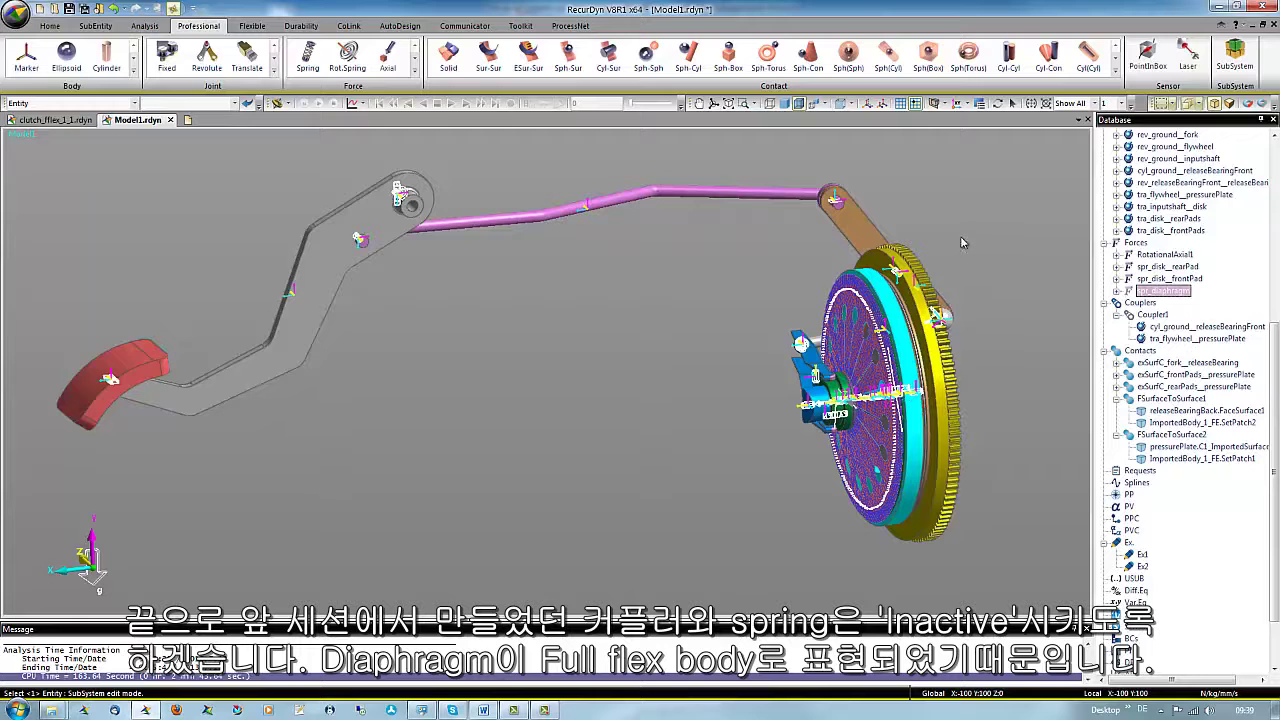
# Start the simulation of the clutch model with the flexible diaphragm.
pyautogui.click(842, 103)
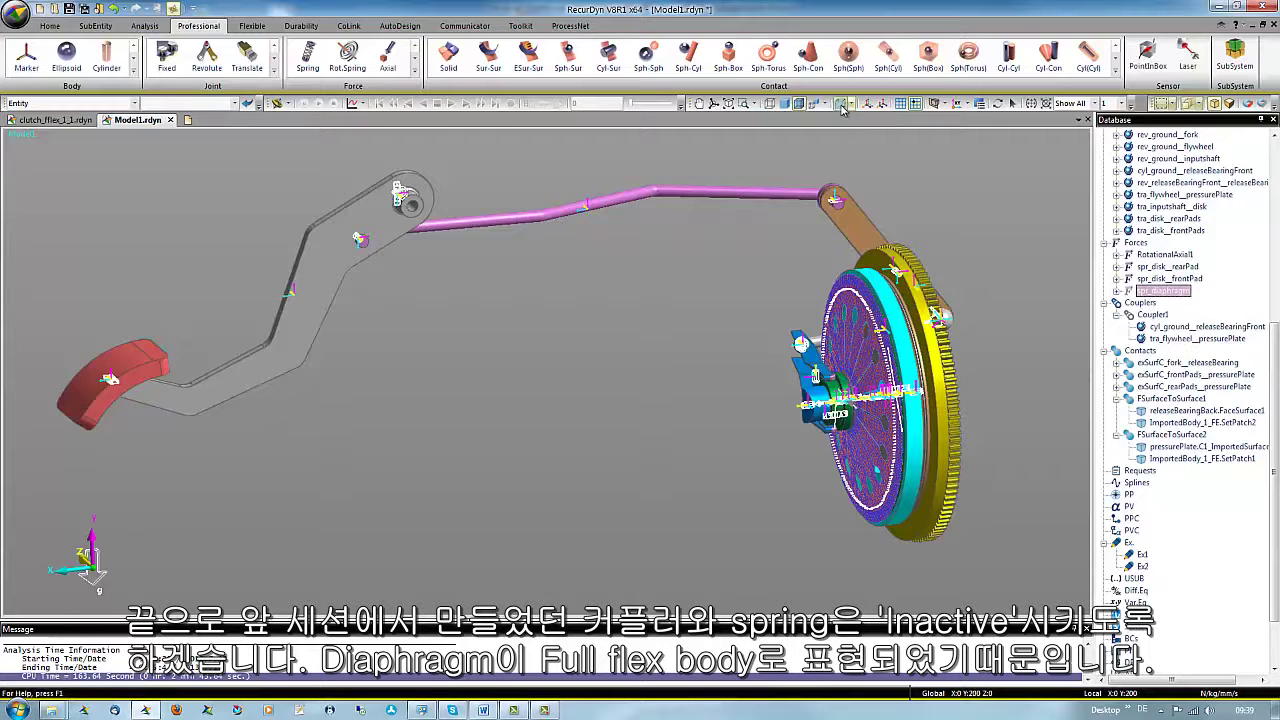
pyautogui.moveTo(706, 440); pyautogui.dragTo(700, 464)
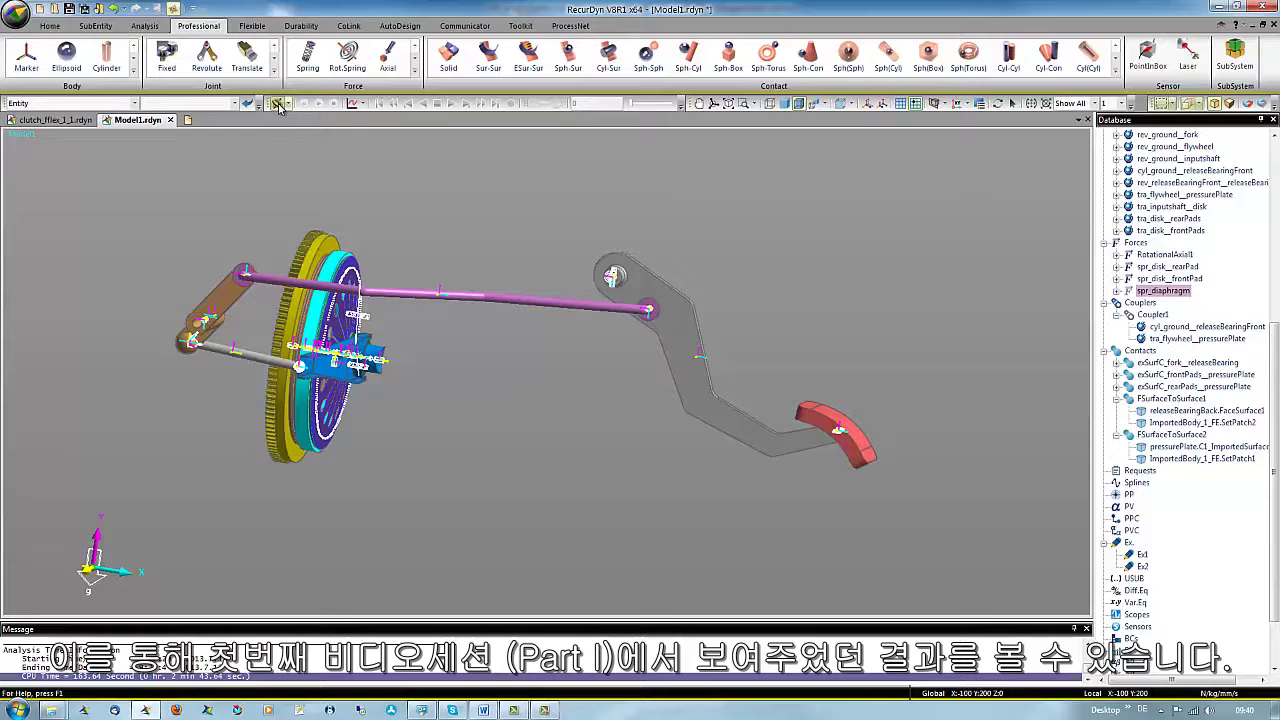
pyautogui.click(279, 107)
pyautogui.click(633, 507)
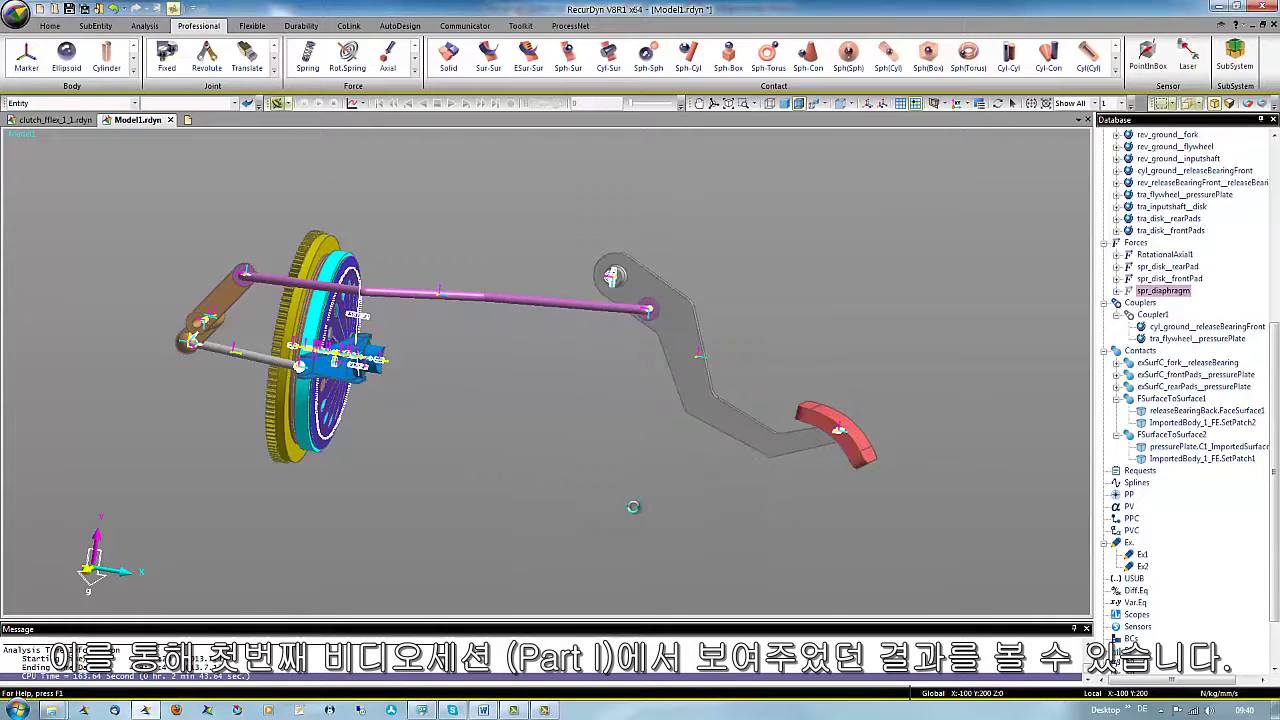